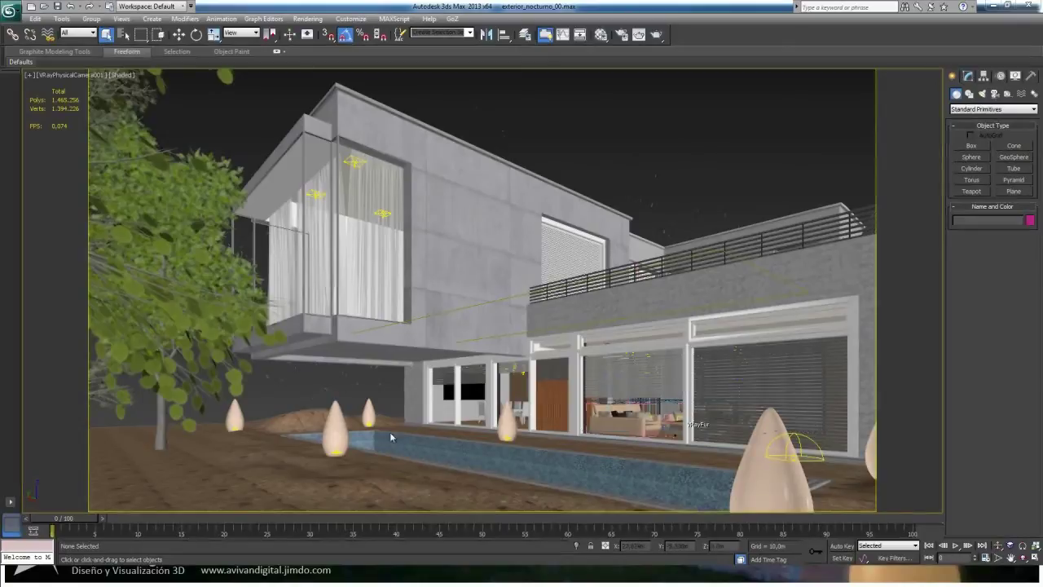
Step: Show the night exterior scene with edged faces and frame the garden floor lamps in the front view
click(736, 479)
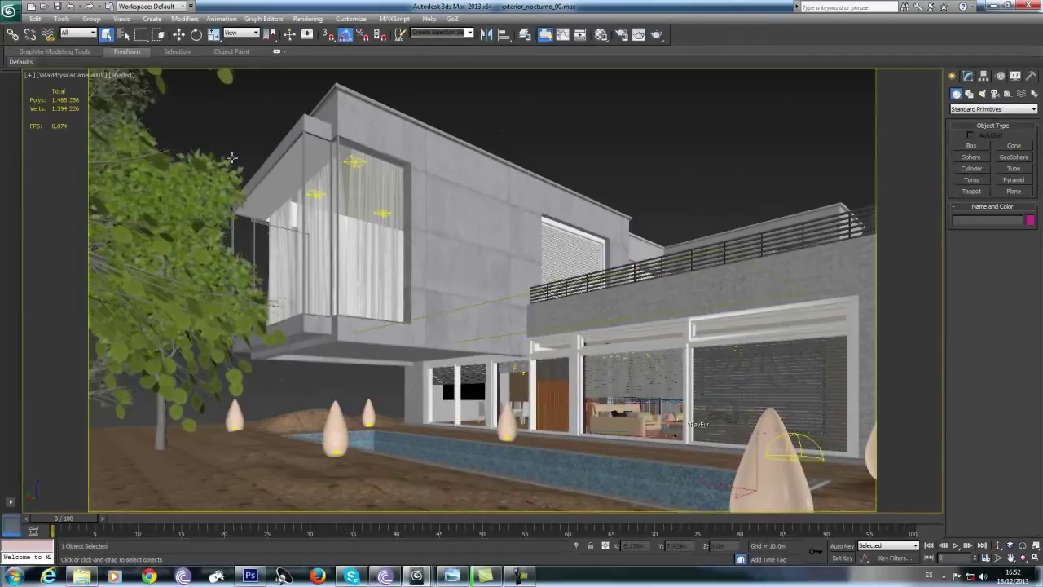
key(F4)
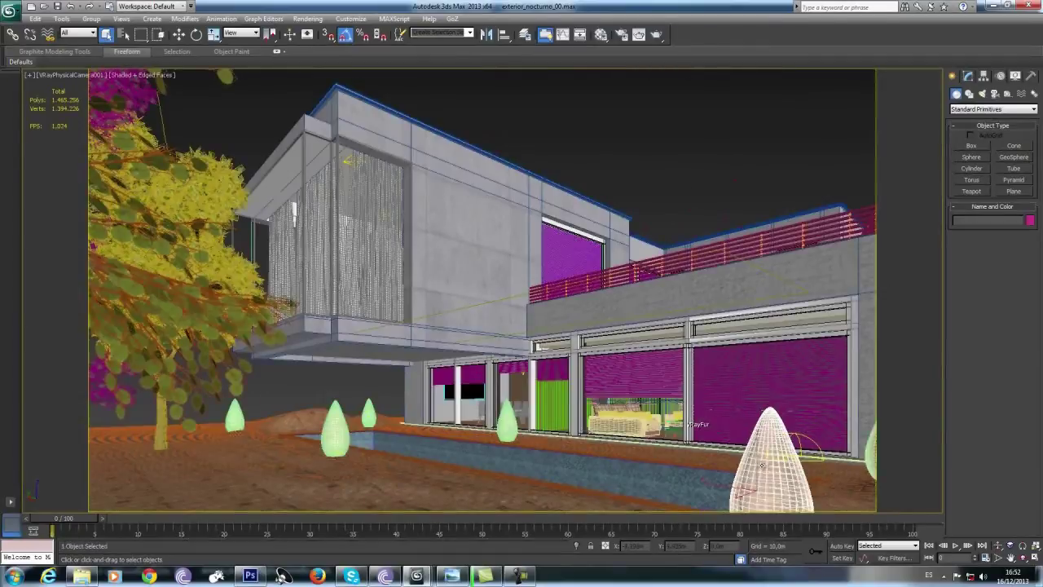
click(711, 425)
key(f)
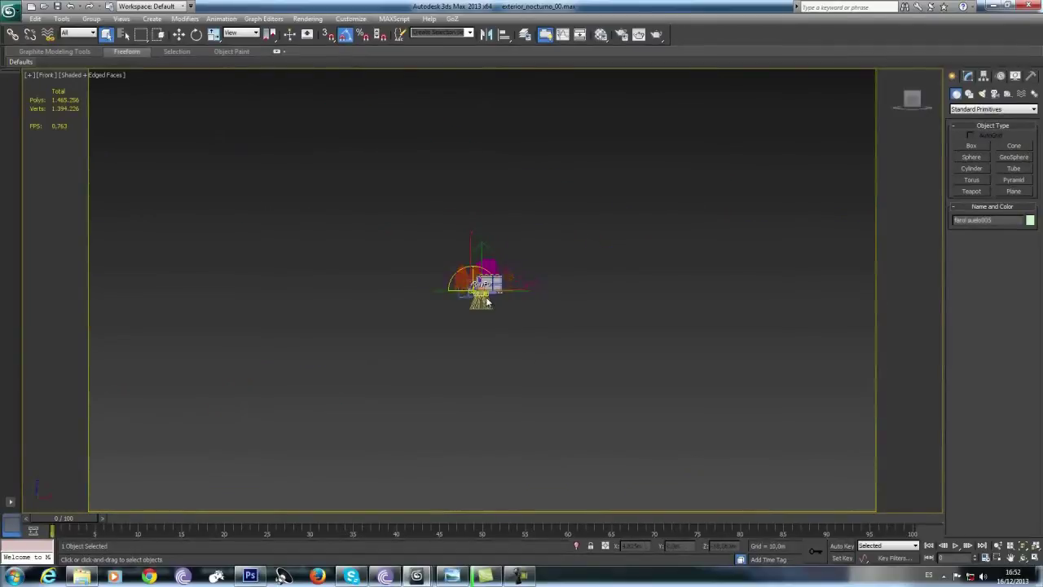
scroll(490, 303, up, 8)
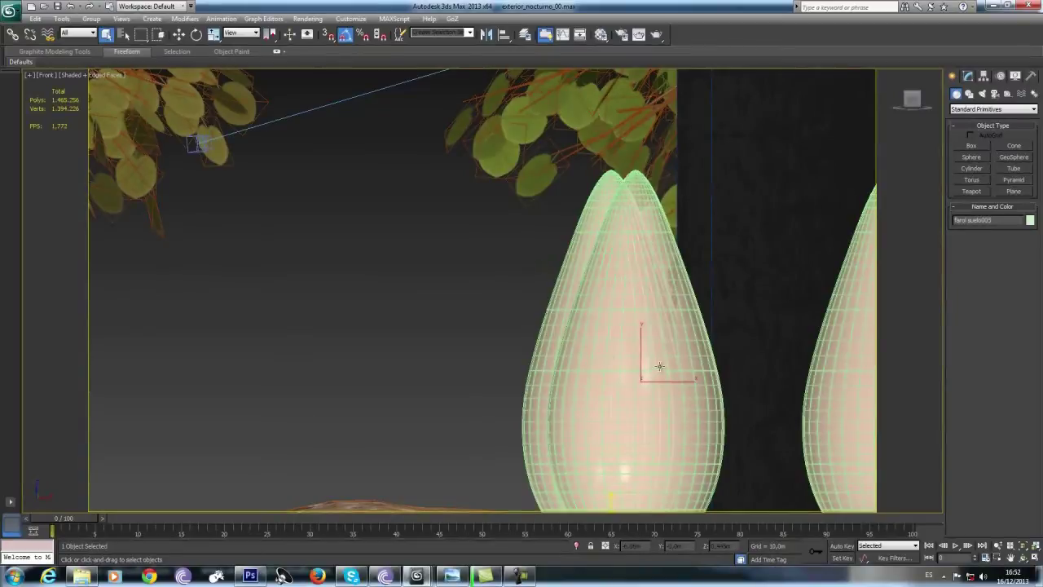
scroll(659, 367, down, 3)
middle_drag(561, 354, 320, 362)
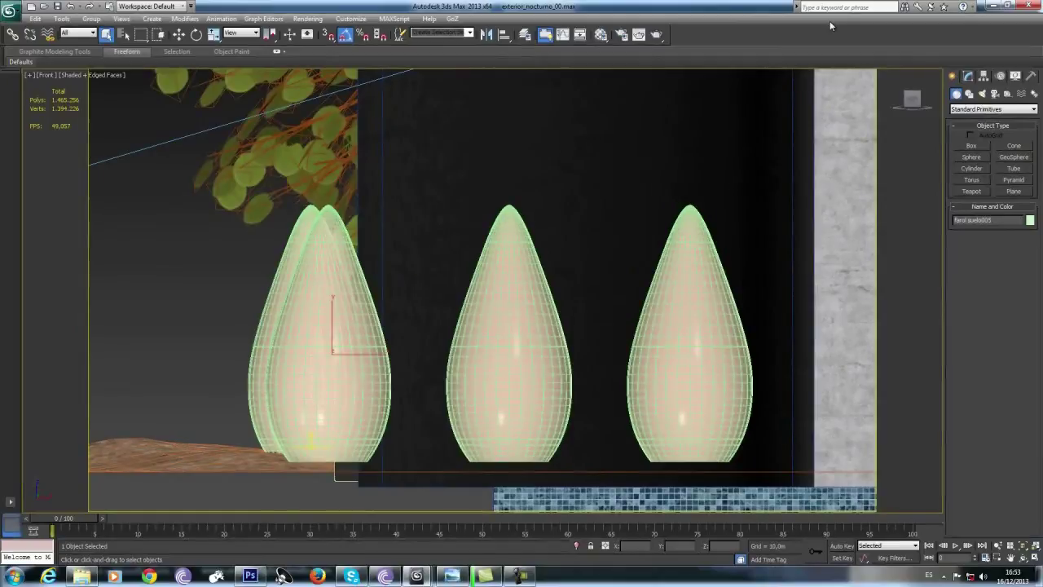
Step: Select the front floor lamp of the overlapping pair, hide all unselected objects and frame it in the view
click(316, 410)
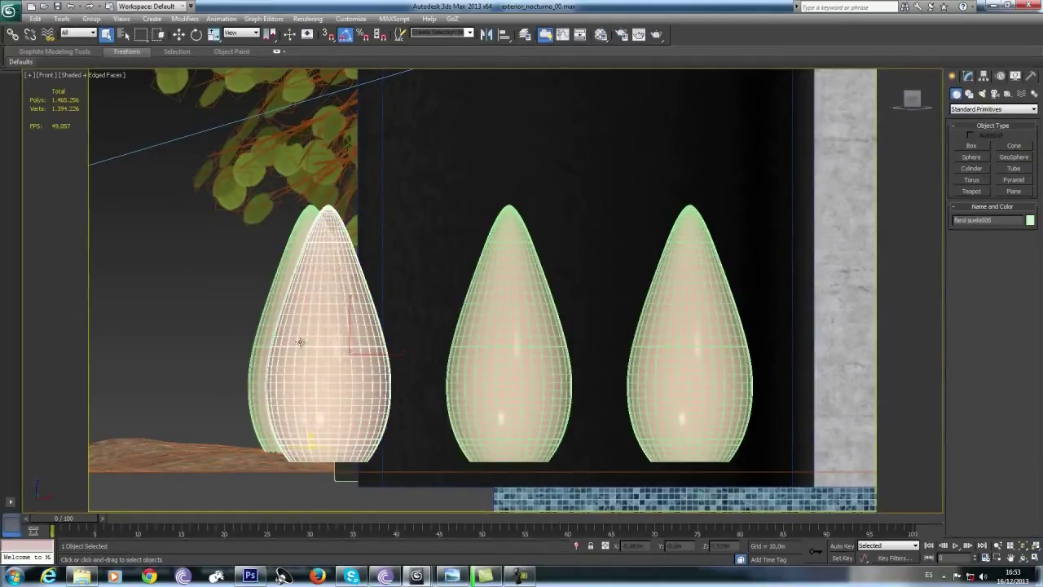
click(969, 75)
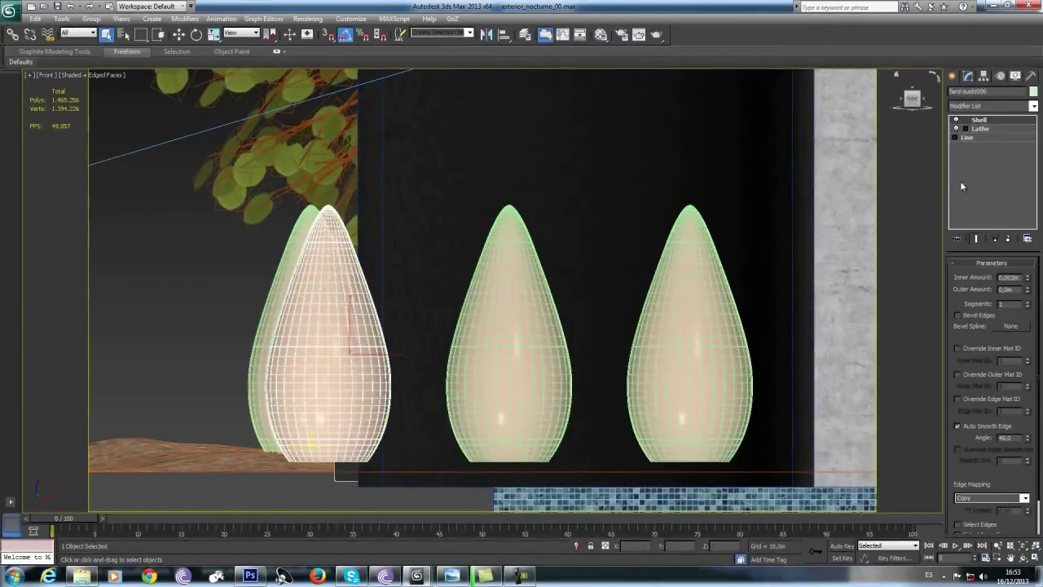
right_click(548, 337)
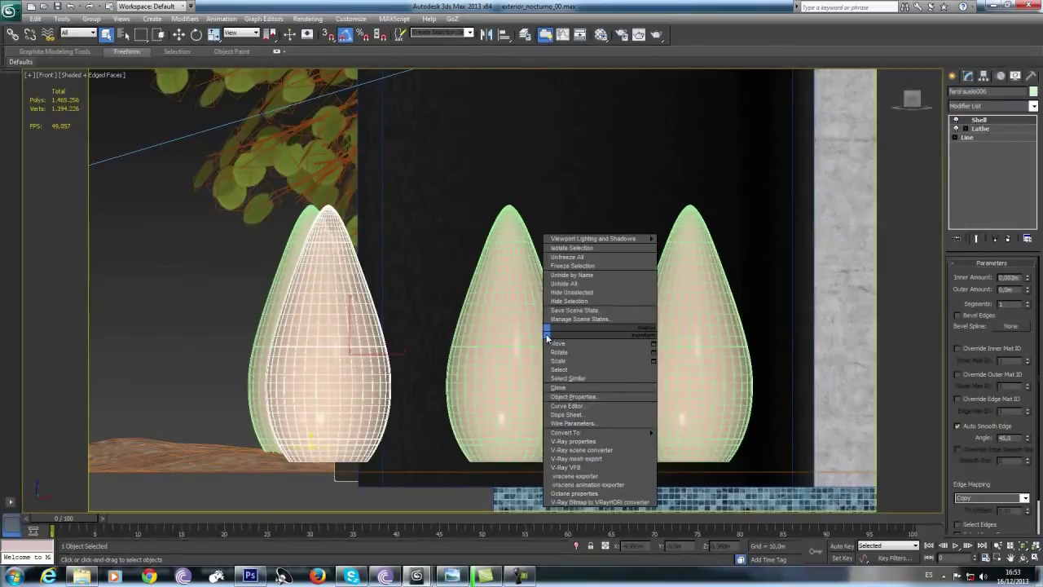
click(565, 298)
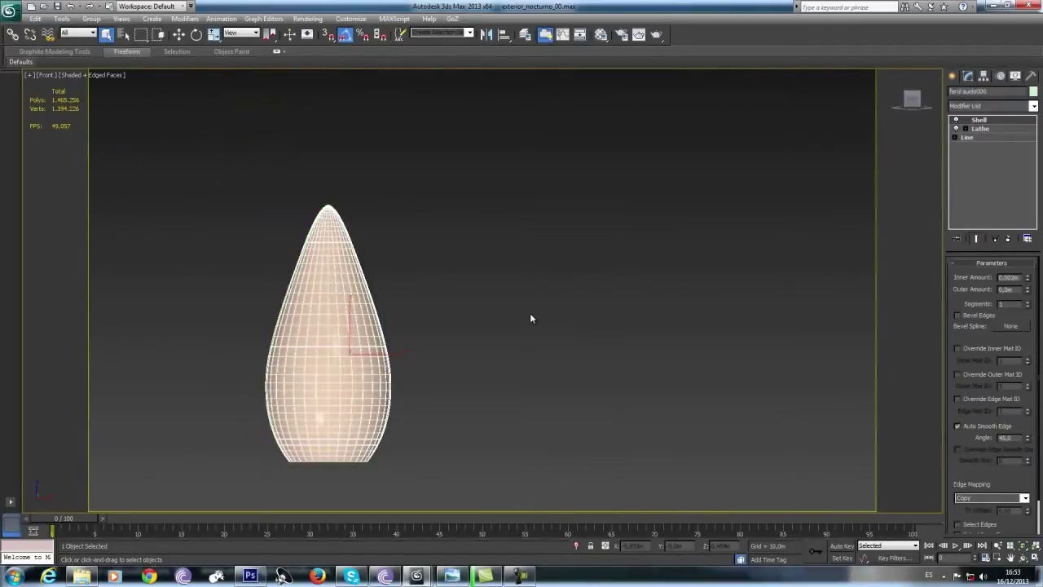
key(z)
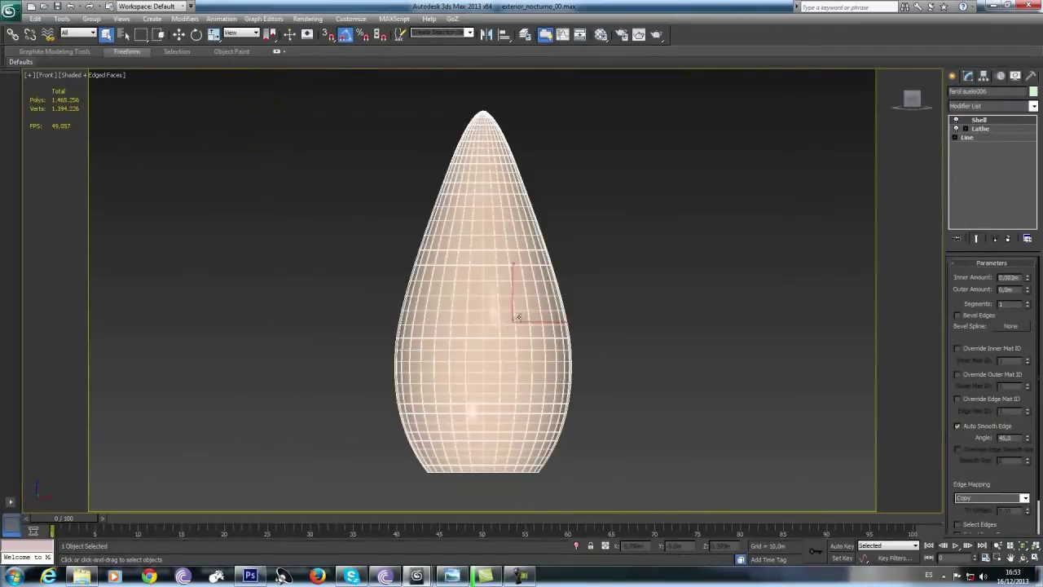
Step: Examine the lamp's base Line profile and its Lathe modifier, trying out the Degrees setting
click(968, 138)
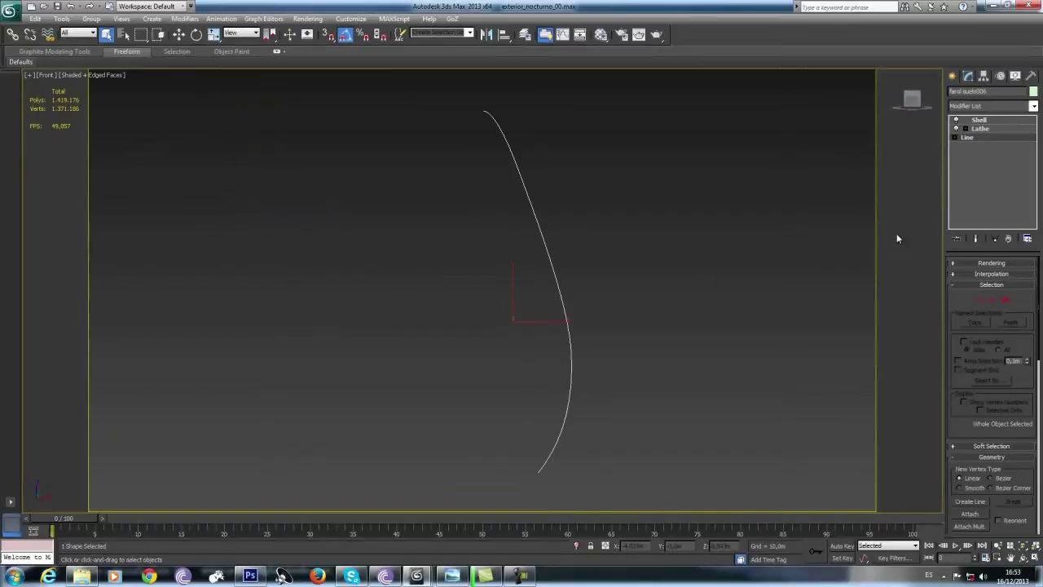
click(982, 128)
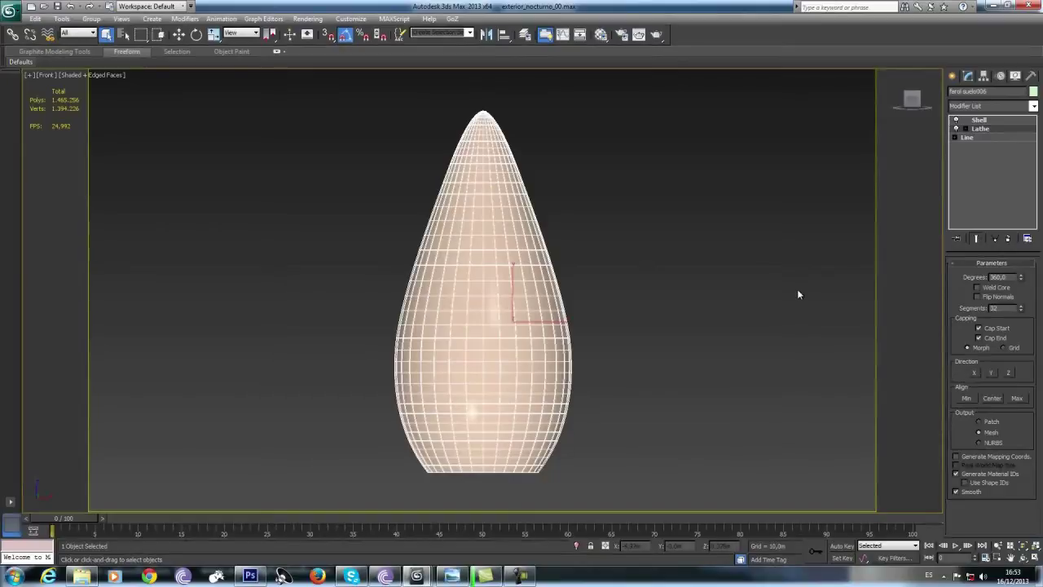
alt+middle_drag(551, 339, 620, 385)
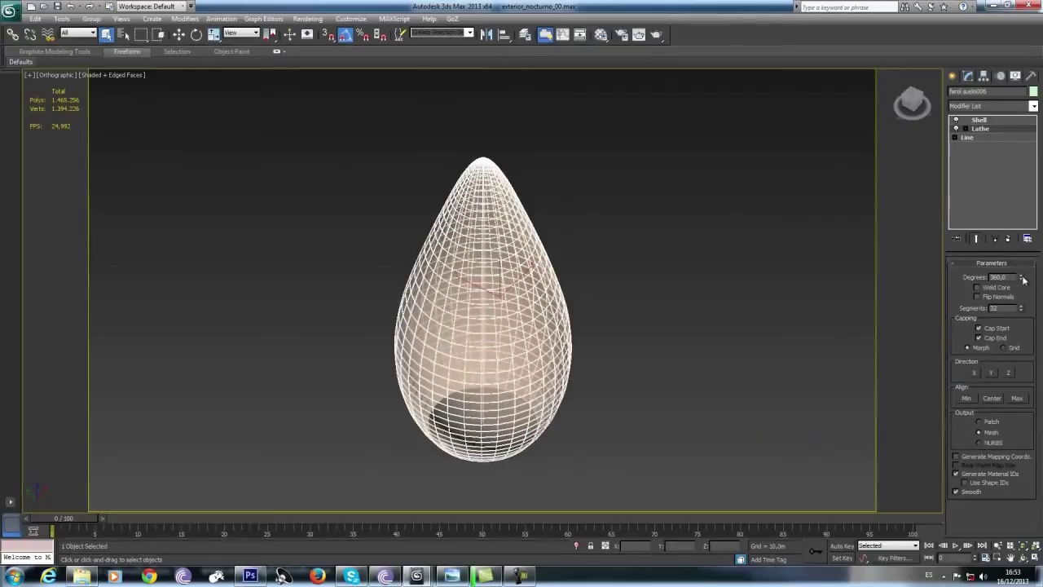
drag(1021, 277, 1021, 309)
drag(985, 348, 978, 204)
Step: Examine the Shell modifier's wall thickness through the lamp's open base
click(980, 120)
alt+middle_drag(628, 374, 522, 326)
scroll(534, 371, up, 3)
scroll(518, 317, up, 6)
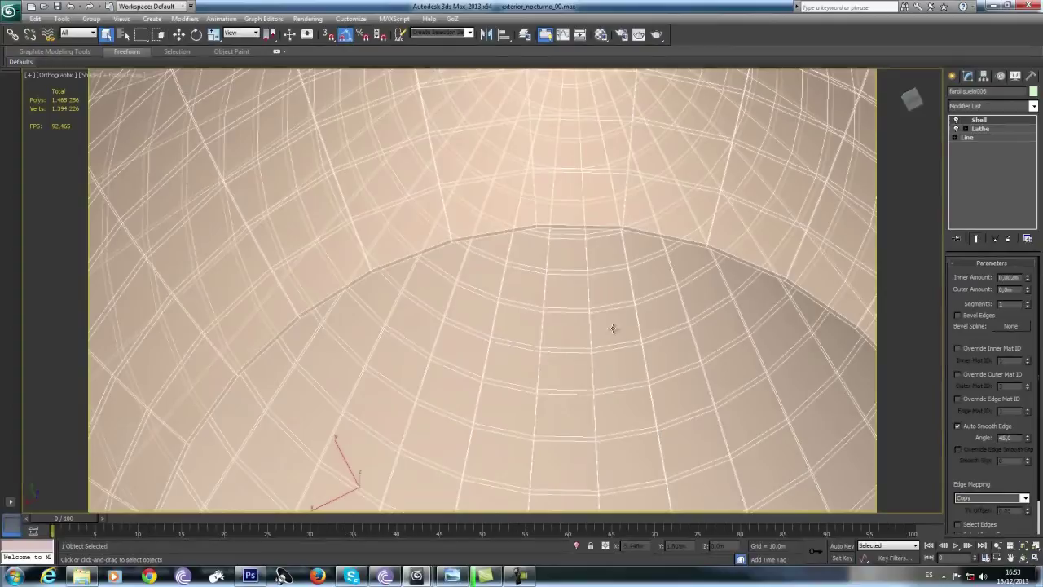
alt+middle_drag(612, 328, 633, 351)
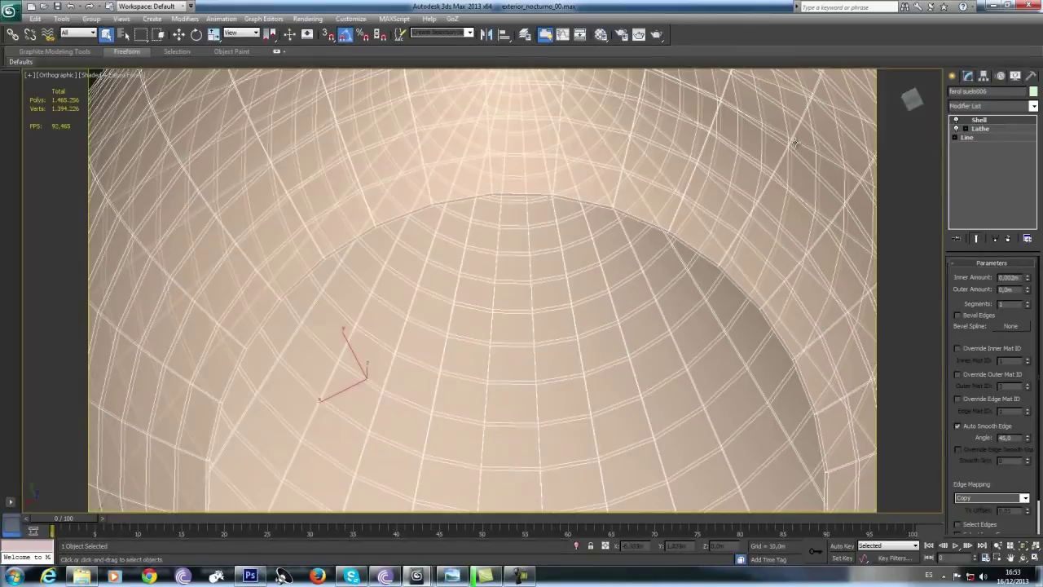
key(z)
alt+middle_drag(569, 315, 543, 379)
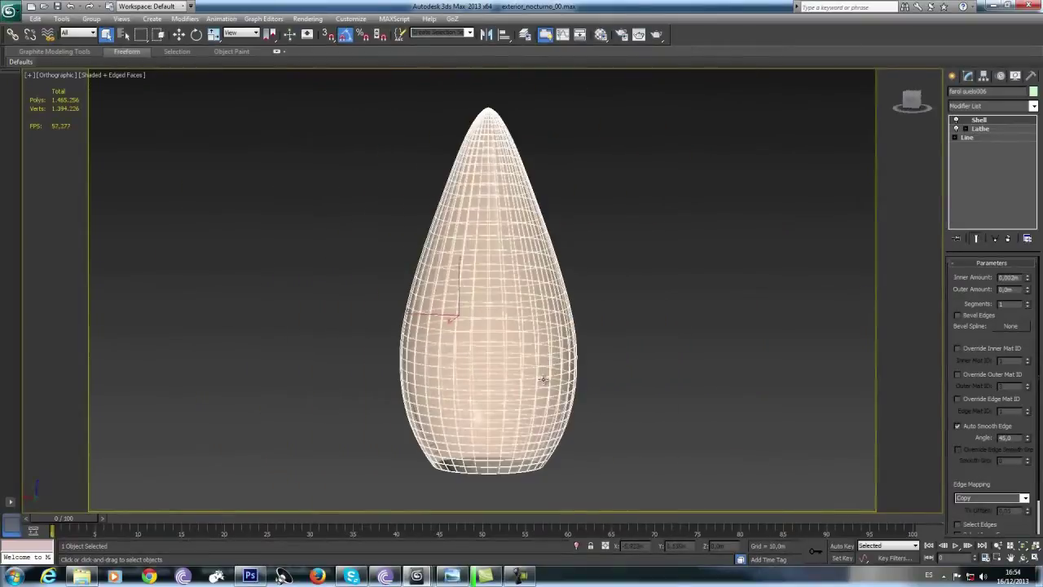
Step: Unhide all objects and return to the camera view
mouse_move(416, 575)
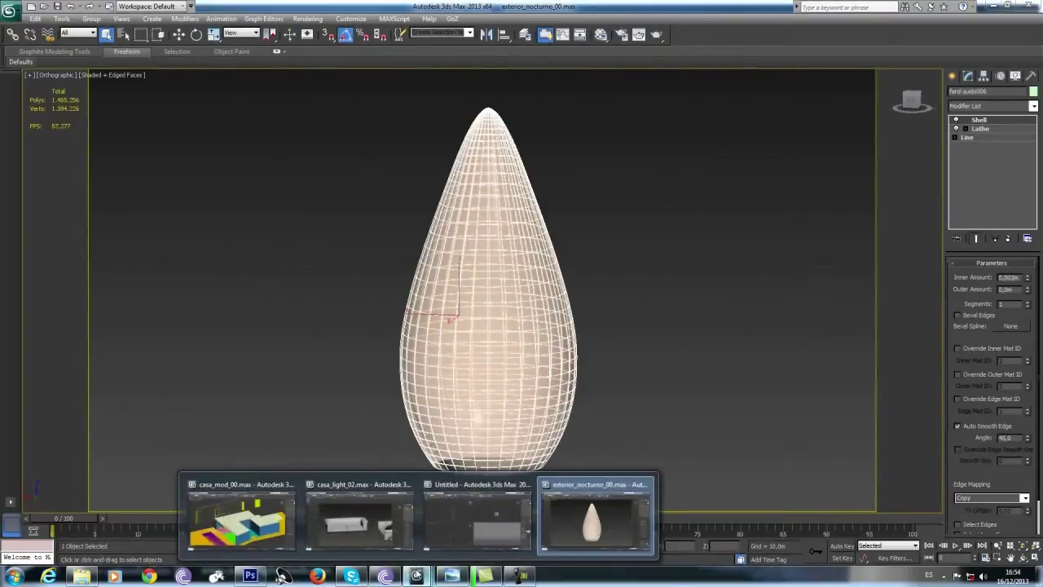
right_click(557, 299)
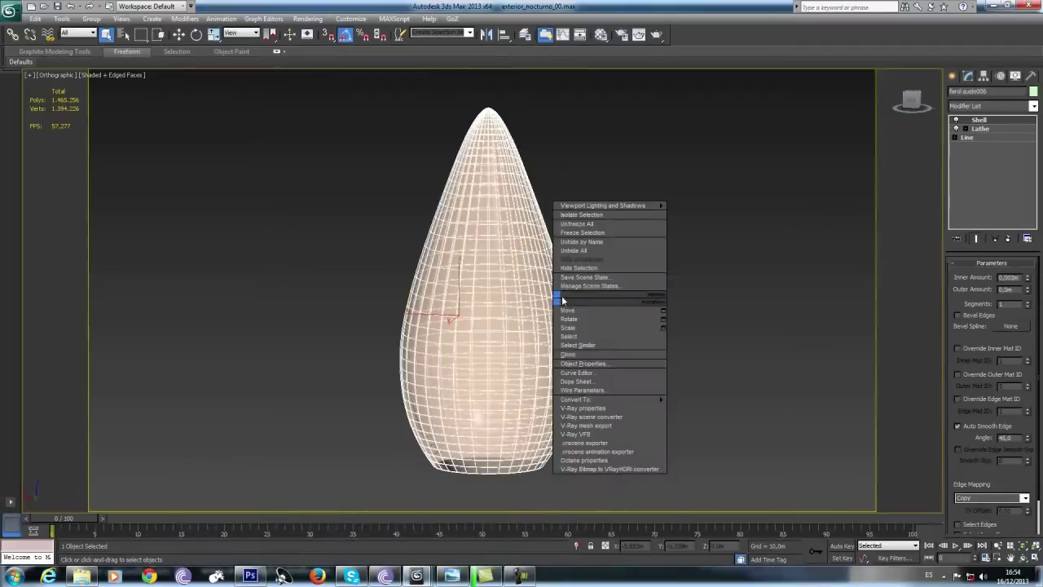
click(585, 250)
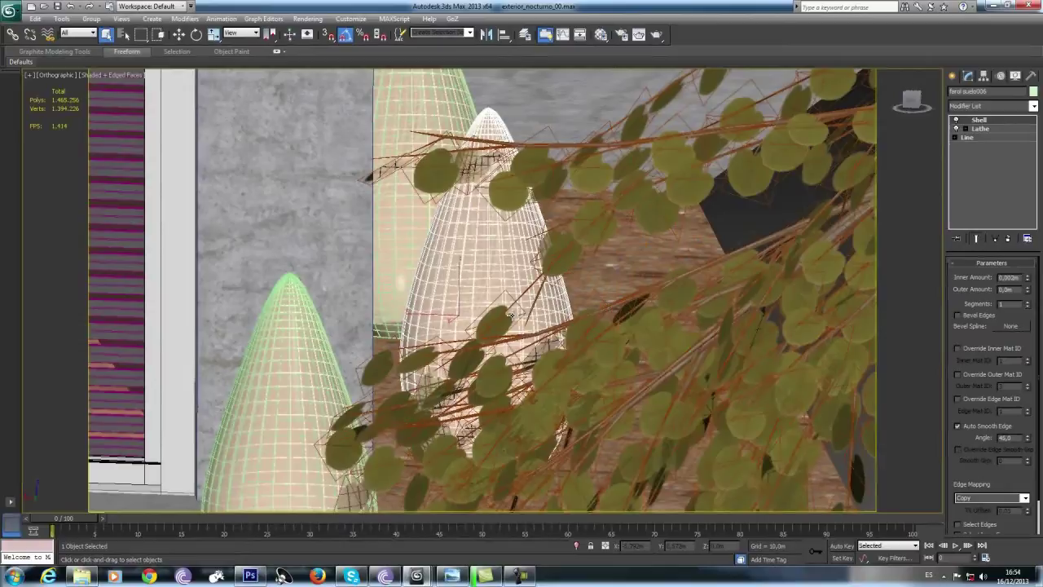
key(c)
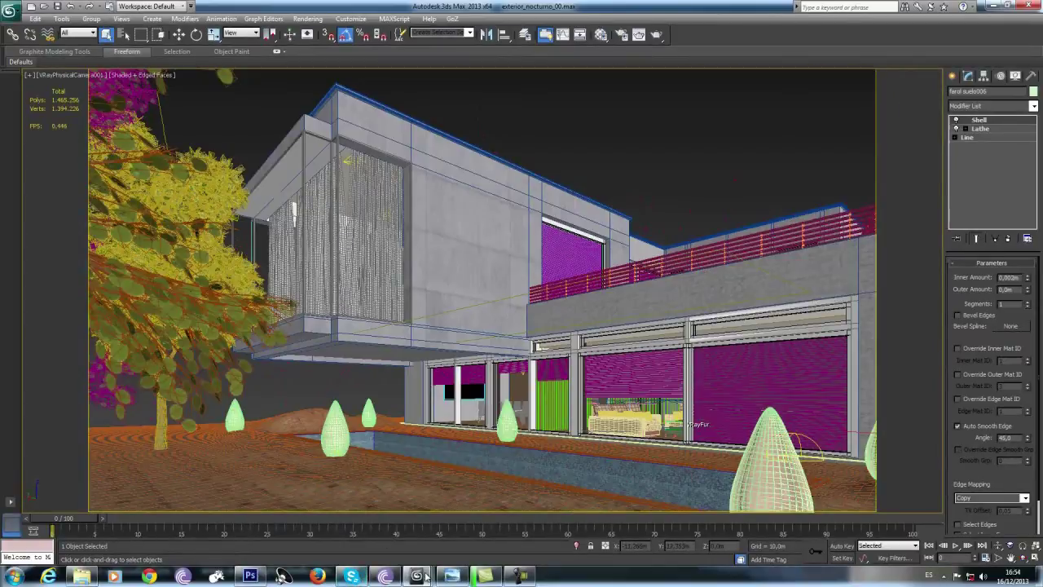
Step: Switch to the Untitled 3ds Max scene and show its front view in a maximized viewport
mouse_move(420, 577)
mouse_move(473, 531)
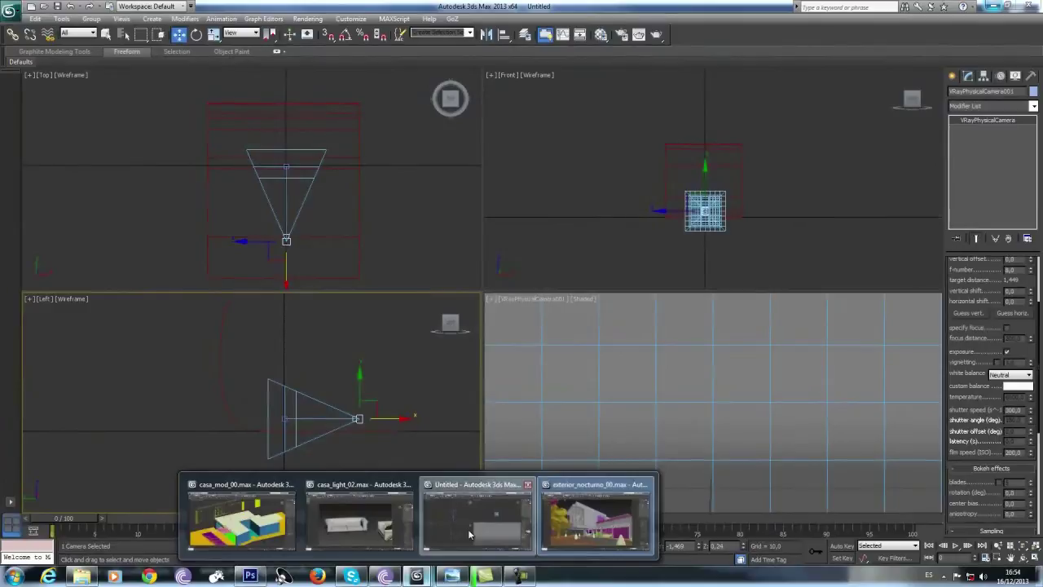
click(468, 529)
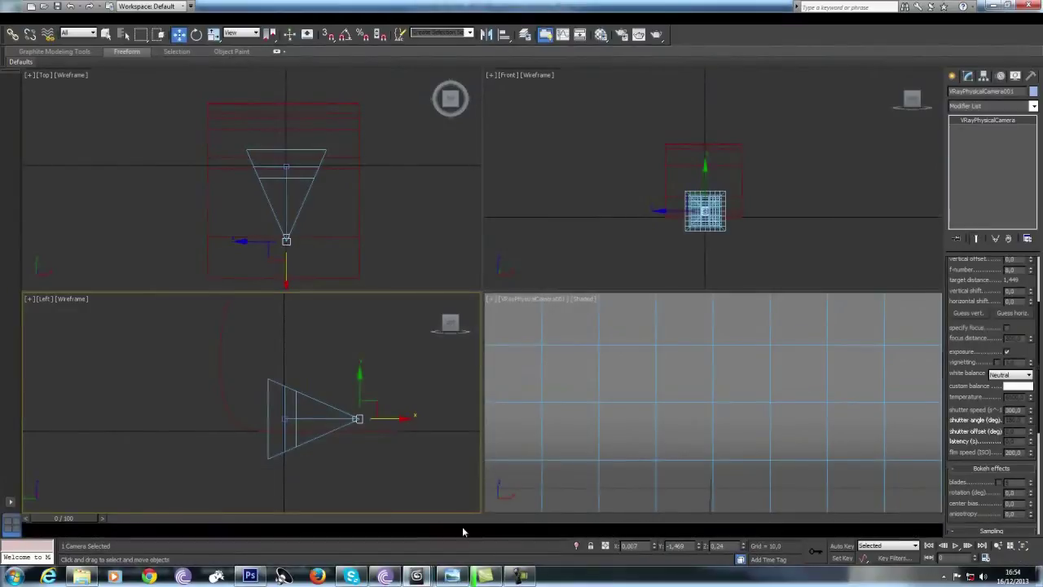
scroll(294, 425, up, 2)
key(alt+w)
middle_drag(498, 369, 379, 379)
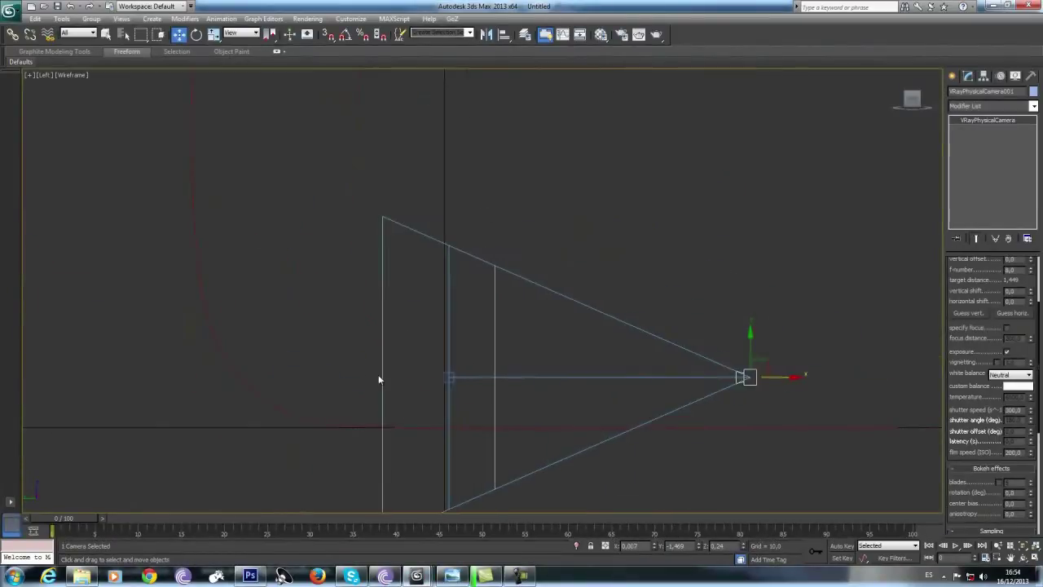
key(f)
middle_drag(470, 345, 473, 368)
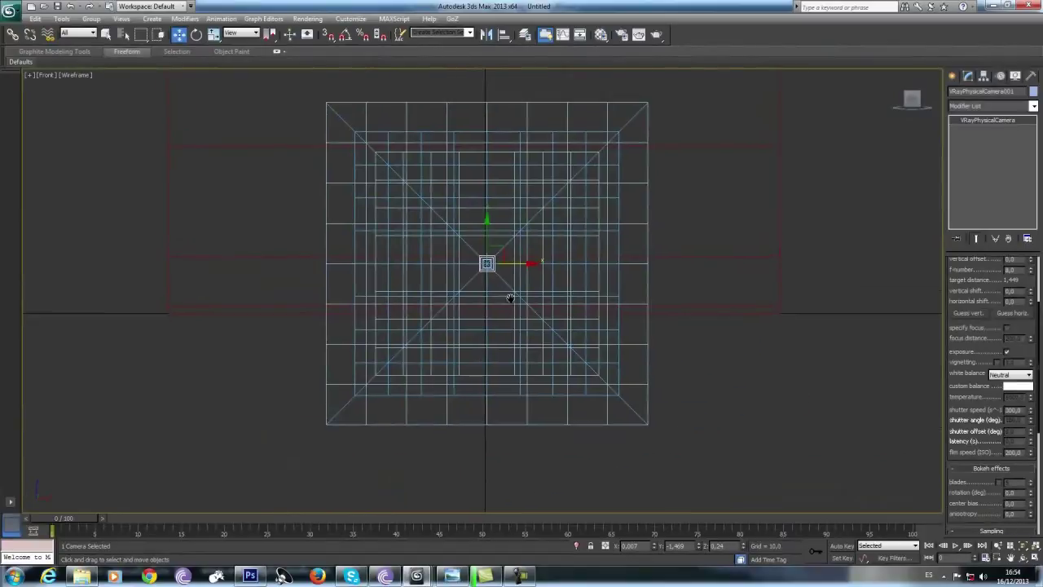
Step: Hide the V-Ray physical camera to clear the front view around the vertical axis
click(720, 341)
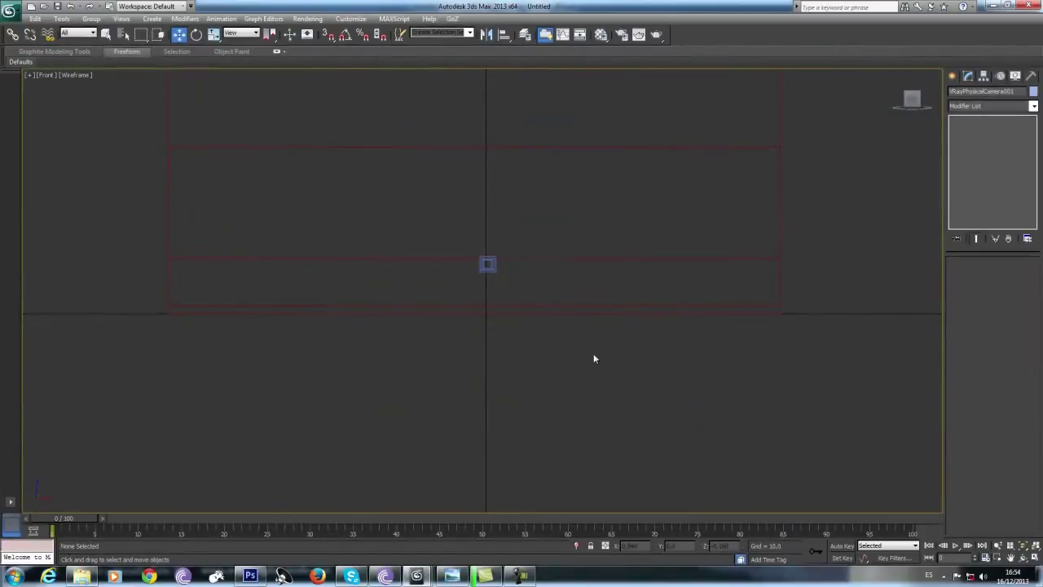
click(501, 265)
right_click(577, 276)
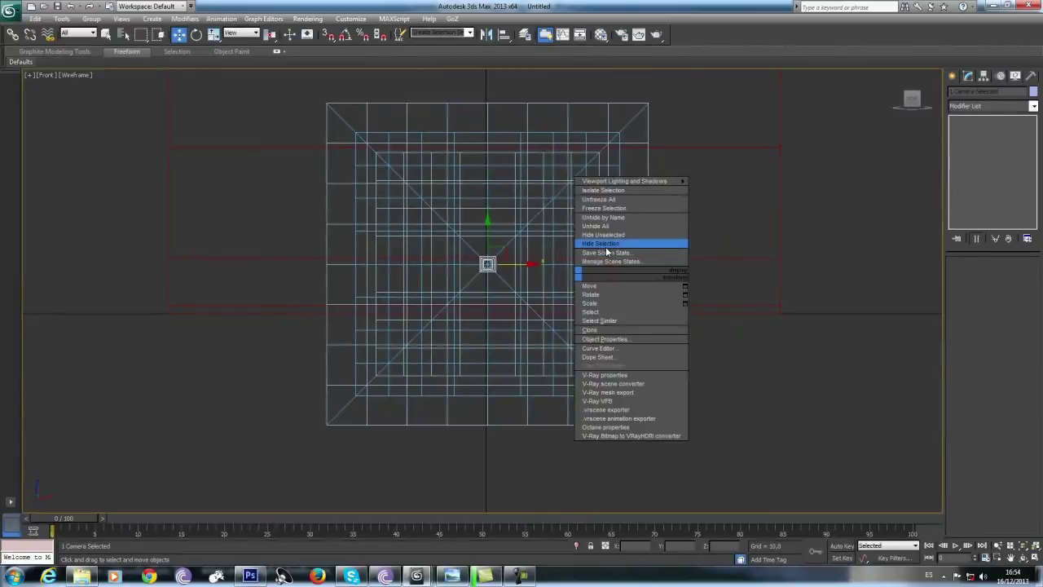
click(603, 243)
scroll(486, 313, up, 3)
scroll(771, 233, up, 1)
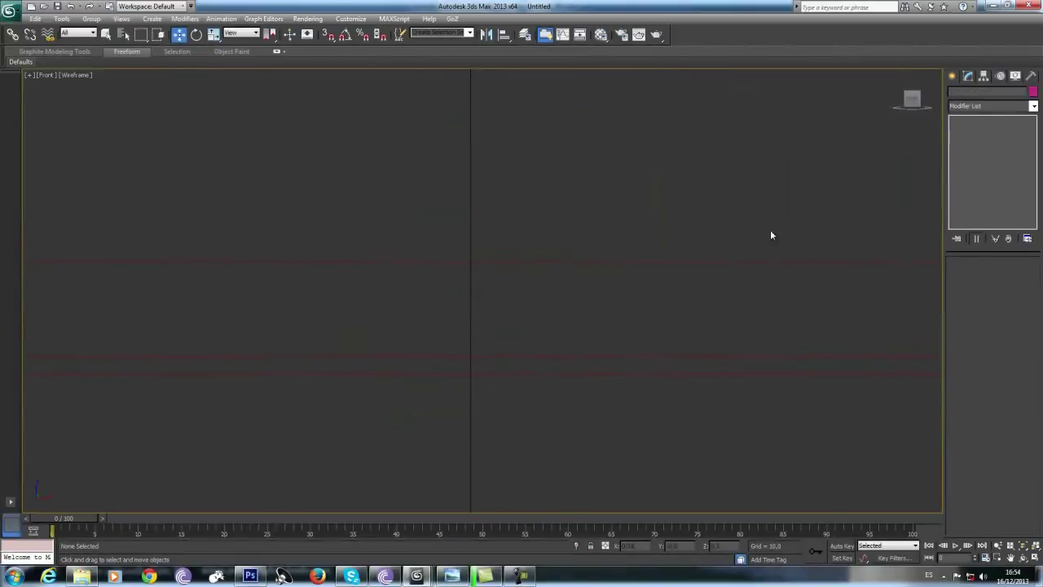
Step: Draw the lamp's curved half-profile with the Line spline, from the base up to a tip at the vertical axis
click(953, 75)
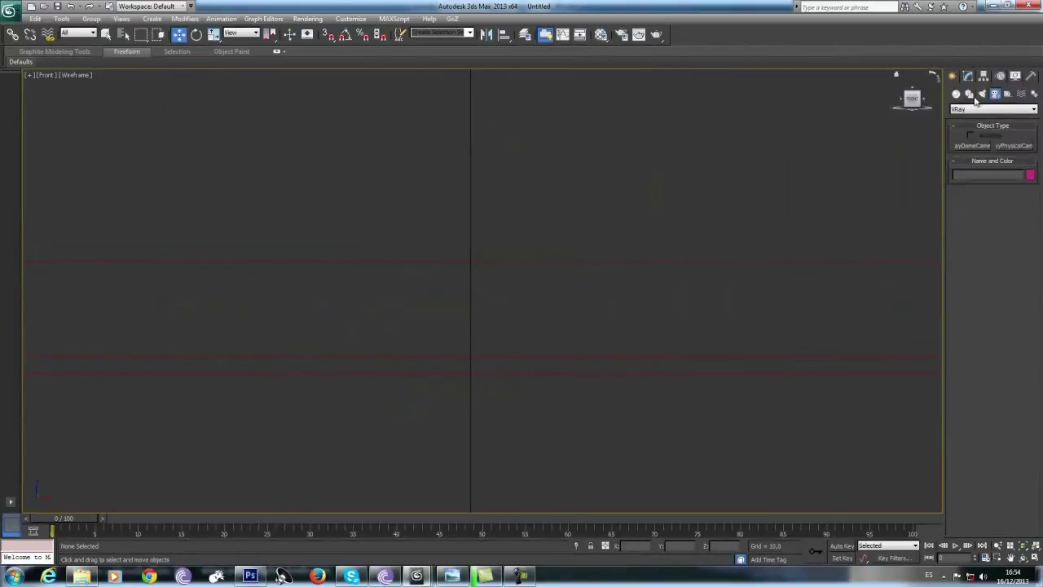
click(969, 93)
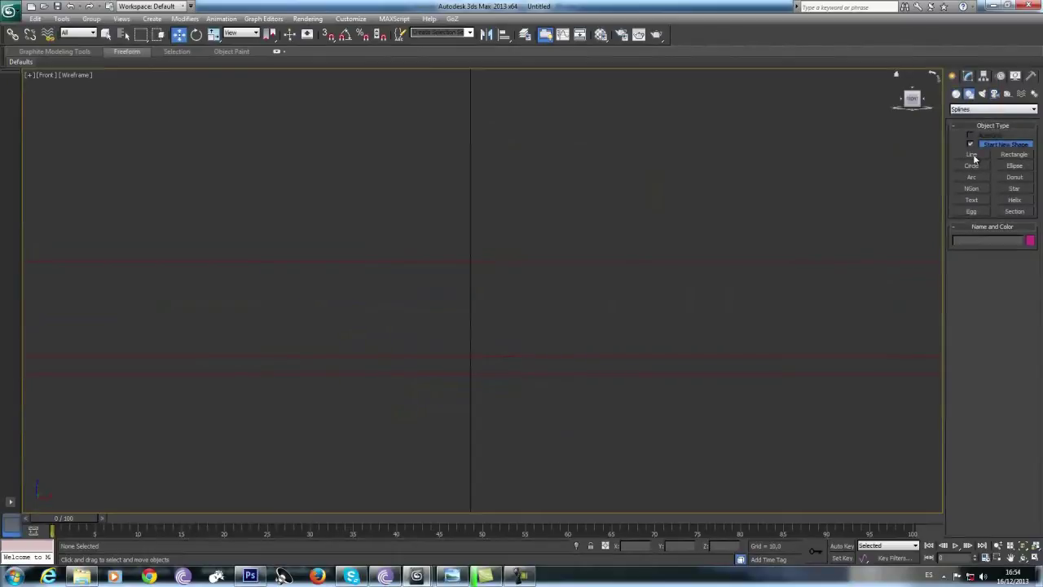
click(974, 156)
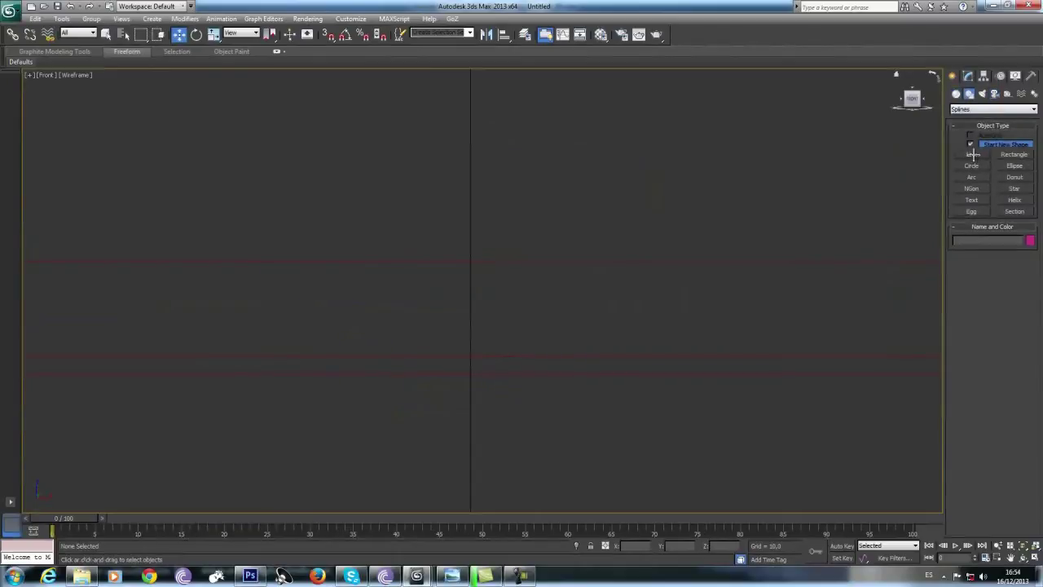
click(500, 356)
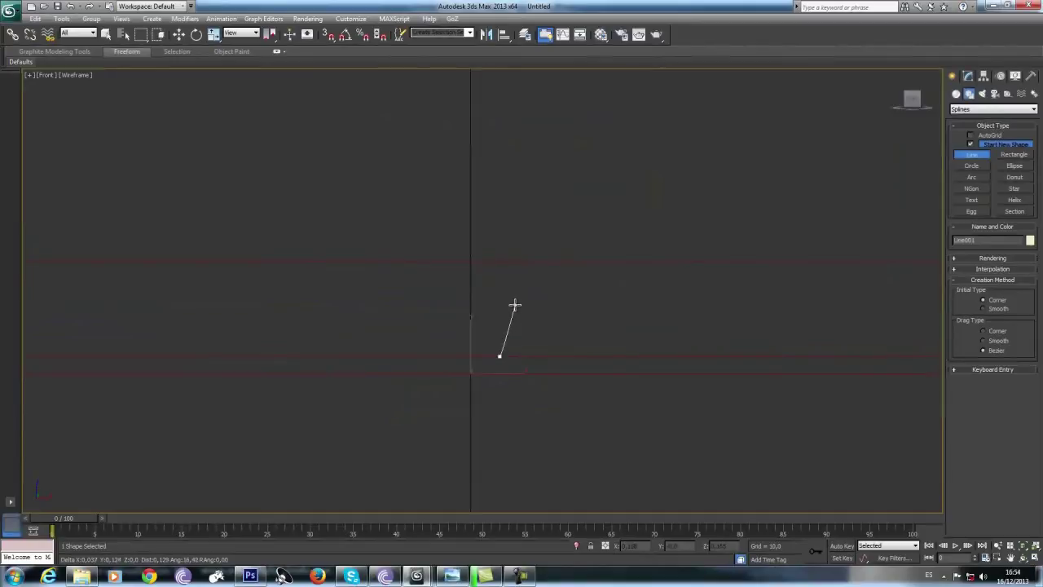
drag(518, 298, 524, 273)
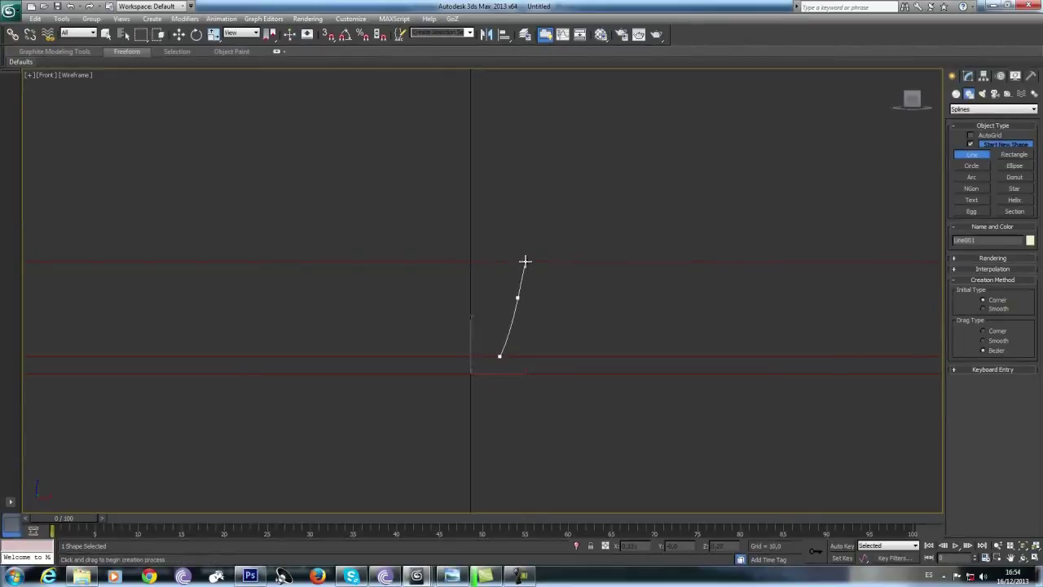
click(518, 207)
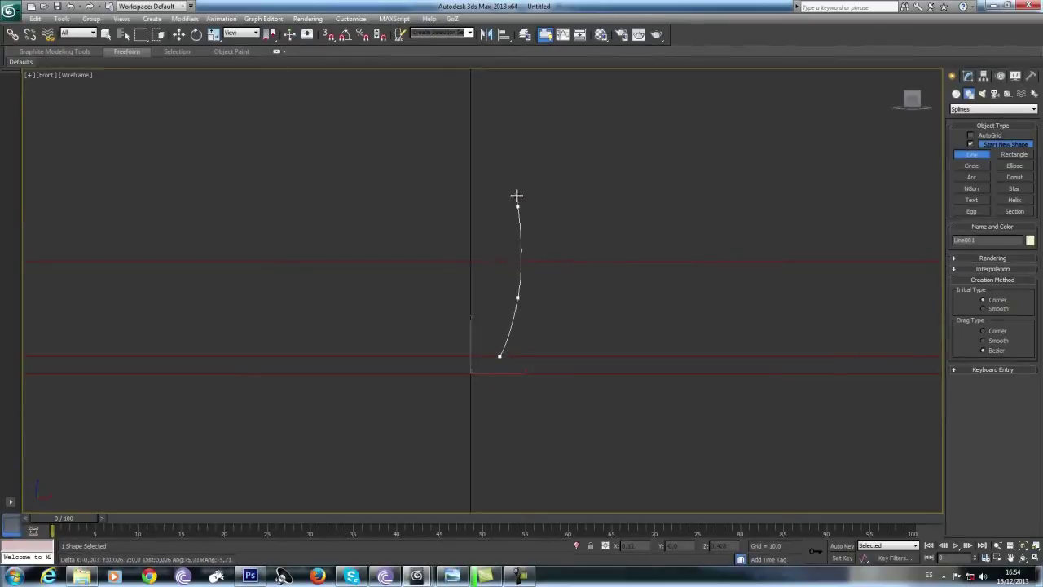
drag(485, 121, 473, 112)
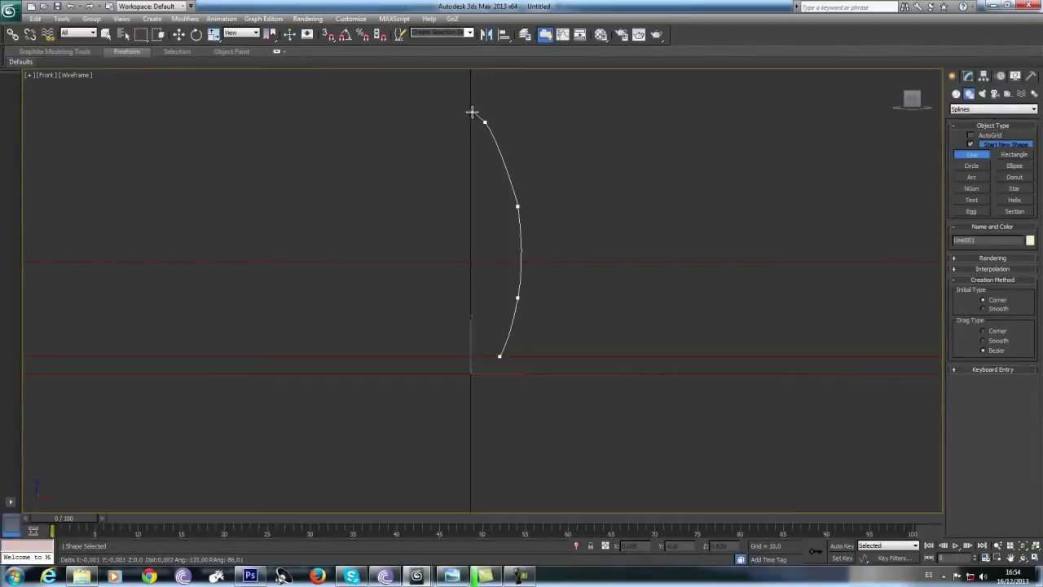
right_click(438, 181)
right_click(439, 219)
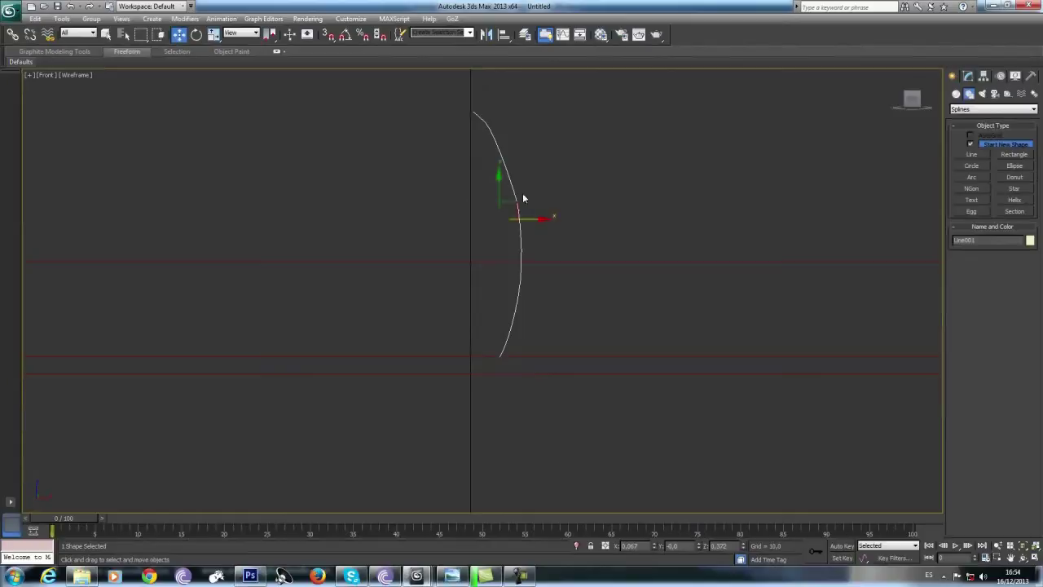
Step: Delete the existing profile and draw a wider five-vertex Line half-profile from the base up to a tip at the vertical axis
key(Delete)
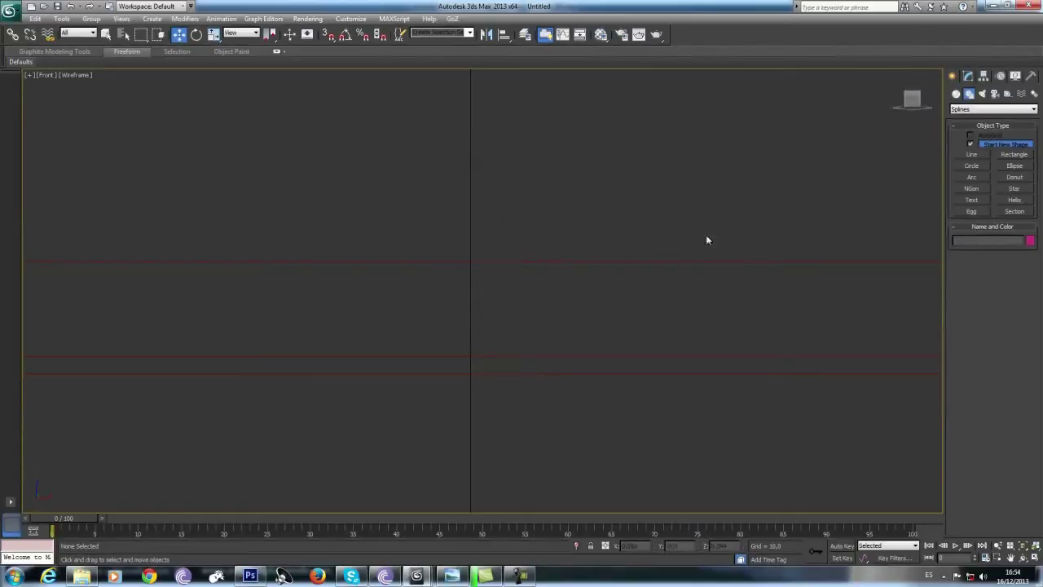
click(972, 154)
click(511, 358)
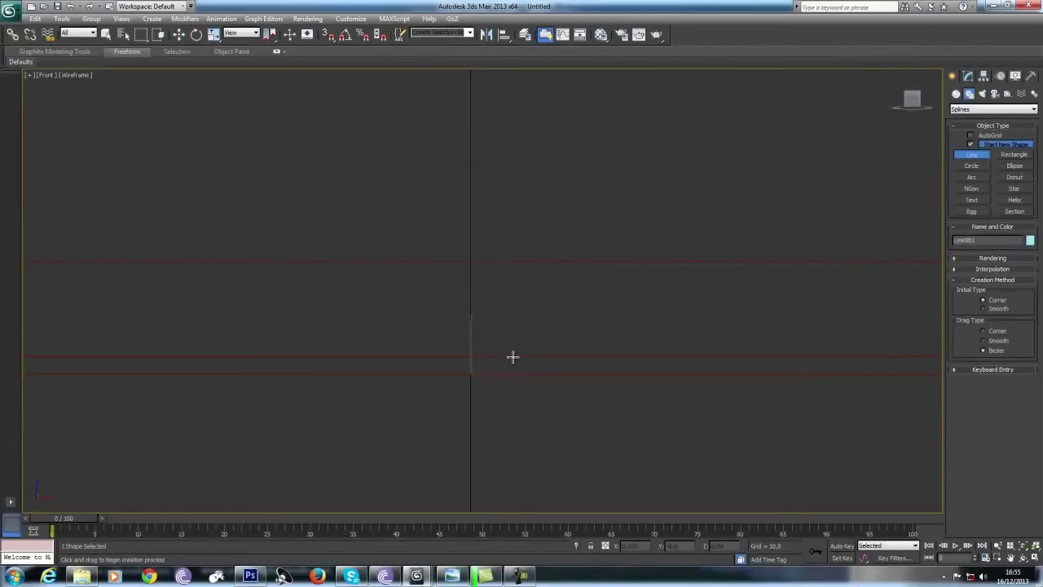
click(533, 291)
click(537, 218)
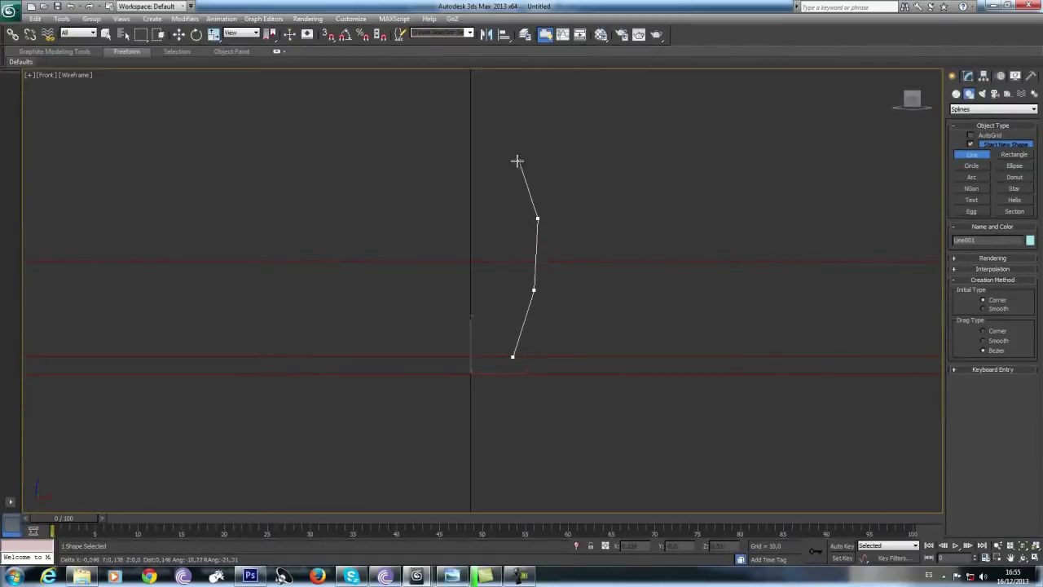
click(499, 140)
click(473, 119)
right_click(562, 168)
right_click(575, 182)
Step: Convert the three intermediate vertices of the profile line to Smooth
click(967, 78)
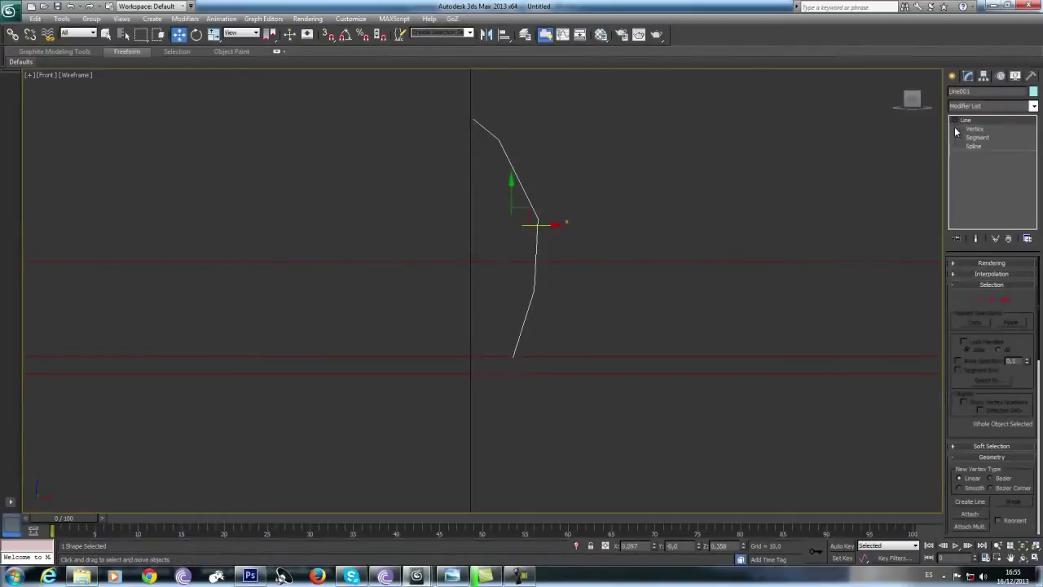
click(974, 129)
drag(616, 125, 501, 326)
right_click(631, 295)
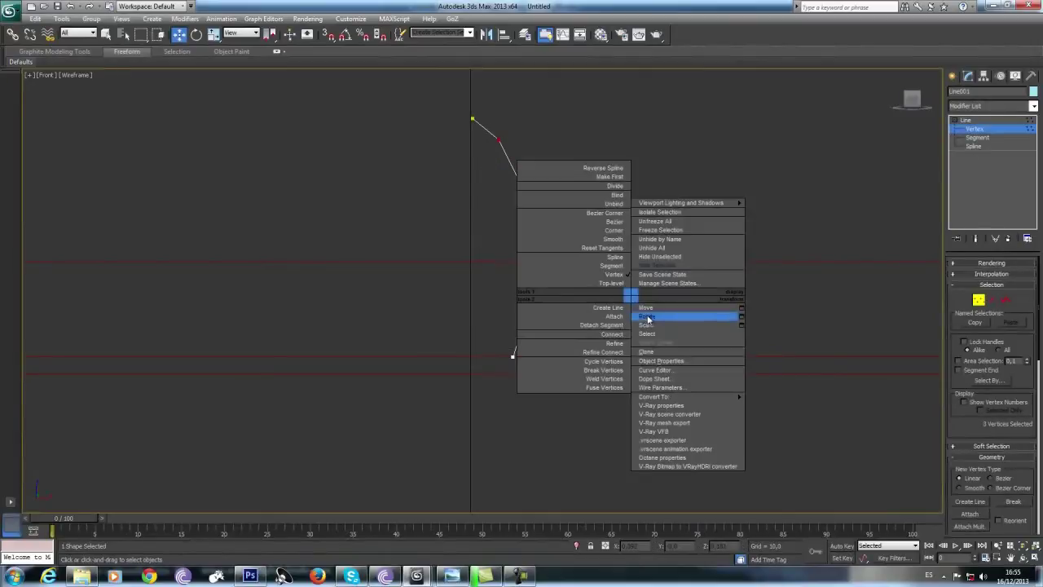
click(615, 242)
click(586, 264)
Step: Reposition the three intermediate vertices to slim the curve towards the axis, then leave vertex editing
drag(520, 126, 524, 151)
click(538, 219)
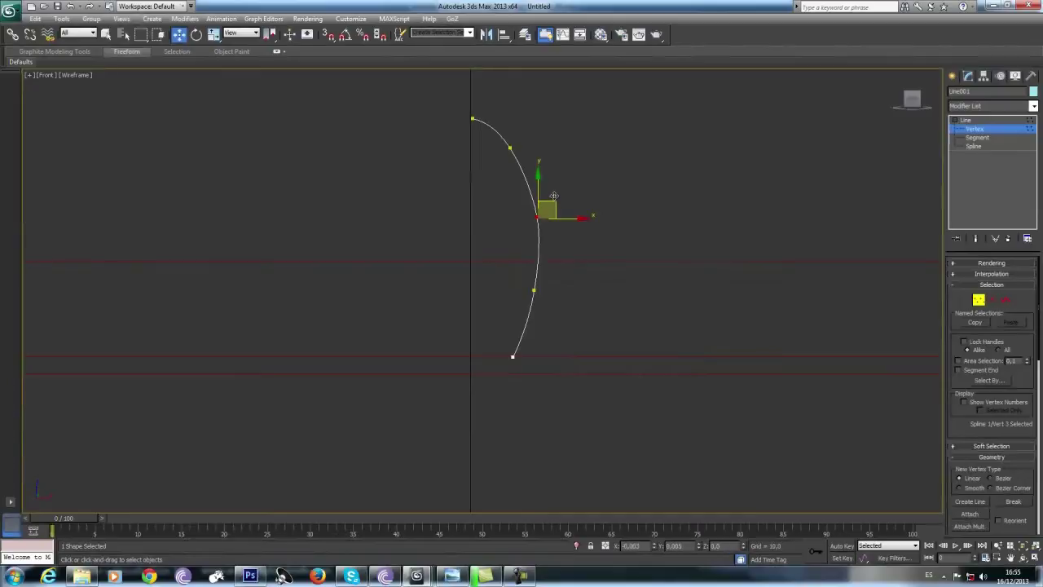
drag(552, 187, 549, 178)
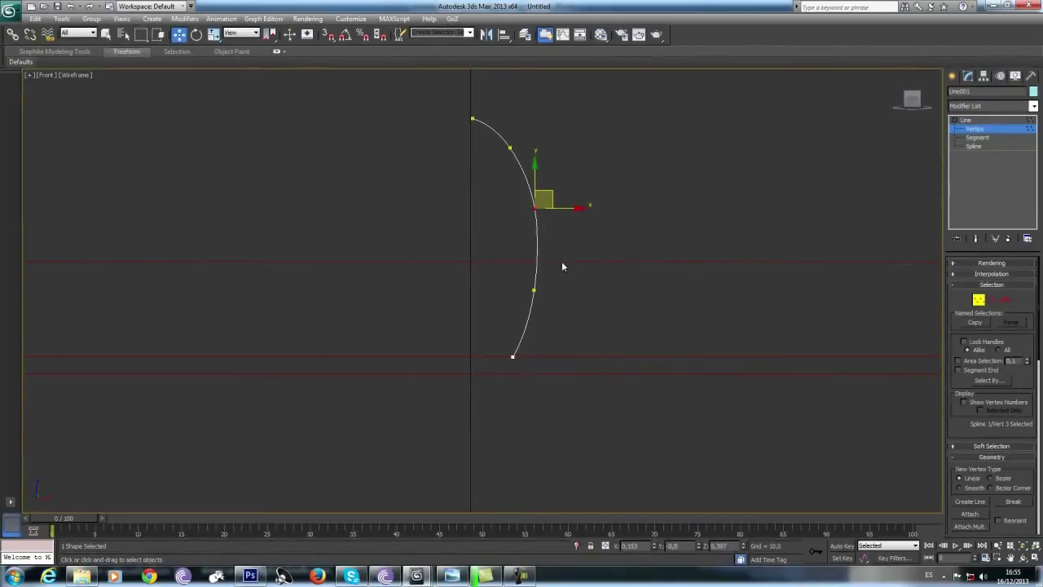
click(535, 290)
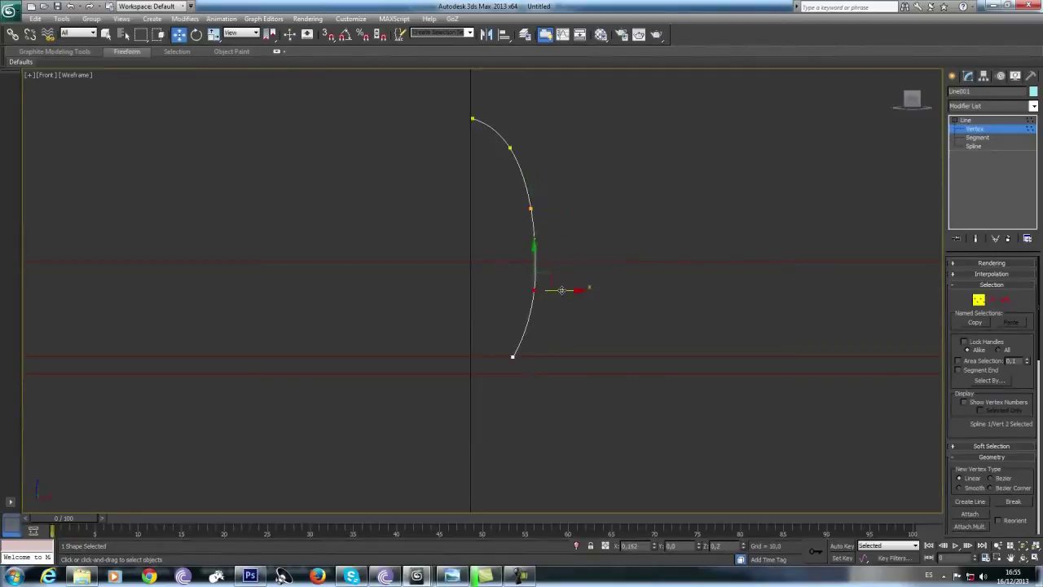
drag(563, 290, 556, 290)
click(534, 210)
drag(555, 212, 551, 221)
click(511, 148)
mouse_move(528, 137)
mouse_down()
mouse_move(517, 135)
mouse_move(518, 145)
mouse_up()
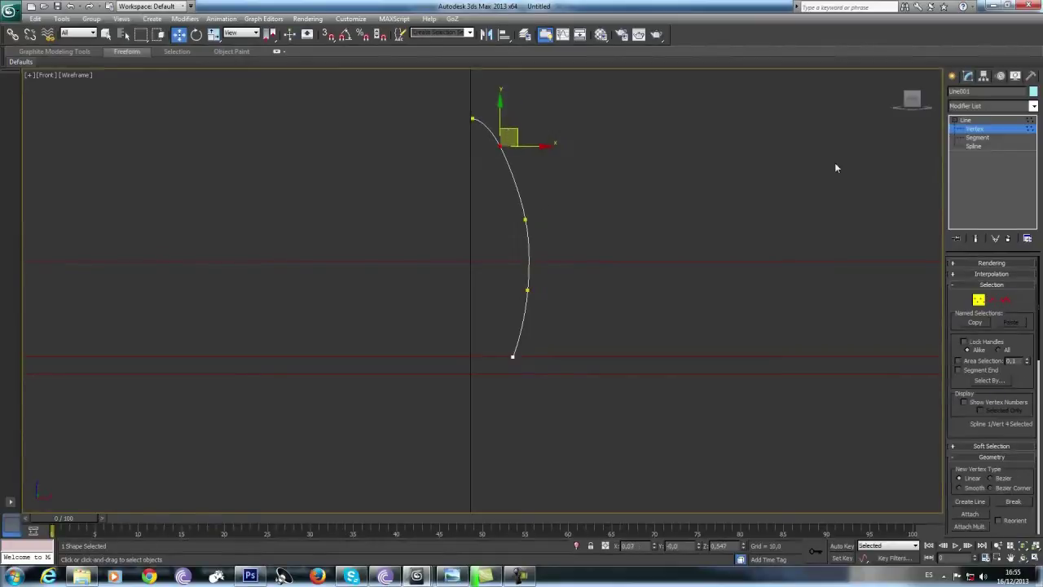
click(966, 120)
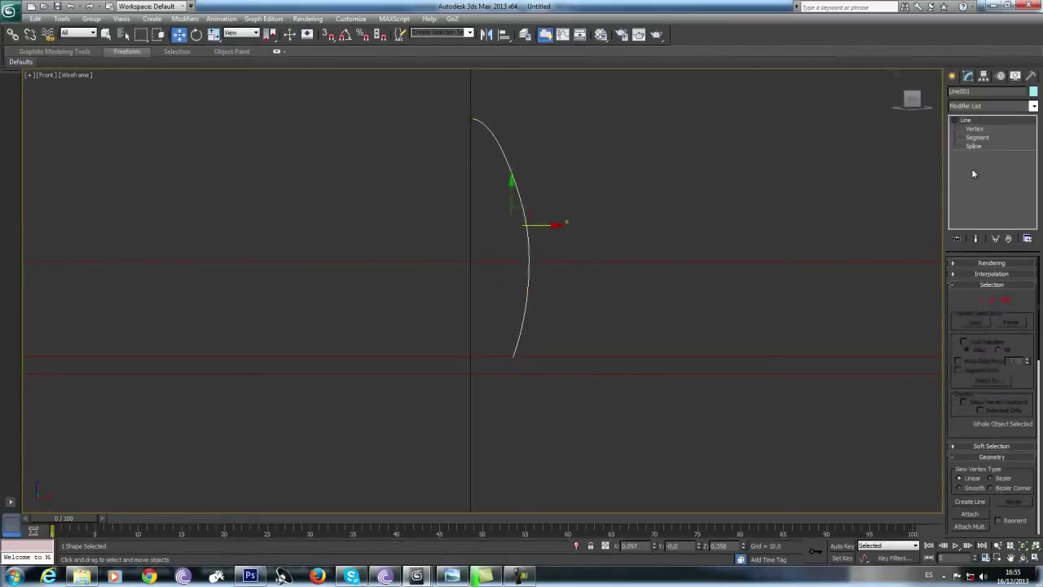
Step: Apply a Lathe modifier to the profile and align its axis to Min
click(1034, 106)
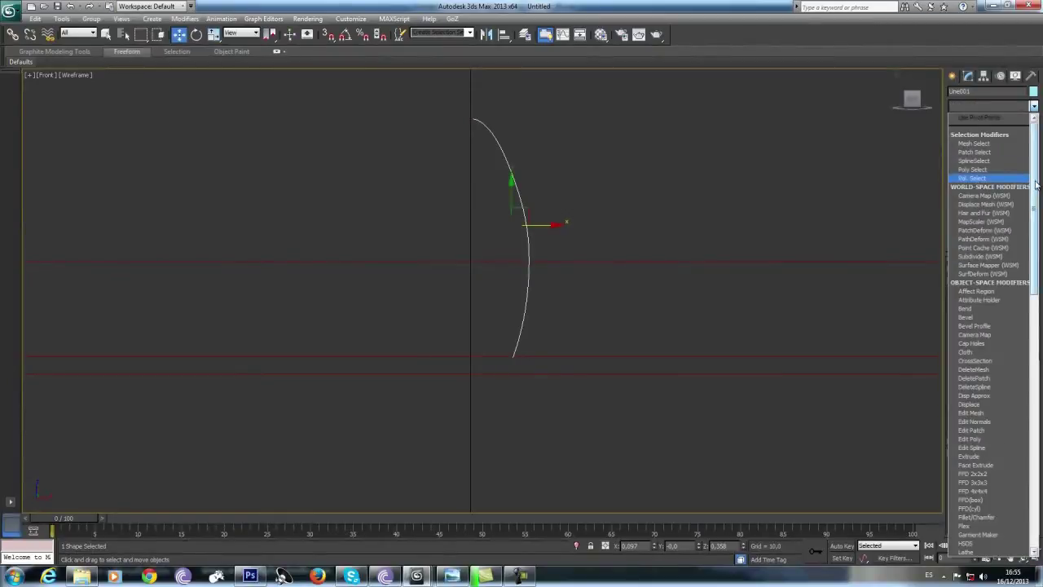
scroll(1027, 239, down, 5)
scroll(1026, 240, down, 5)
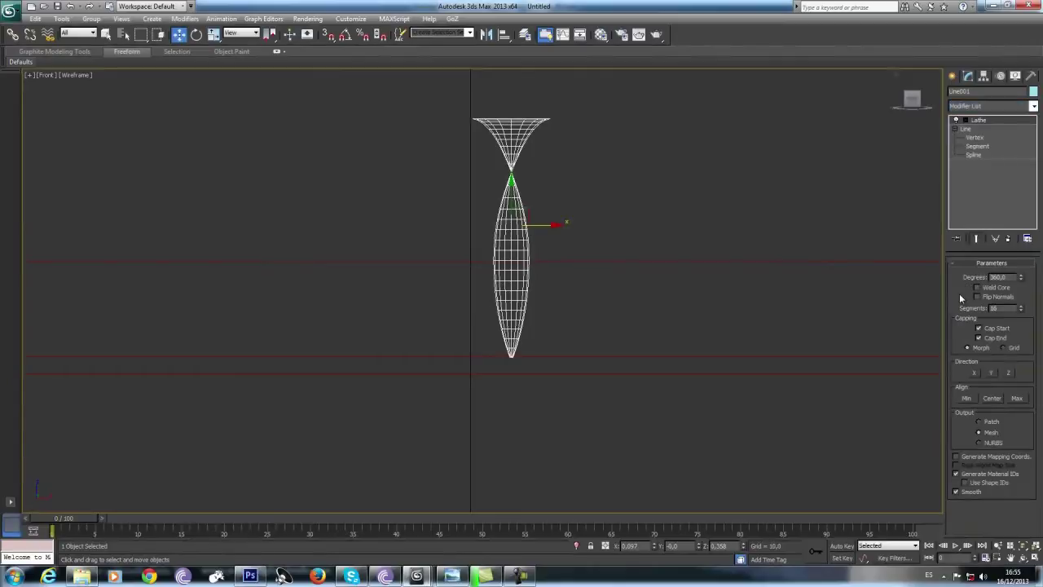
click(967, 398)
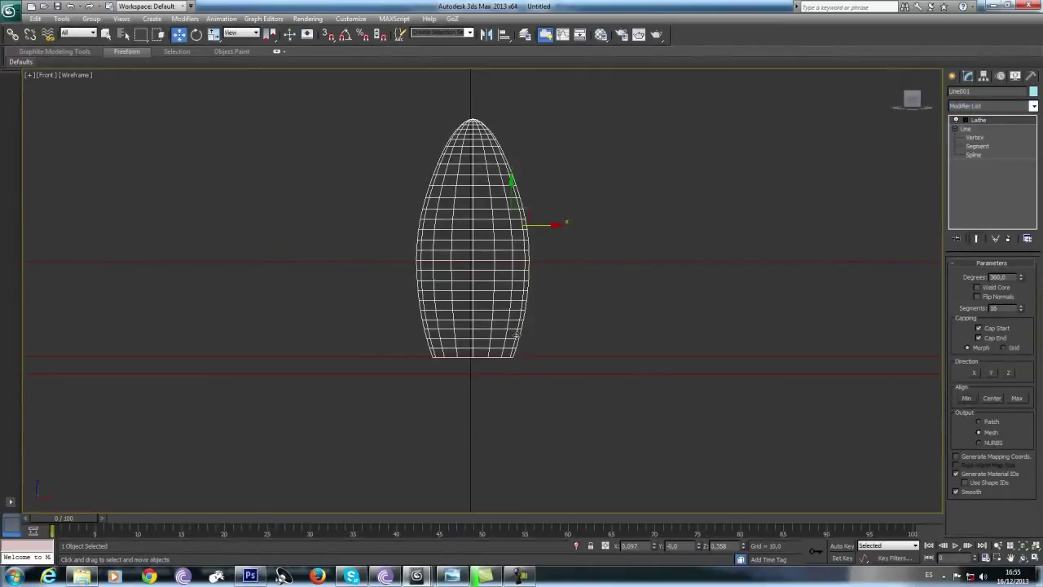
Step: Examine the lathed lamp body in a shaded orthographic view, including its tip up close
key(p)
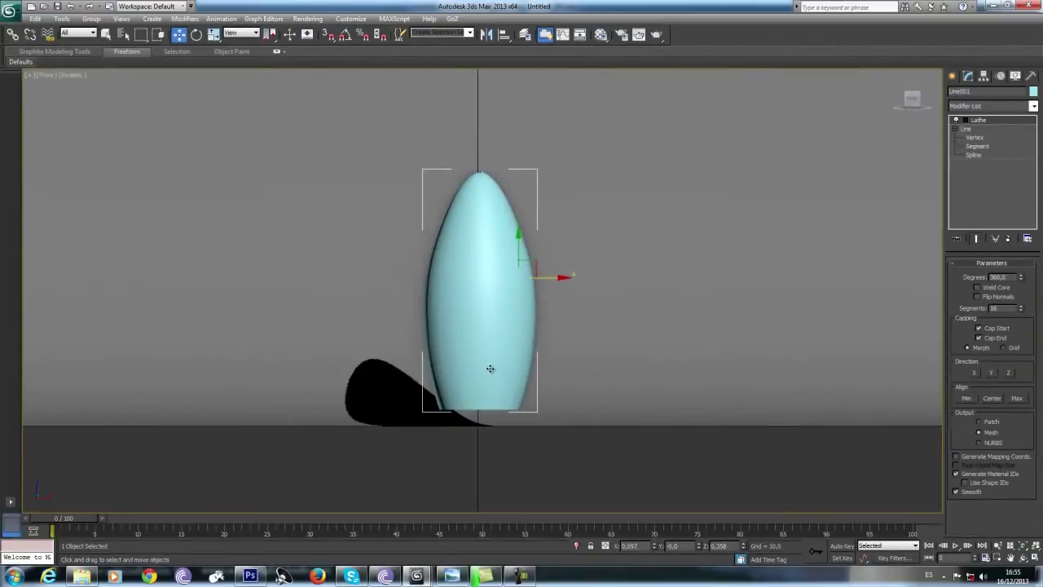
alt+middle_drag(490, 369, 475, 335)
scroll(475, 338, up, 5)
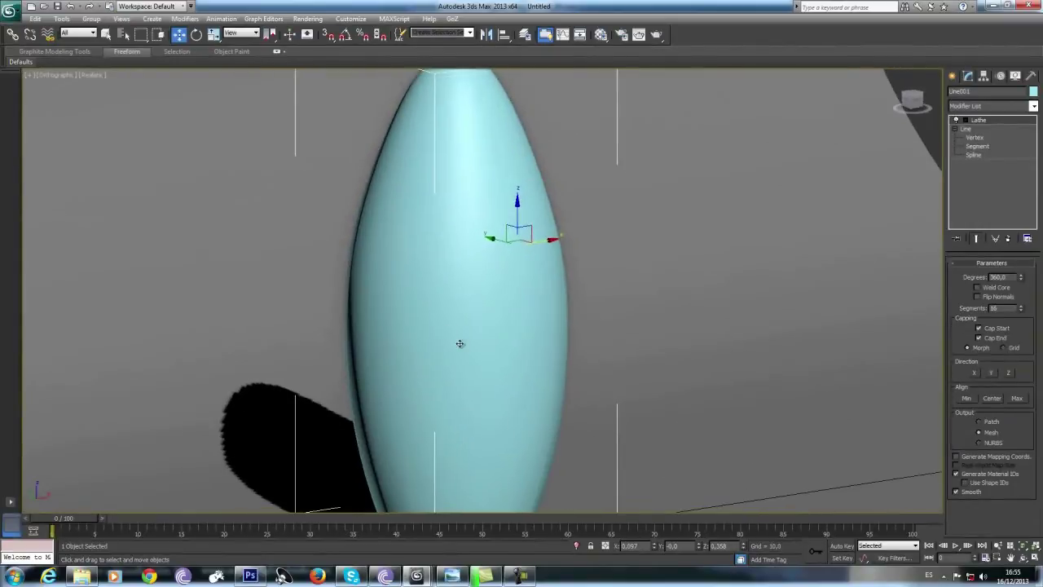
scroll(457, 345, down, 1)
middle_drag(596, 258, 652, 251)
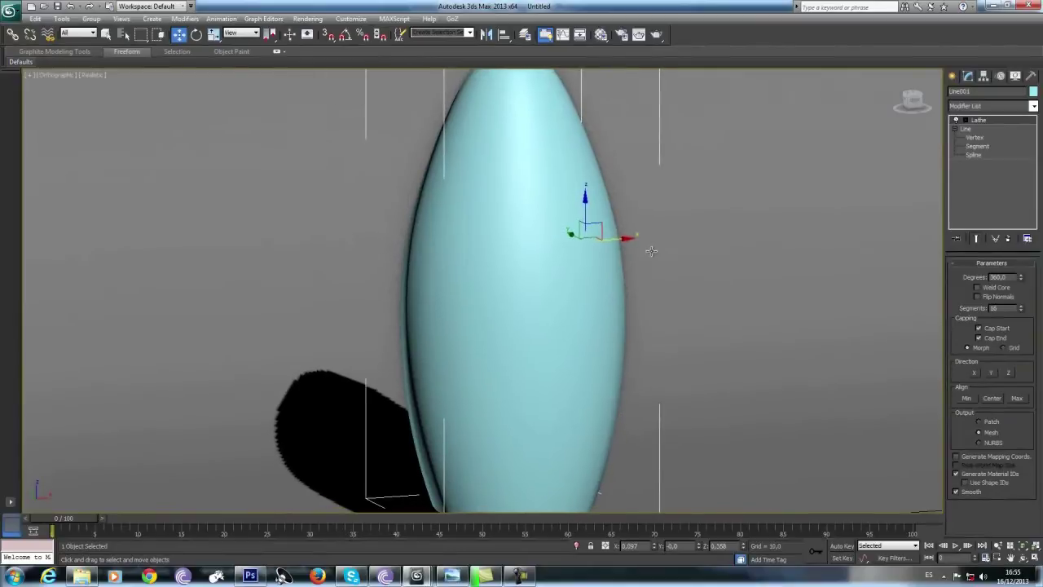
scroll(644, 280, down, 3)
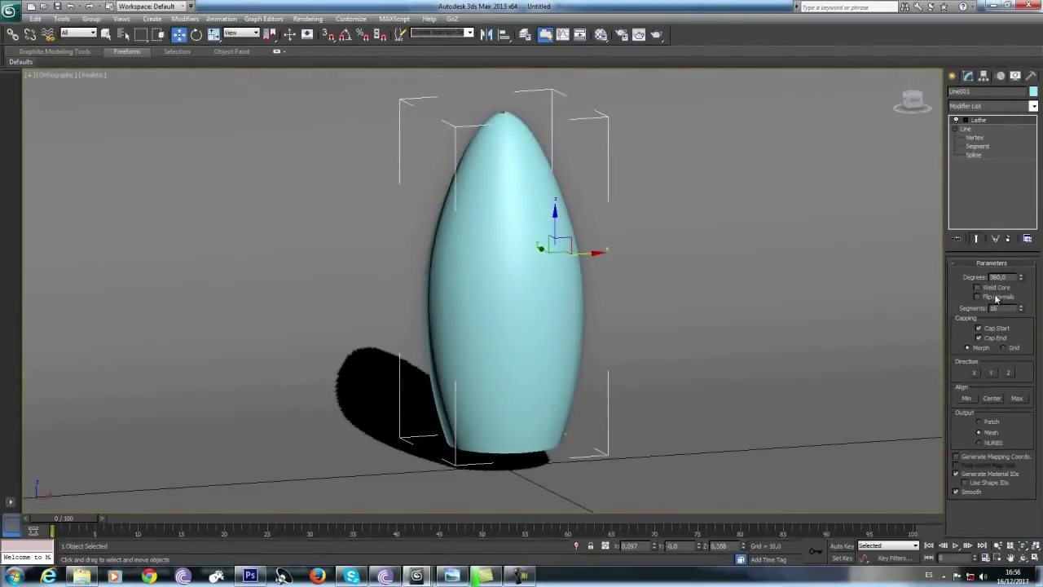
alt+middle_drag(375, 301, 391, 328)
right_click(469, 272)
alt+middle_drag(535, 233, 529, 353)
scroll(529, 353, up, 5)
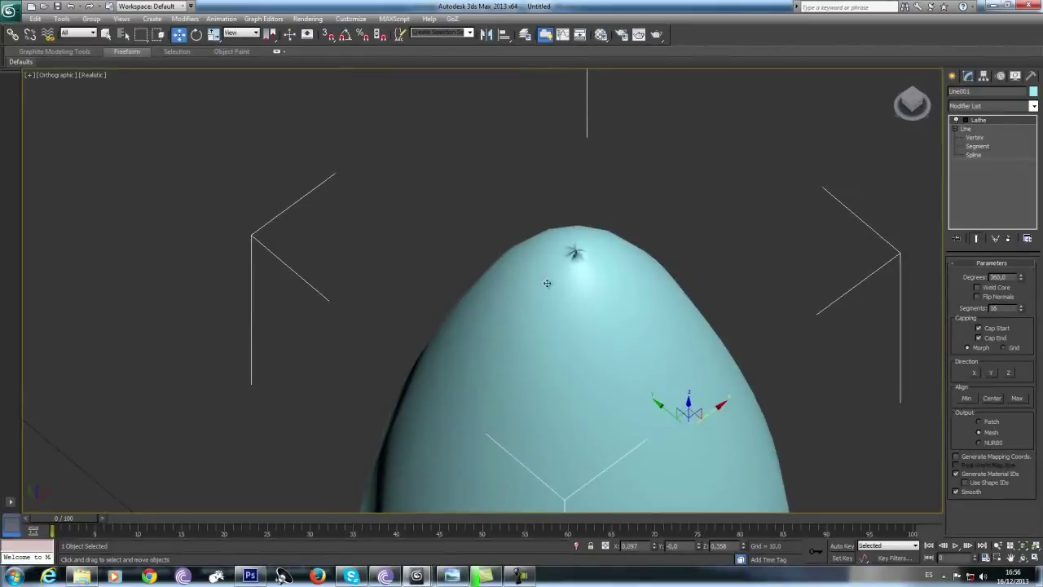
Step: Enable Weld Core on the Lathe and set its segments to 32
click(978, 288)
click(996, 288)
click(996, 289)
double_click(1007, 309)
text(32)
key(Return)
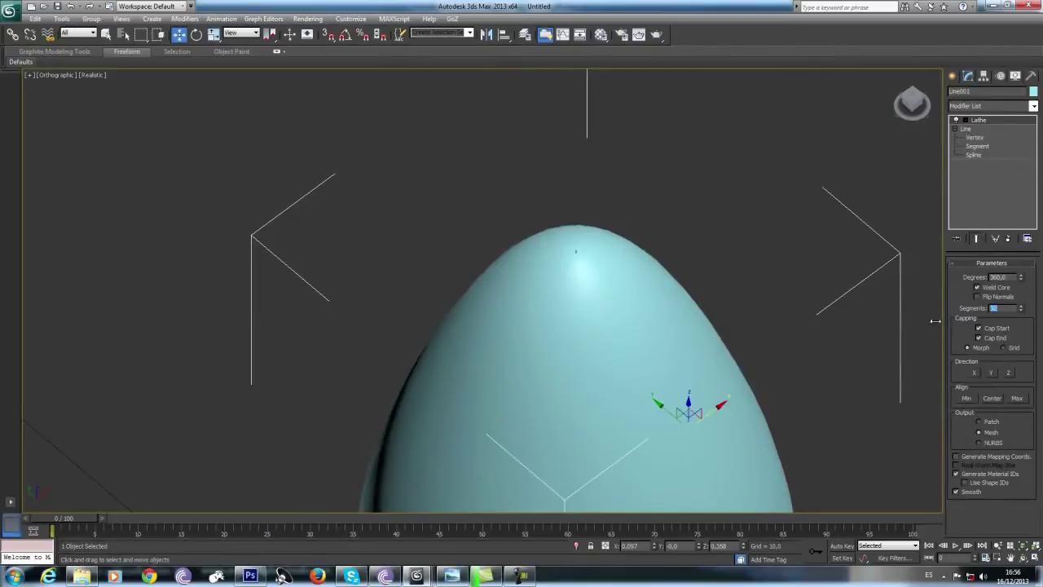
Step: Apply a Shell modifier to the lathed lamp body and view its open base from below
alt+middle_drag(887, 313, 573, 349)
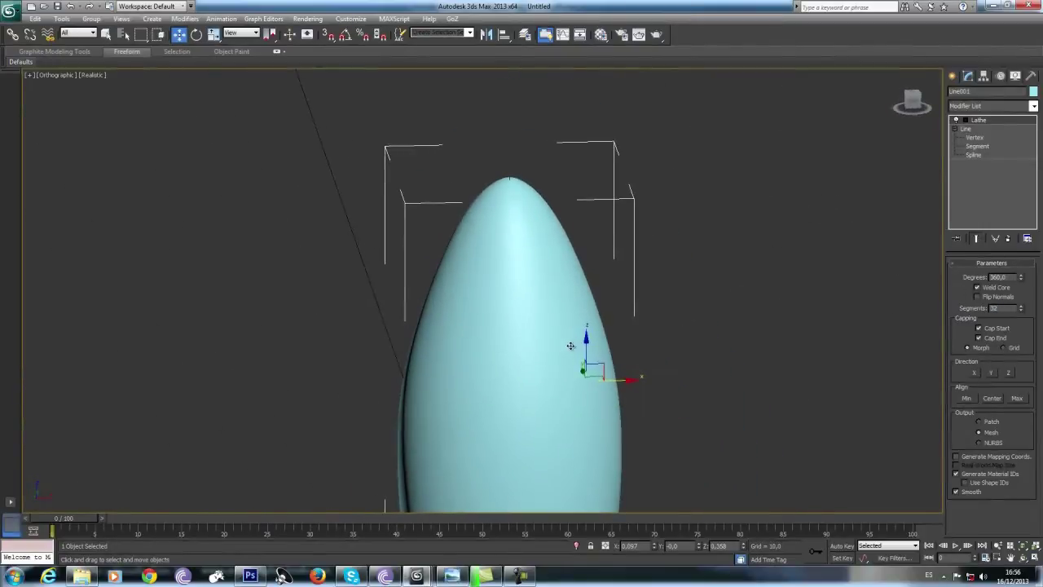
click(1033, 106)
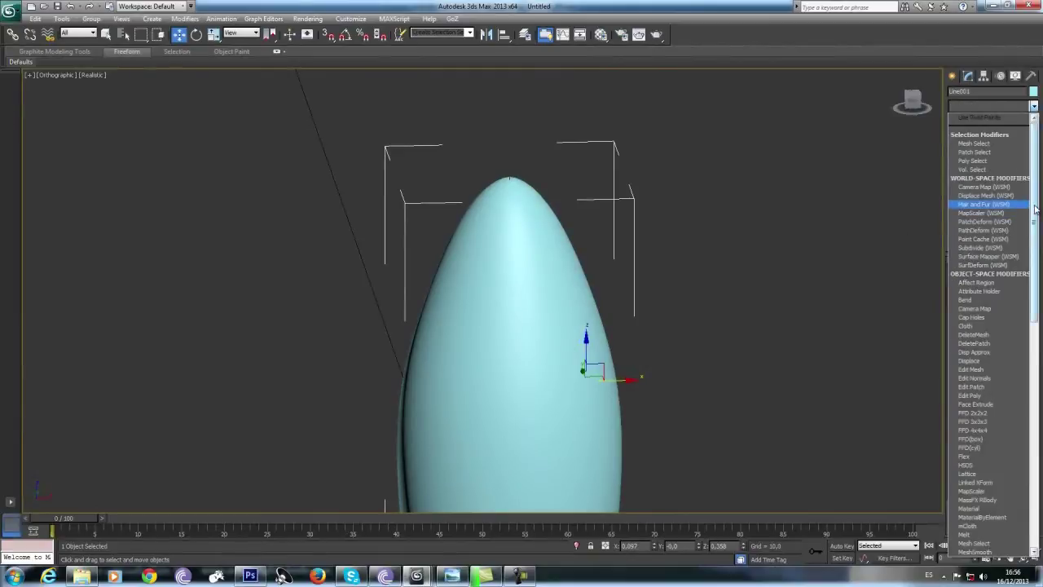
scroll(1033, 309, down, 4)
scroll(1032, 310, down, 6)
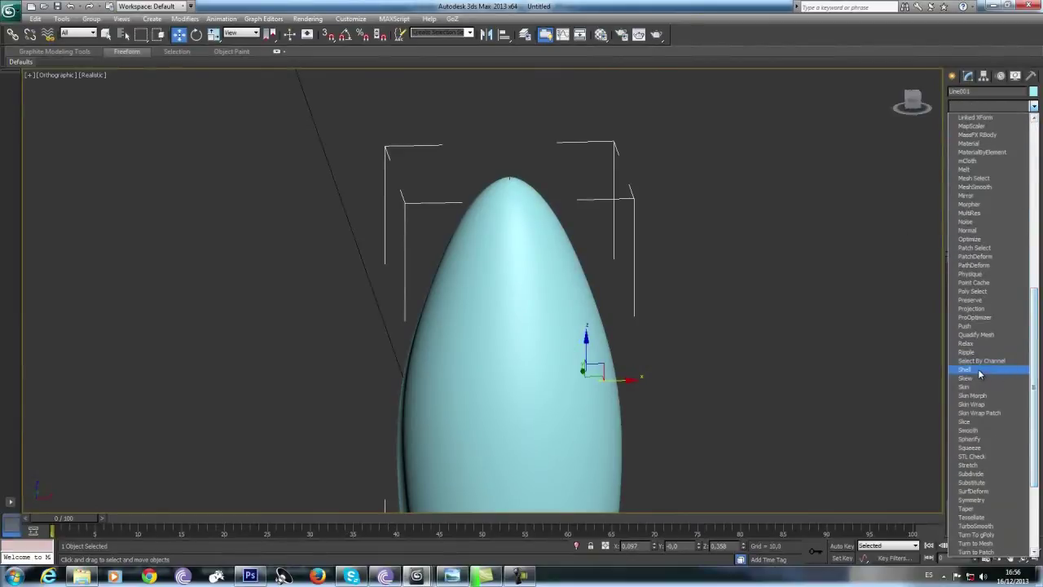
click(980, 371)
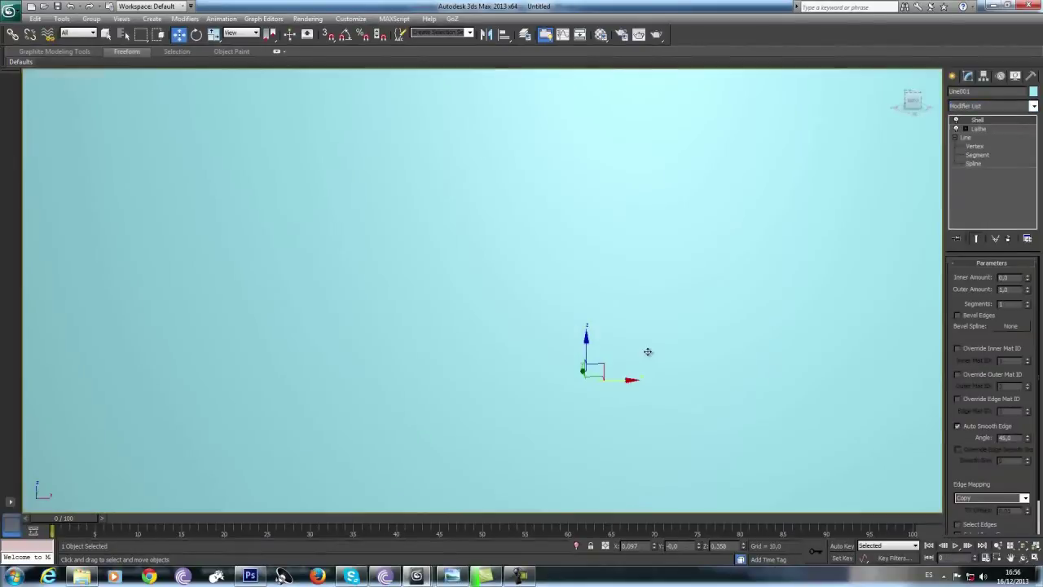
scroll(648, 352, down, 8)
alt+middle_drag(648, 351, 576, 309)
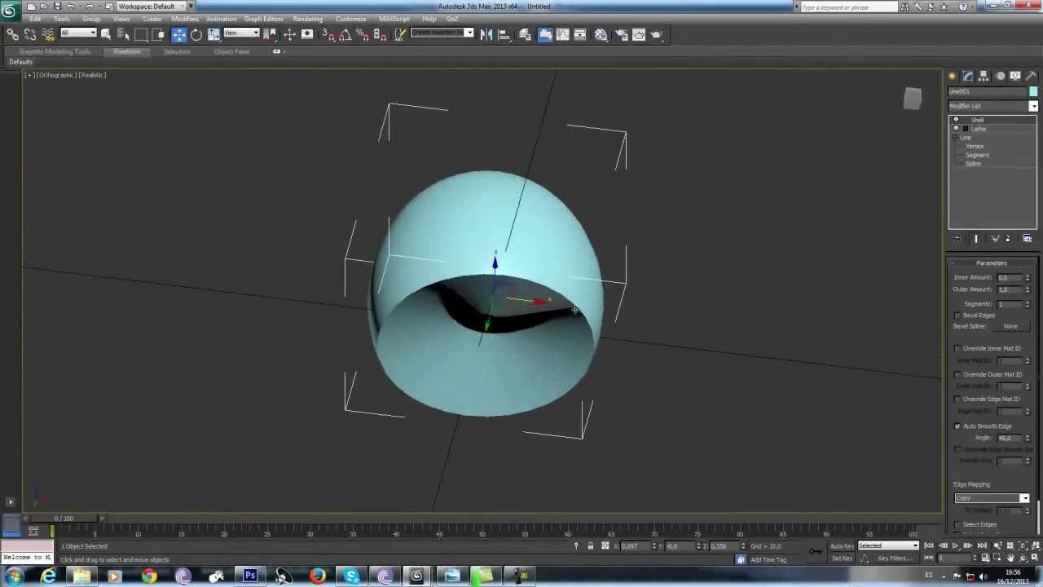
Step: Set the Shell's Outer Amount to 0 and its Inner Amount to 0,01
double_click(1007, 290)
right_click(1028, 292)
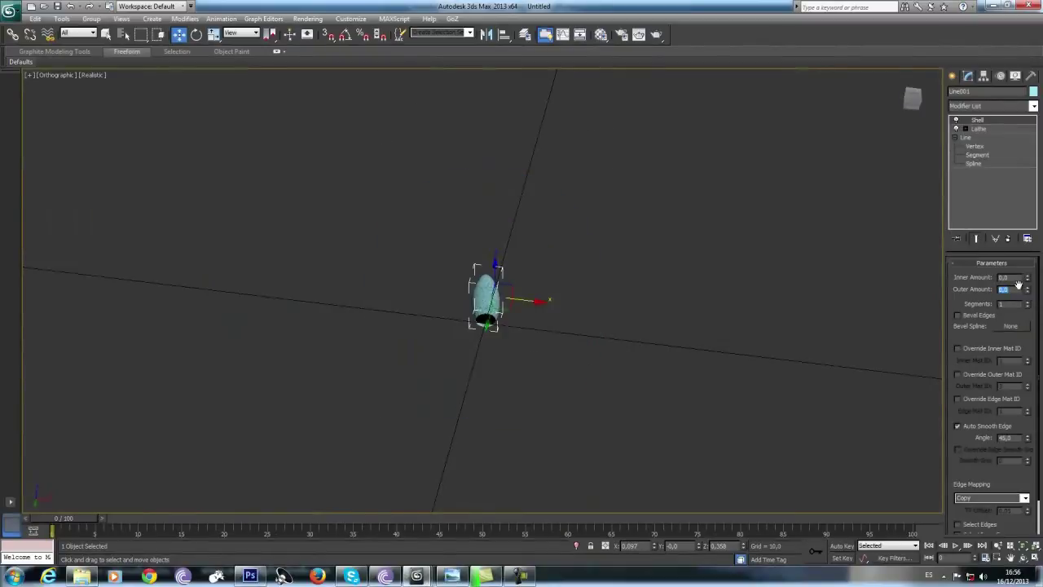
scroll(559, 326, up, 6)
alt+middle_drag(501, 327, 888, 247)
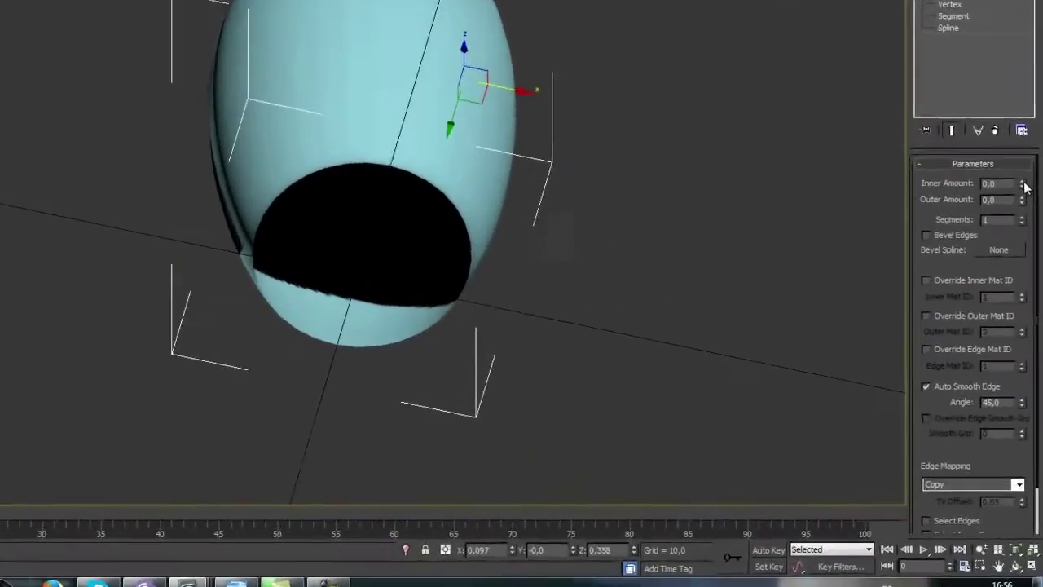
text(1)
key(Return)
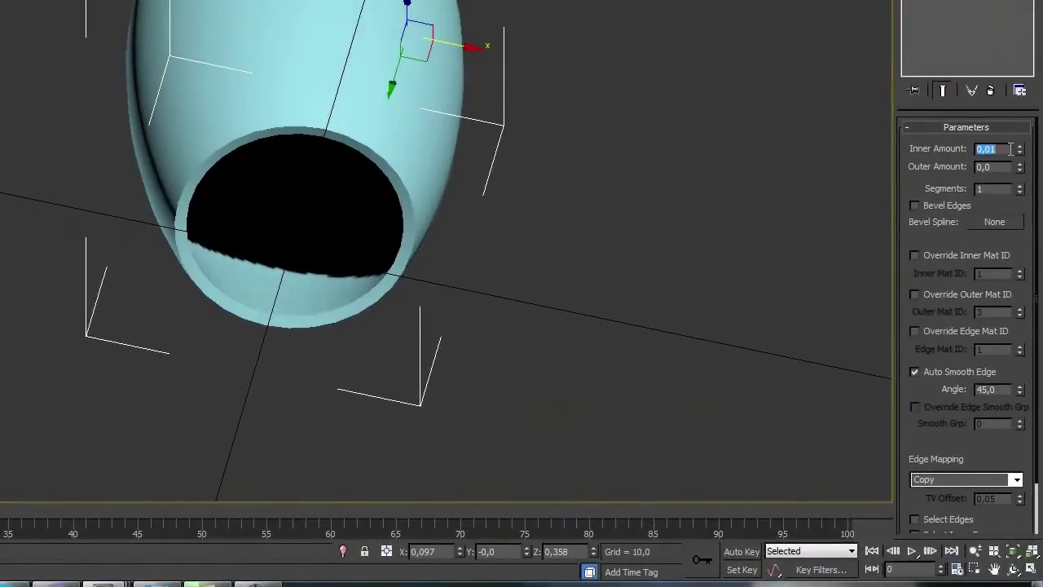
Step: Reduce the Shell's Inner Amount to 0,002 for a thinner lamp wall
click(1001, 148)
text(5)
key(Return)
click(1007, 149)
key(BackSpace)
text(2)
key(Return)
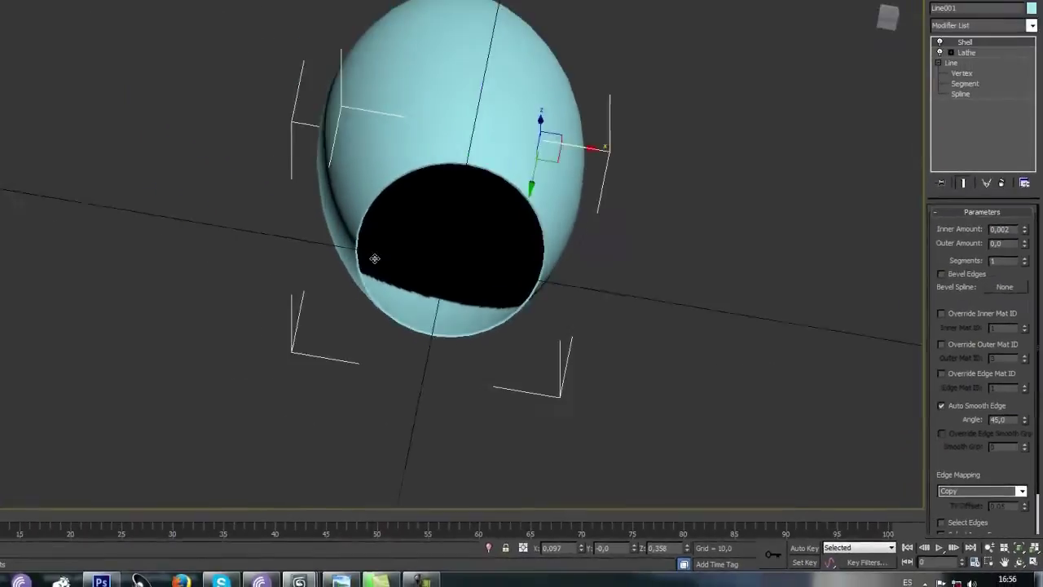
Step: Return to the front view and unhide all objects in the scene
scroll(196, 154, up, 5)
scroll(550, 244, down, 5)
alt+middle_drag(552, 242, 520, 216)
scroll(624, 310, down, 3)
key(f)
right_click(600, 268)
click(628, 215)
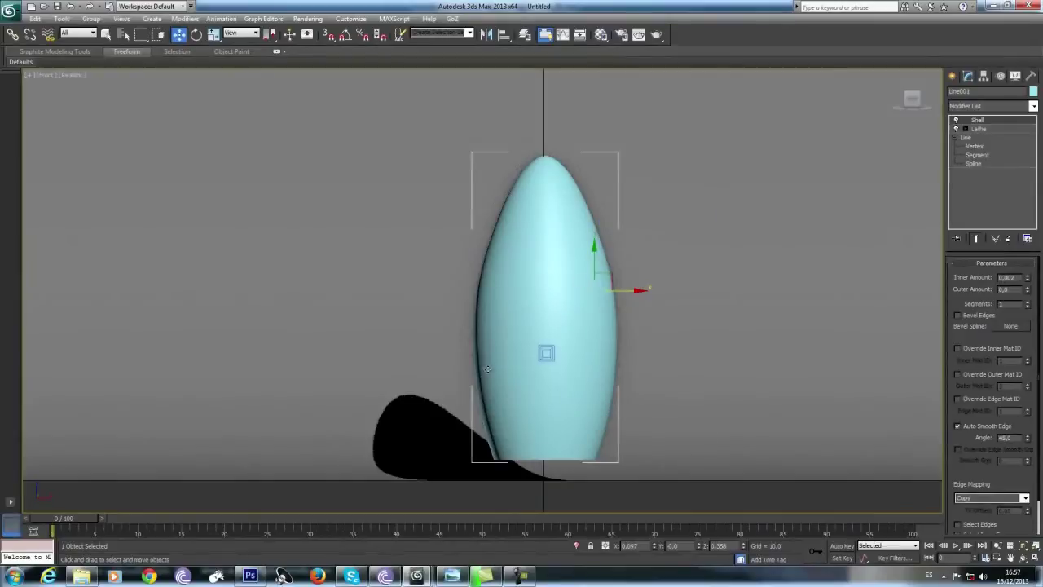
Step: Set the front viewport to Shaded display and look at the lamps in the exterior_nocturno_compo render
click(84, 78)
click(98, 99)
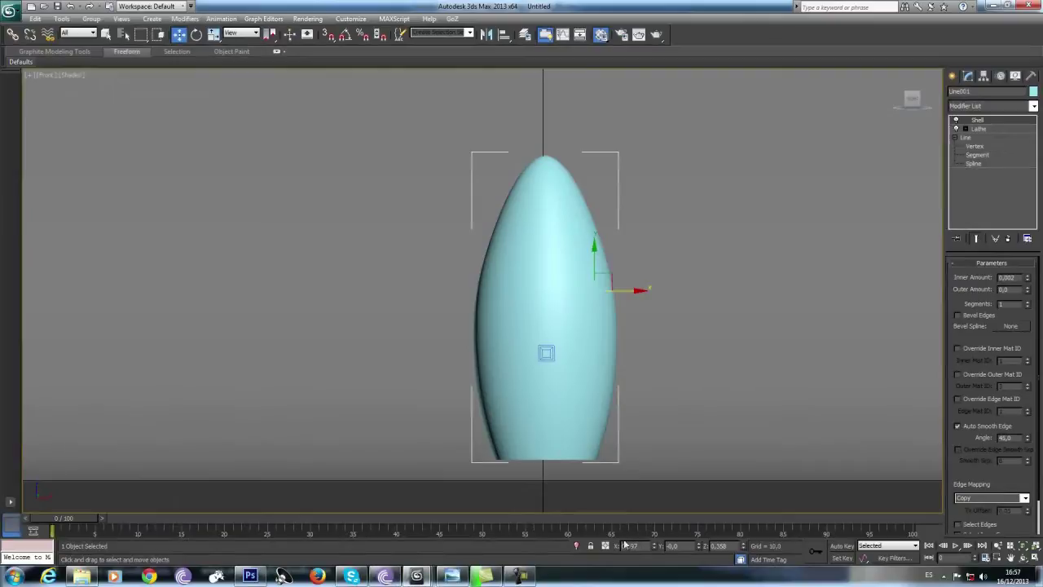
click(450, 576)
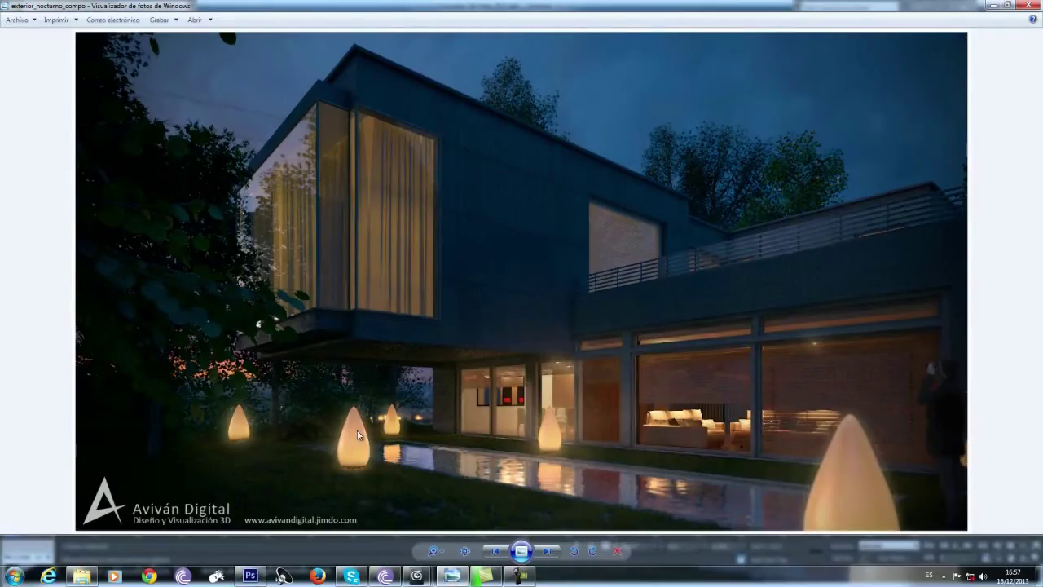
click(994, 7)
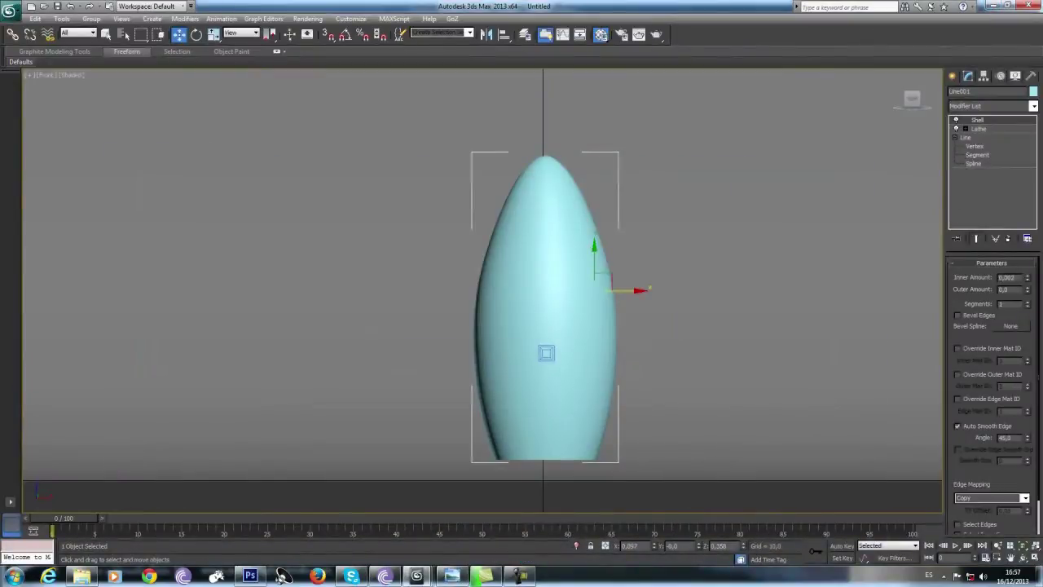
Step: Choose the third material slot, the unused V-Ray material, and rename it cristal acido
key(m)
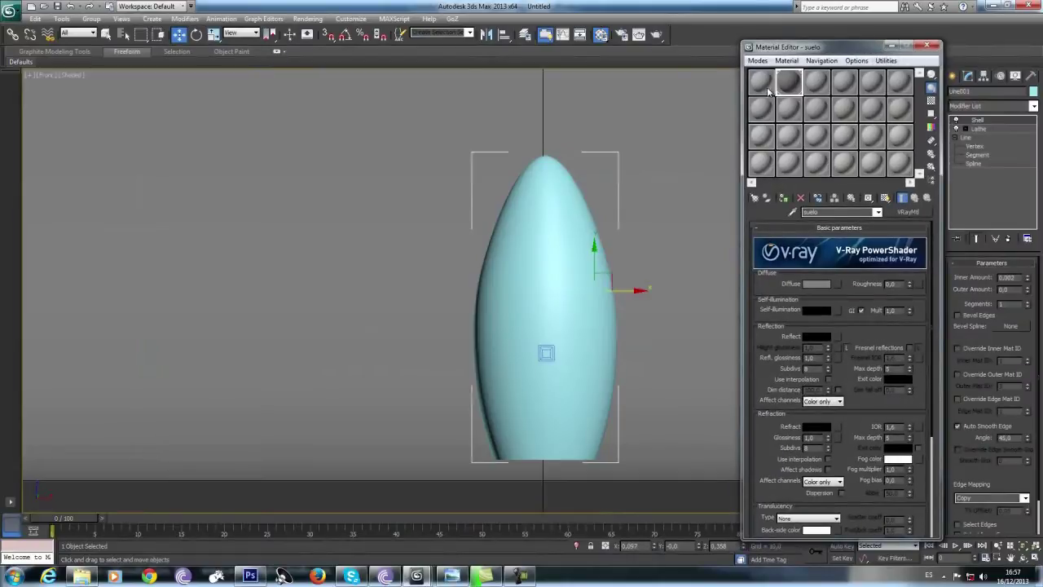
click(820, 83)
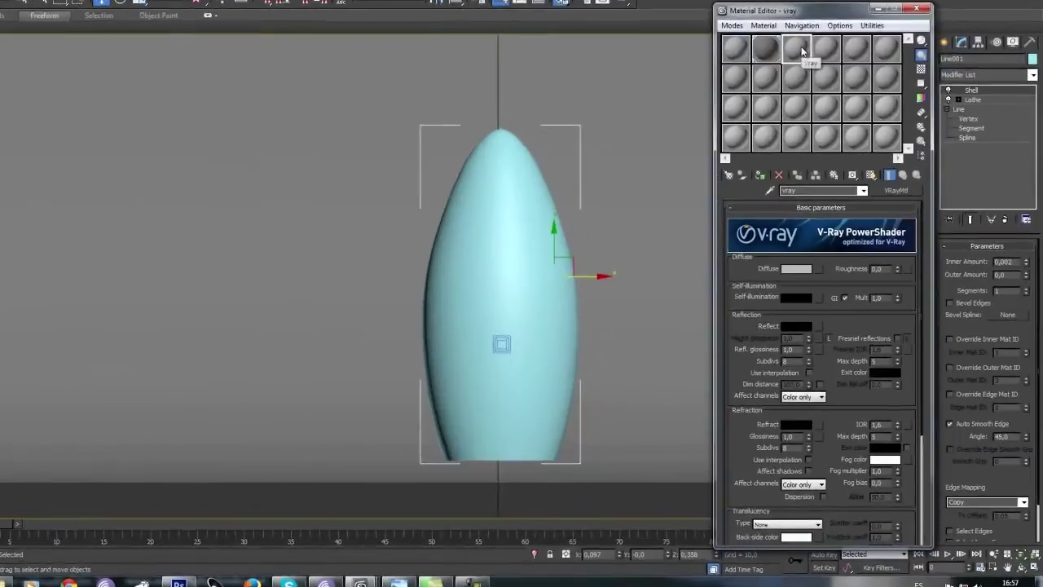
double_click(815, 190)
text(cr)
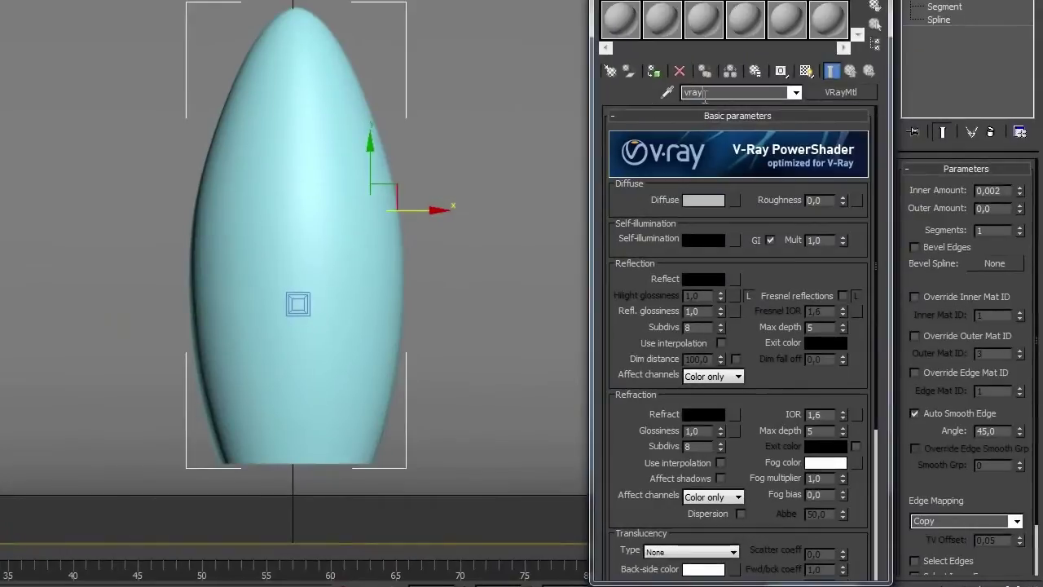
text(istal )
text(tin)
key(BackSpace)
key(BackSpace)
key(BackSpace)
text(acido)
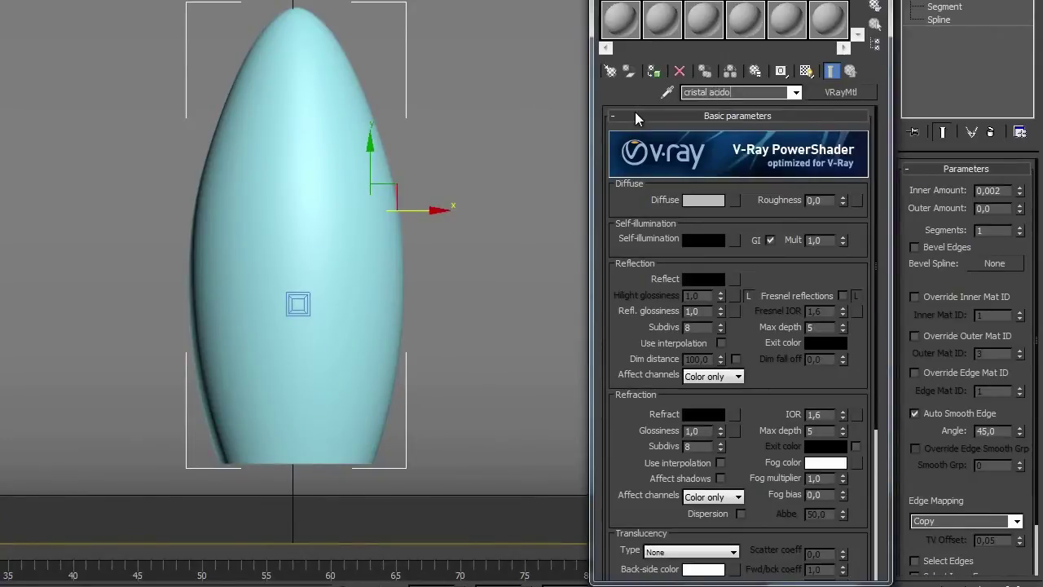
Step: Set the cristal acido diffuse colour to cream (254, 221, 163) and its reflection colour to pure white with Fresnel reflections
click(706, 203)
drag(333, 183, 326, 100)
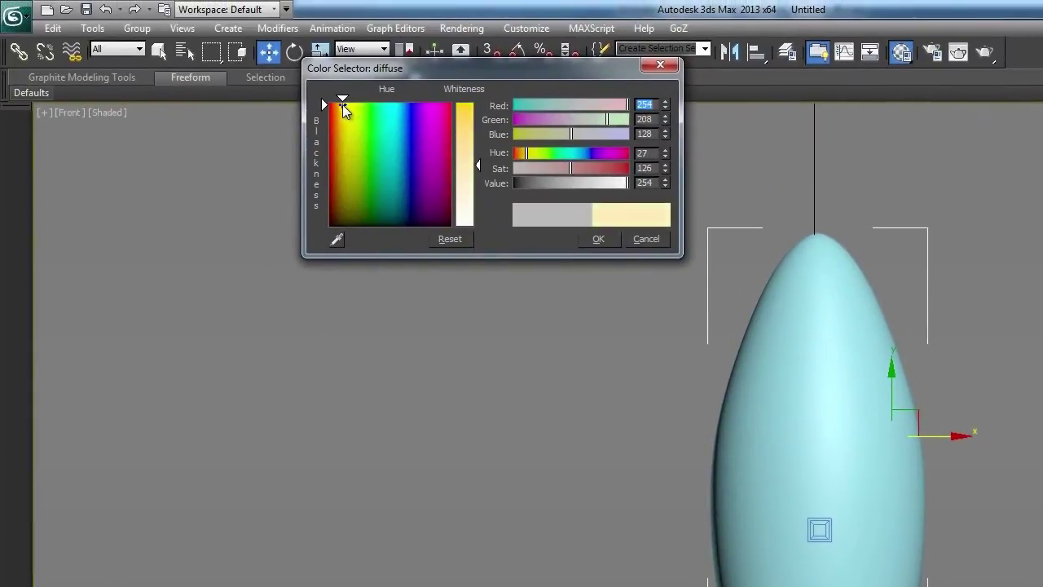
drag(477, 167, 476, 182)
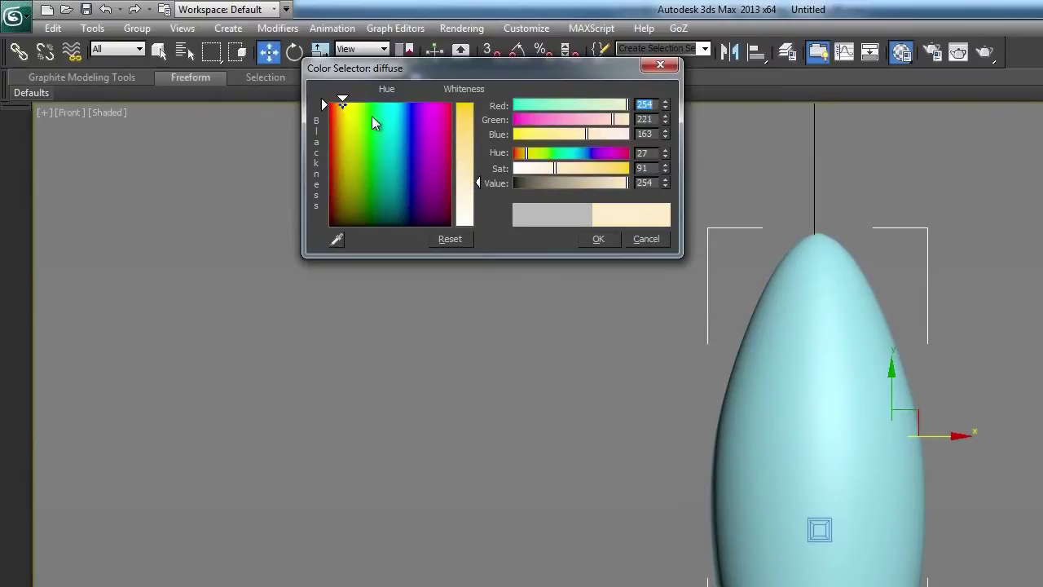
click(599, 244)
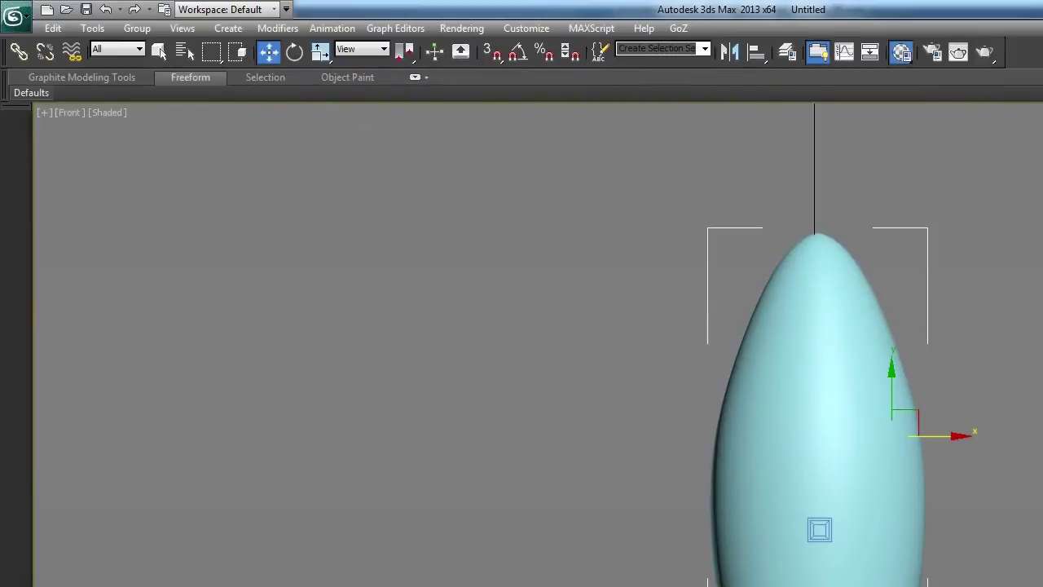
drag(474, 111, 479, 232)
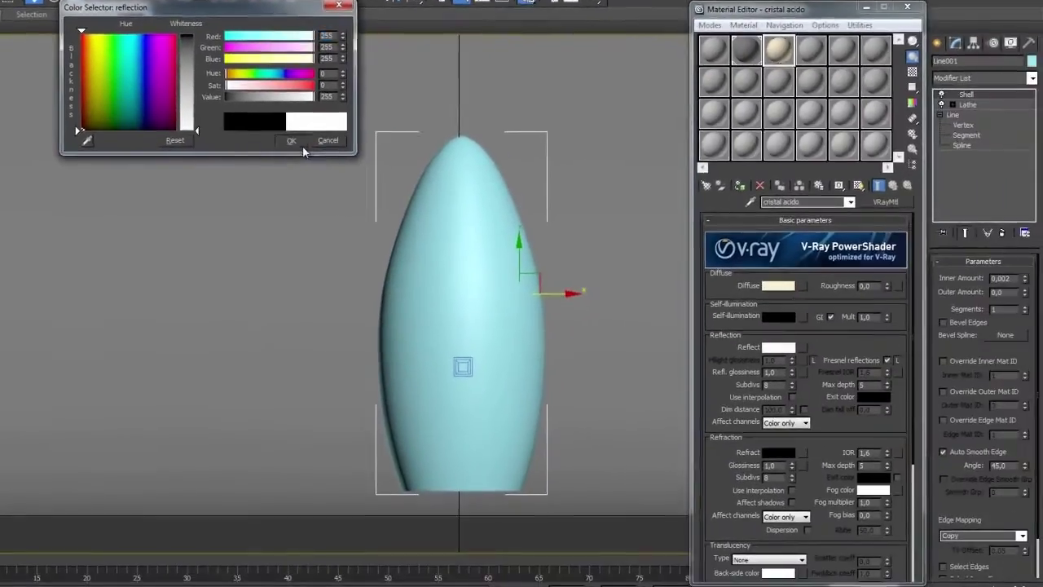
click(406, 177)
Step: Try a reflection glossiness of 0,75 and check the highlights on the enlarged material sample
double_click(769, 372)
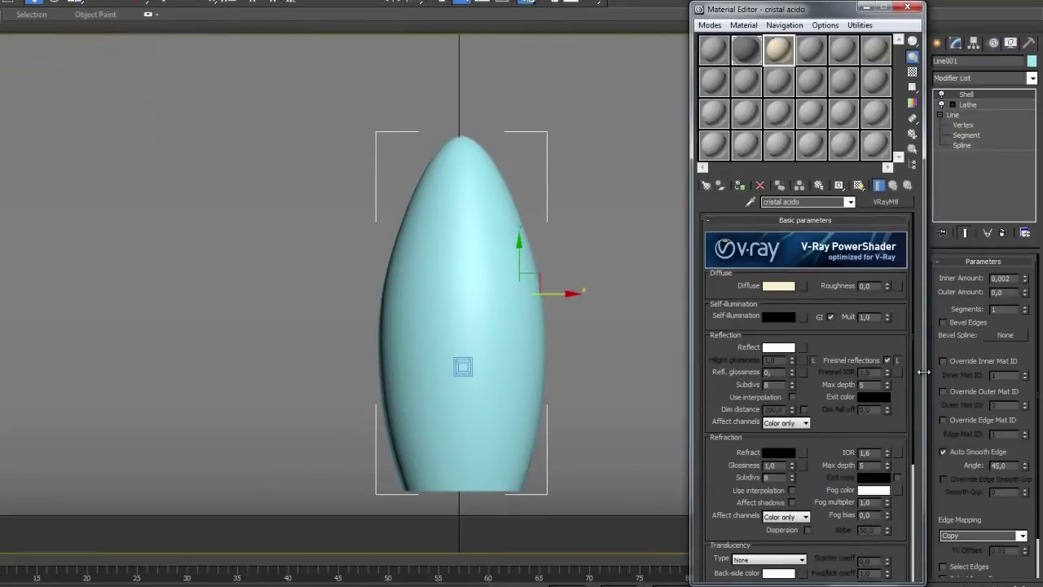
text(0,75)
key(Return)
double_click(780, 54)
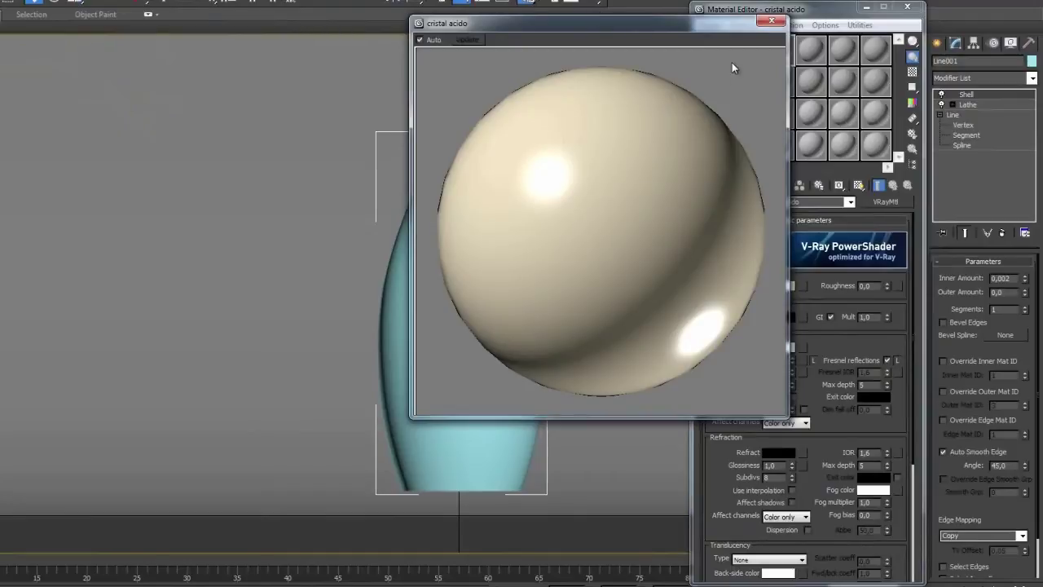
click(771, 21)
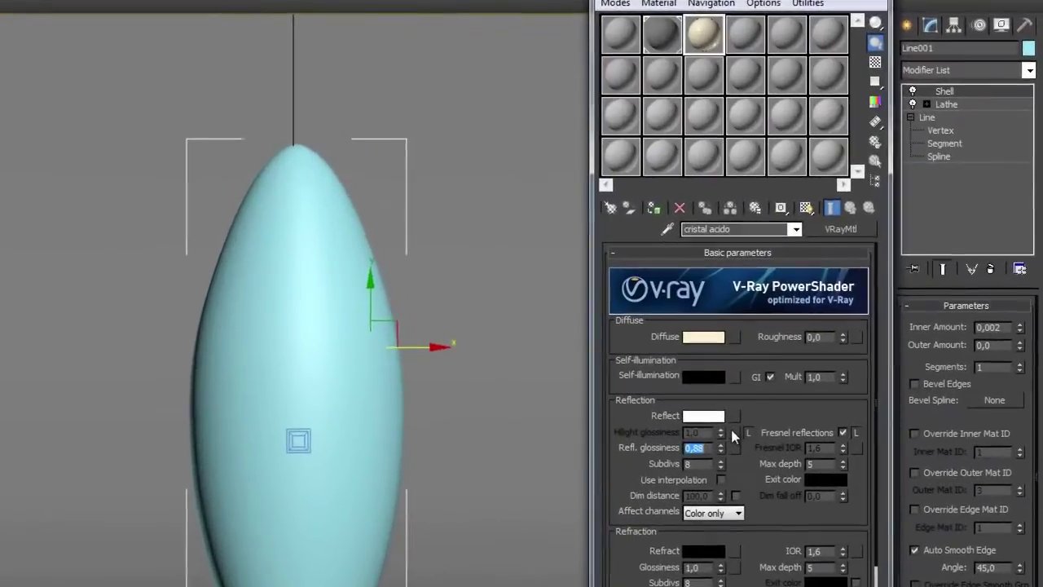
Step: Switch the material slots to 3 X 2 sample windows and inspect the enlarged cristal acido sample
right_click(703, 42)
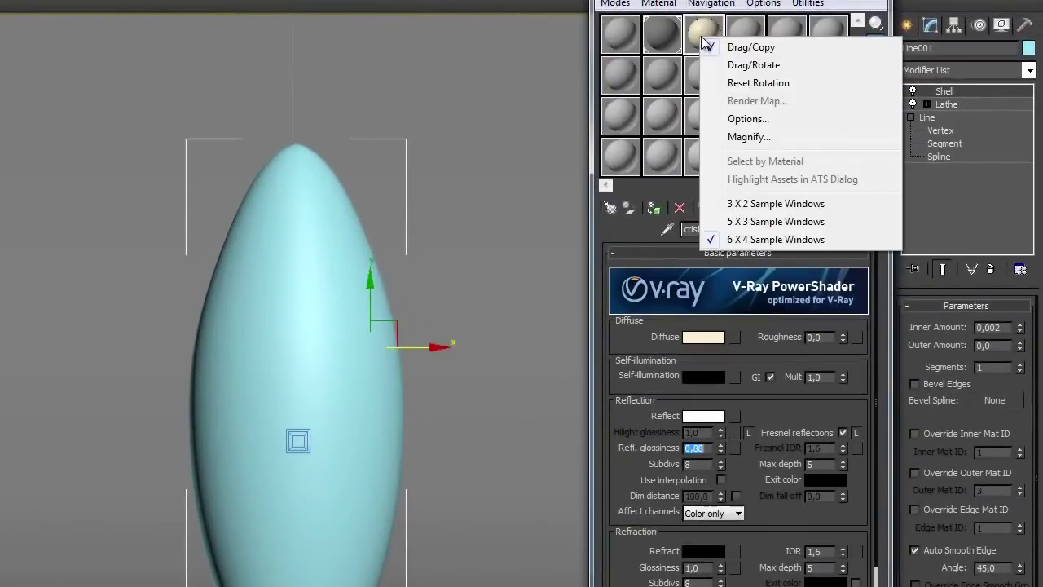
click(758, 203)
double_click(820, 55)
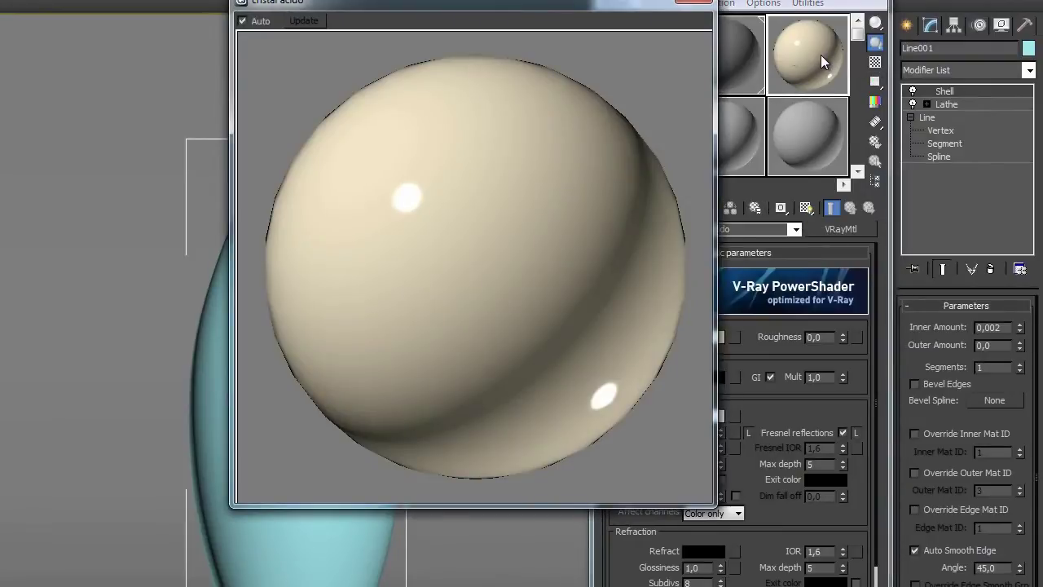
click(703, 3)
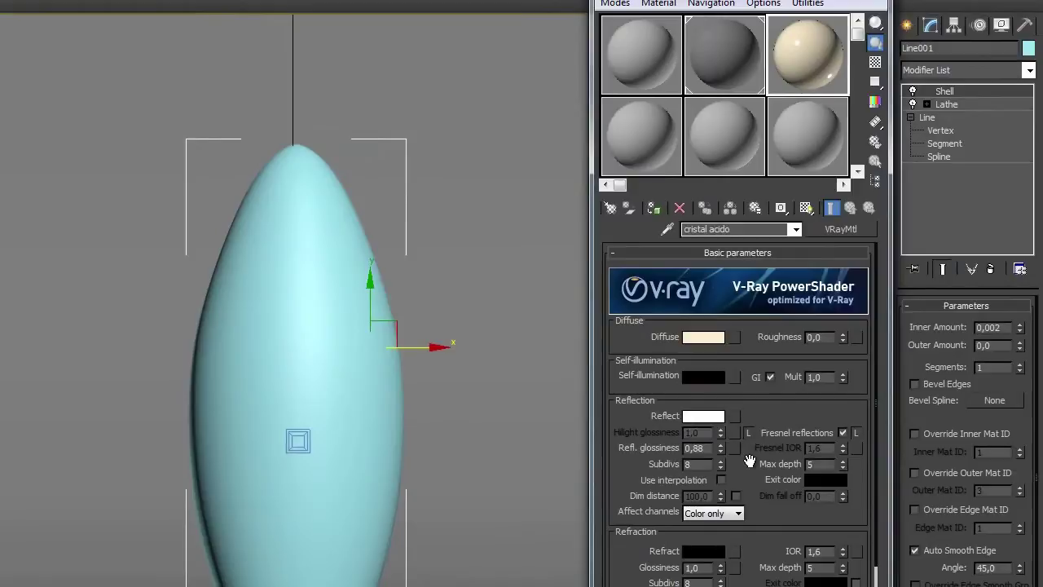
Step: Give cristal acido a light grey refraction colour, 0,8 refraction glossiness and Affect shadows, checking it on the enlarged sample
drag(771, 540, 767, 396)
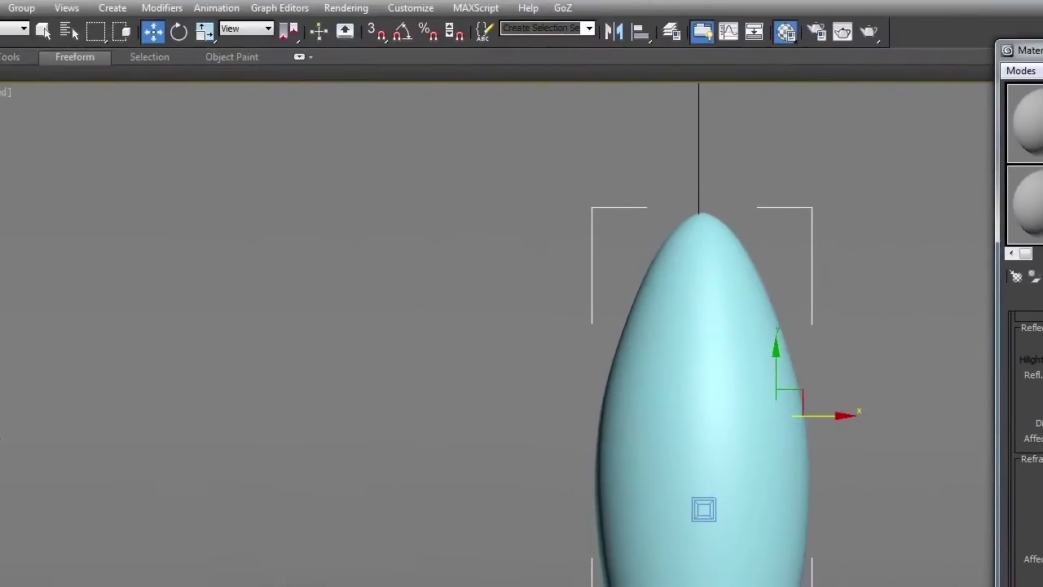
click(745, 416)
drag(481, 122, 477, 174)
click(604, 239)
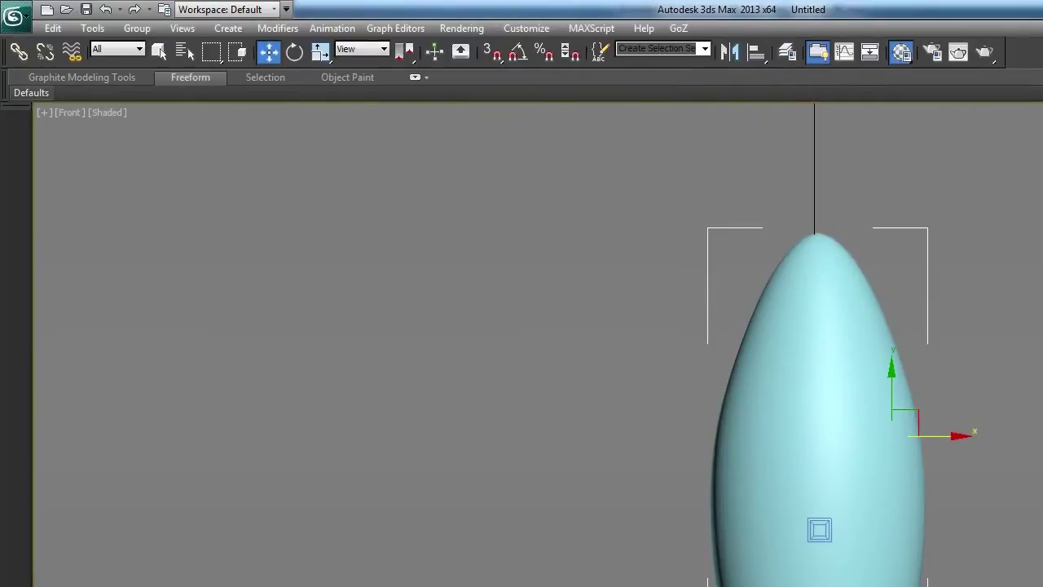
drag(1039, 91, 805, 106)
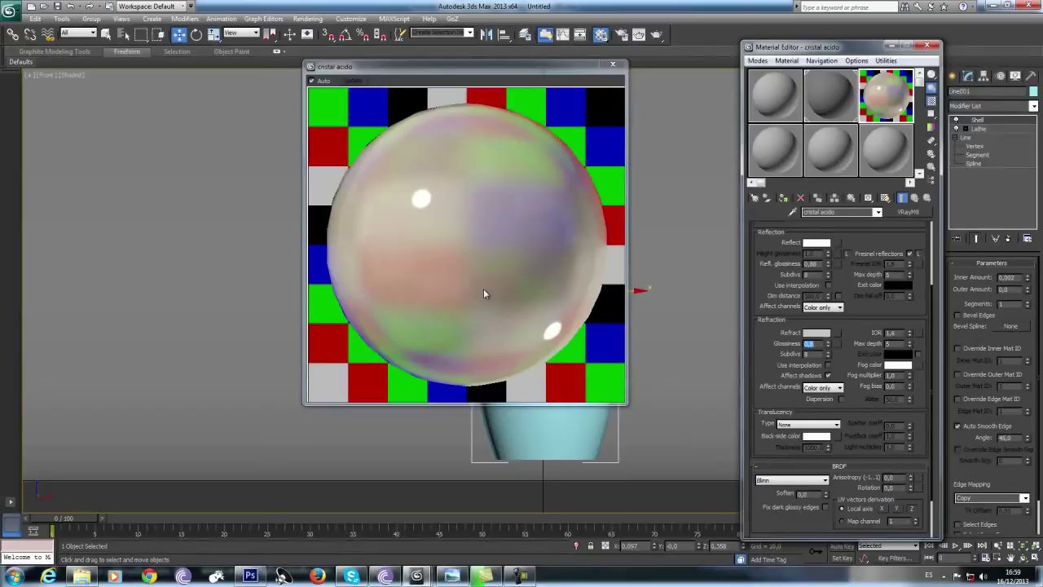
click(616, 65)
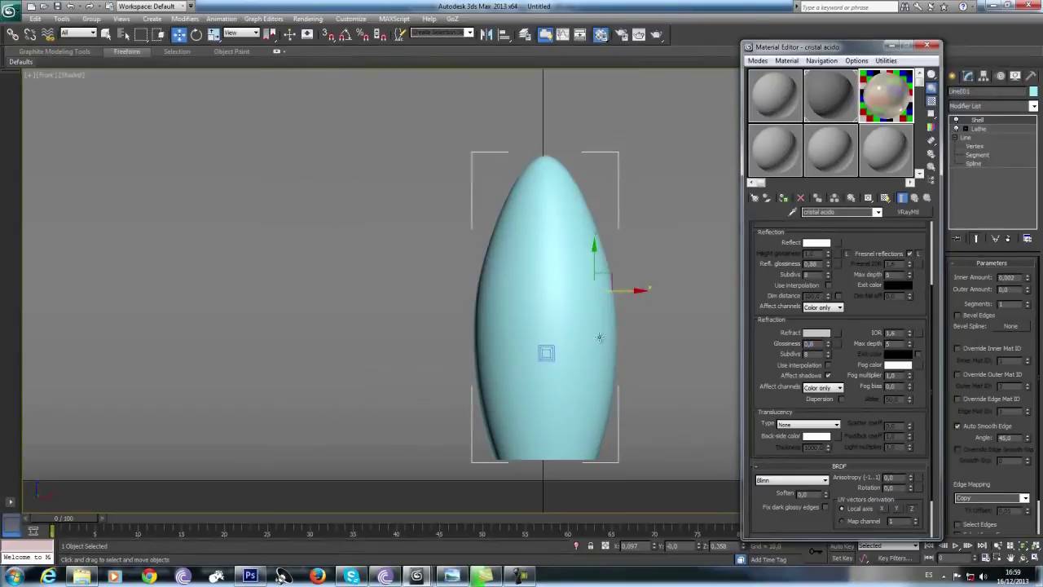
Step: Assign the cristal acido material to the lamp and frame the lamp through the V-Ray physical camera with safe frames
click(783, 198)
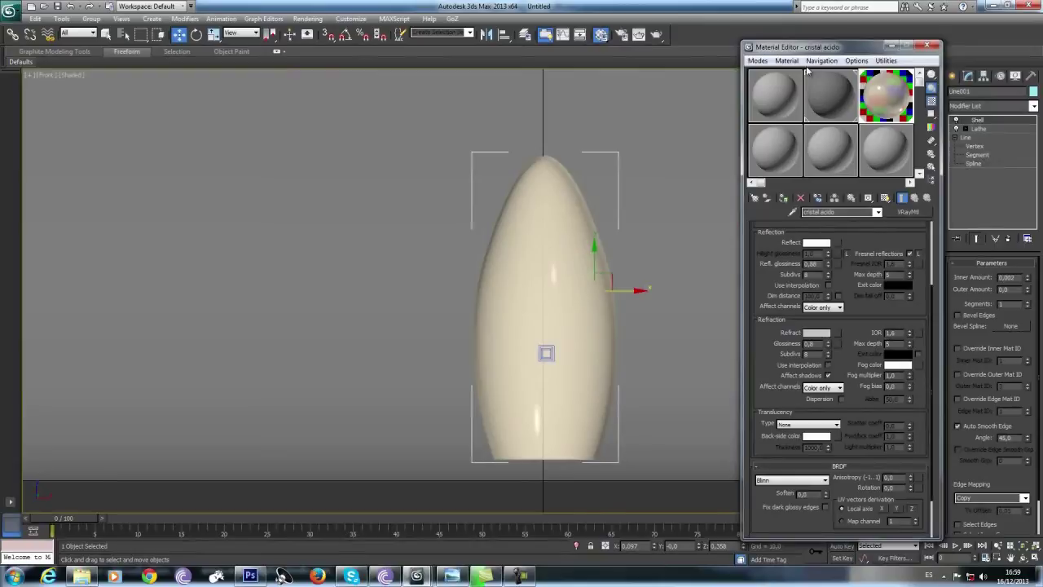
click(928, 46)
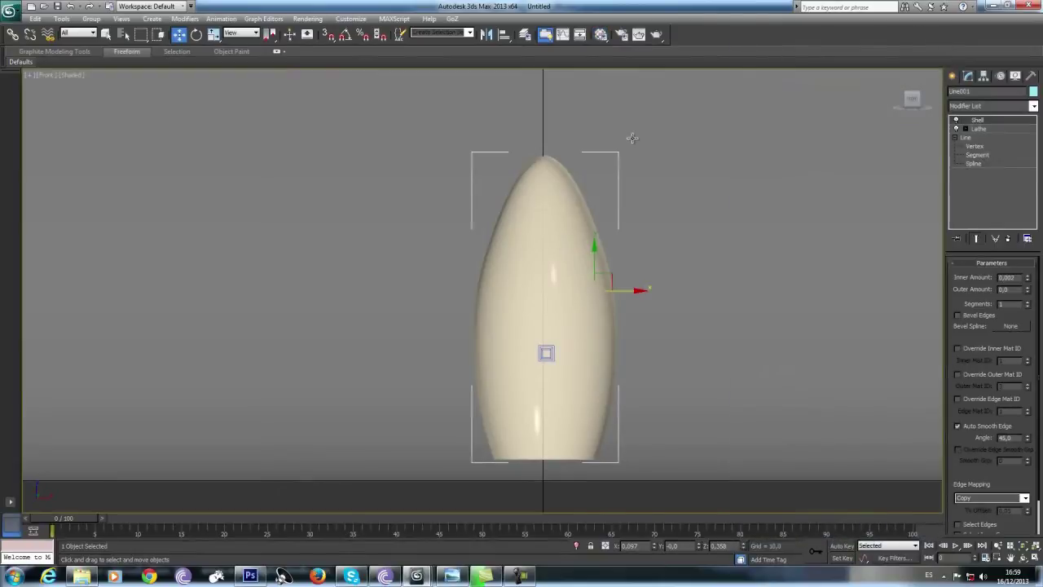
key(c)
key(shift+f)
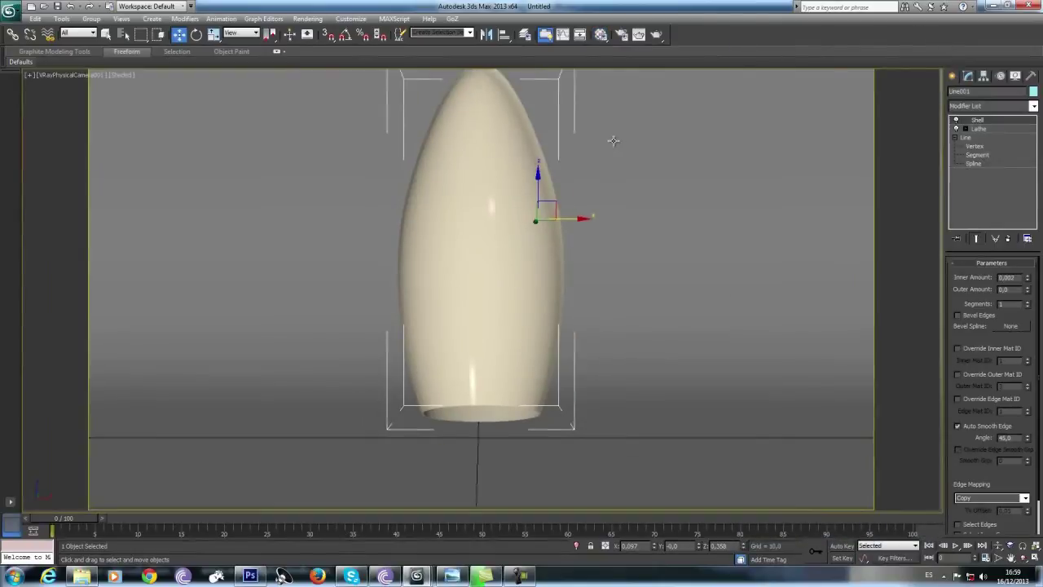
scroll(541, 220, down, 2)
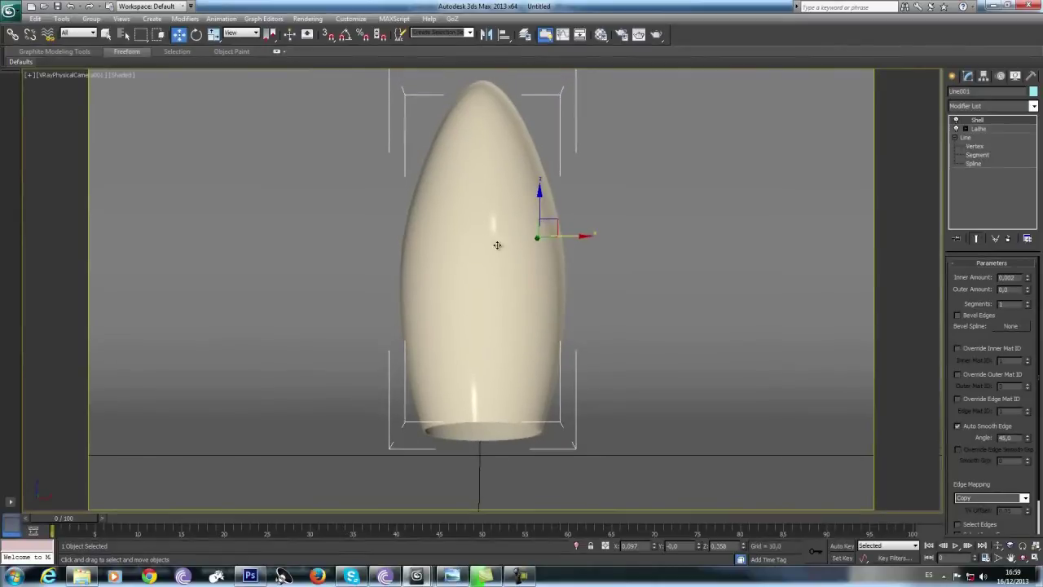
Step: Lower the lamp in an orthographic side view so its base sits on the floor, and return to the camera view
key(l)
scroll(473, 295, up, 5)
scroll(522, 332, down, 2)
scroll(521, 332, down, 2)
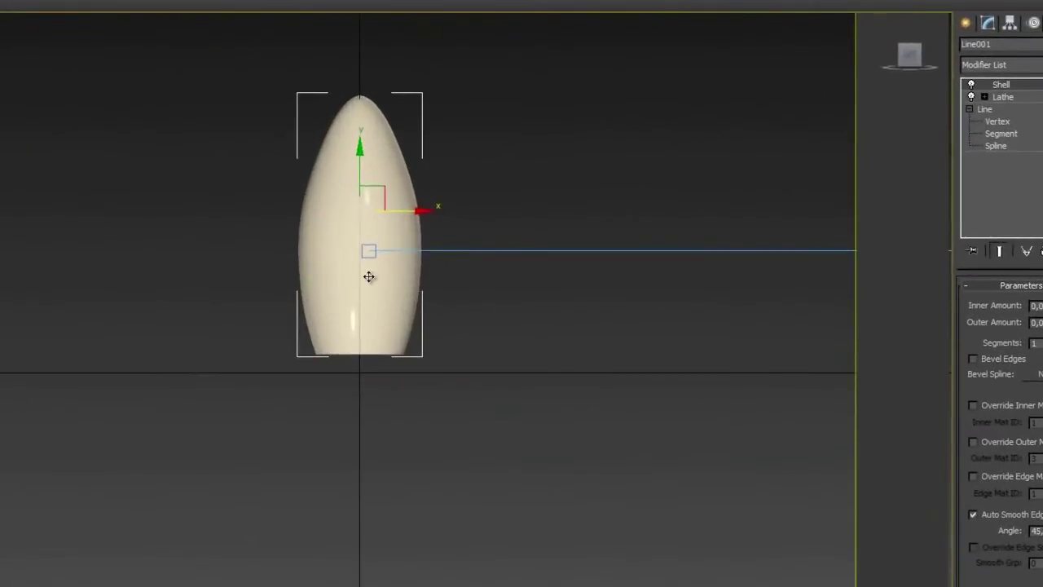
key(p)
drag(366, 172, 362, 180)
key(l)
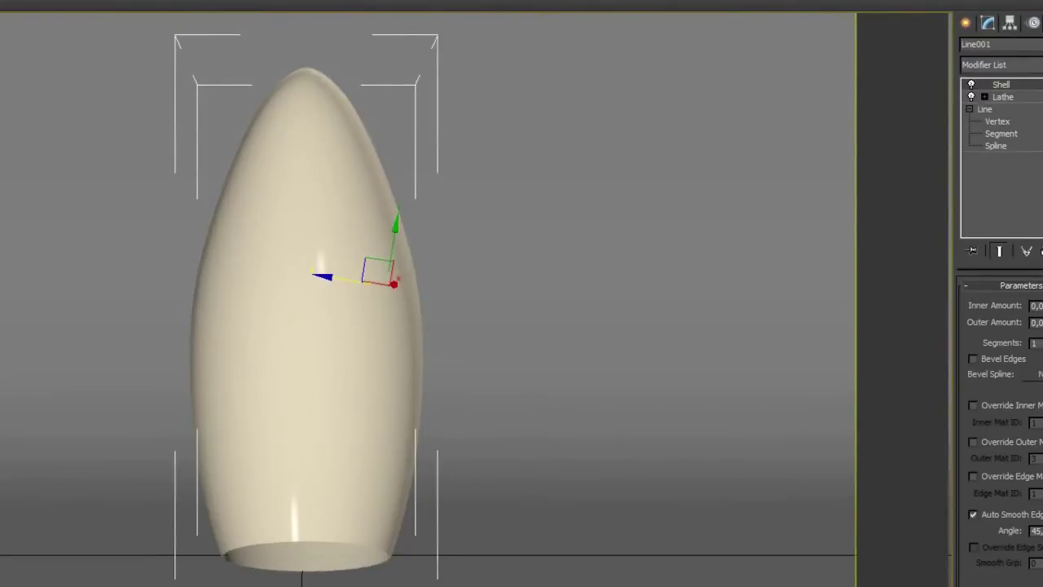
Step: Render the glass lamp from the camera and check the scene's environment background settings
key(shift+q)
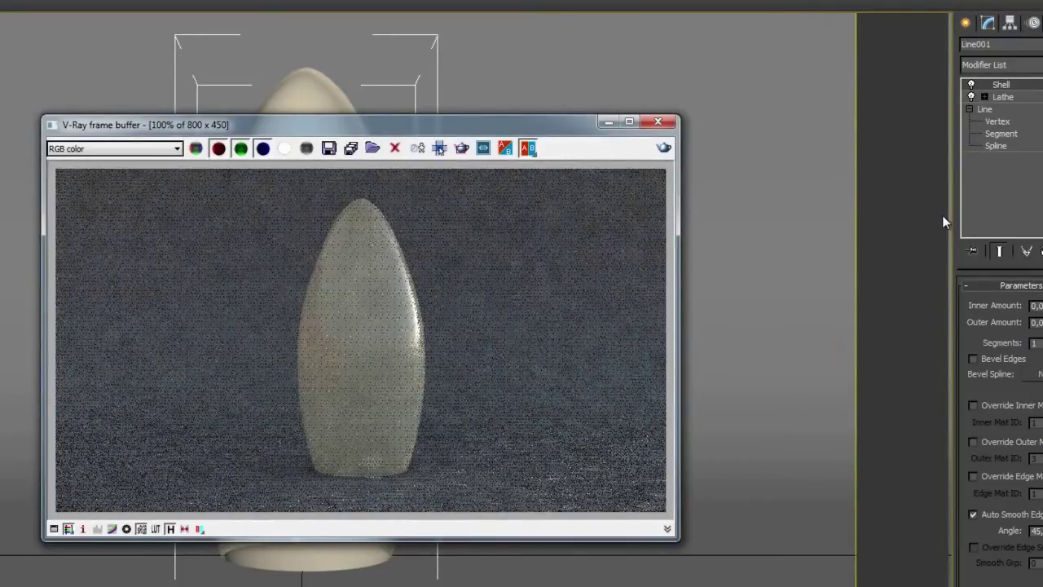
key(shift+q)
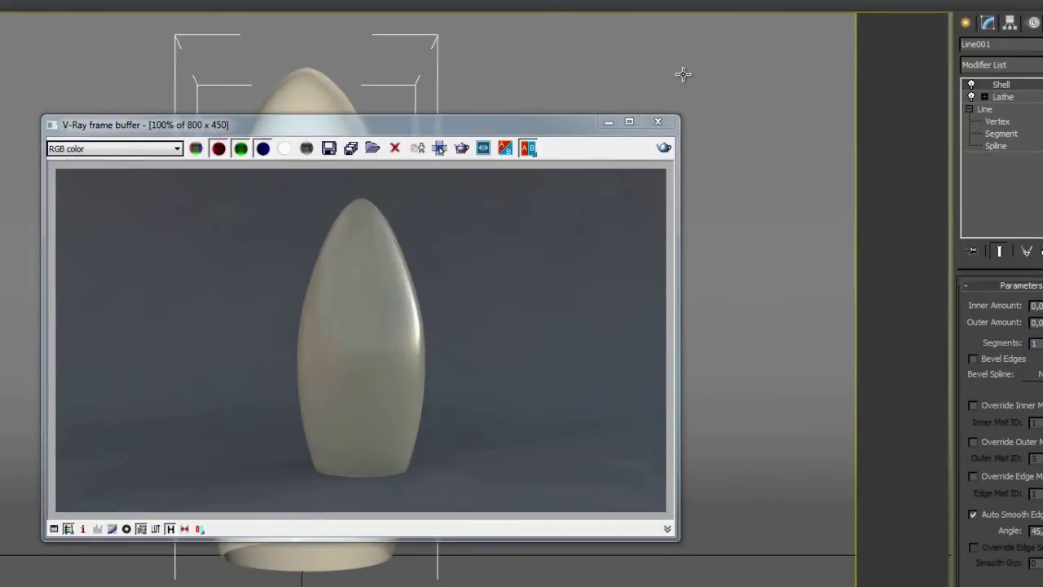
key(8)
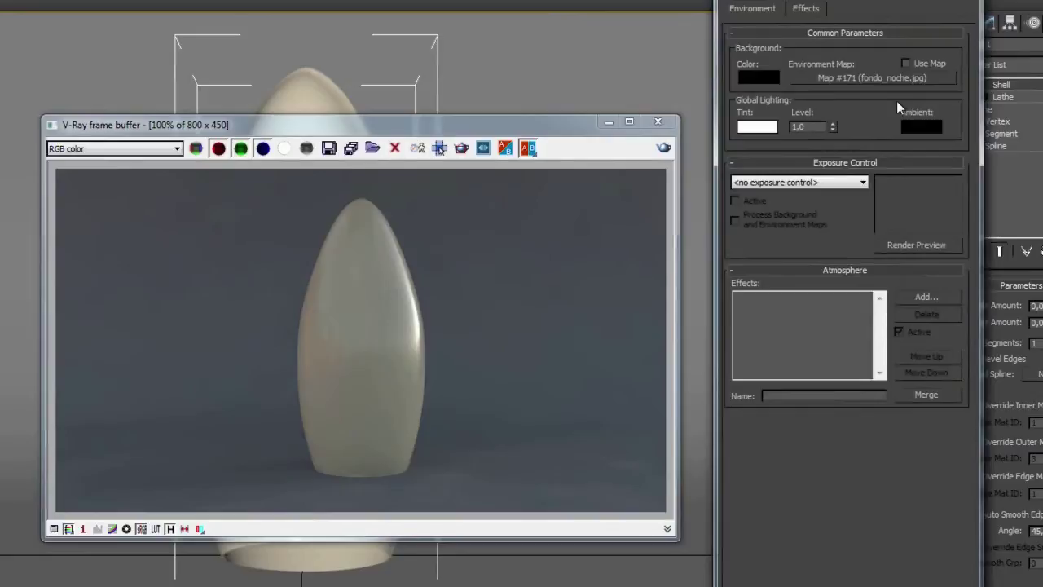
key(8)
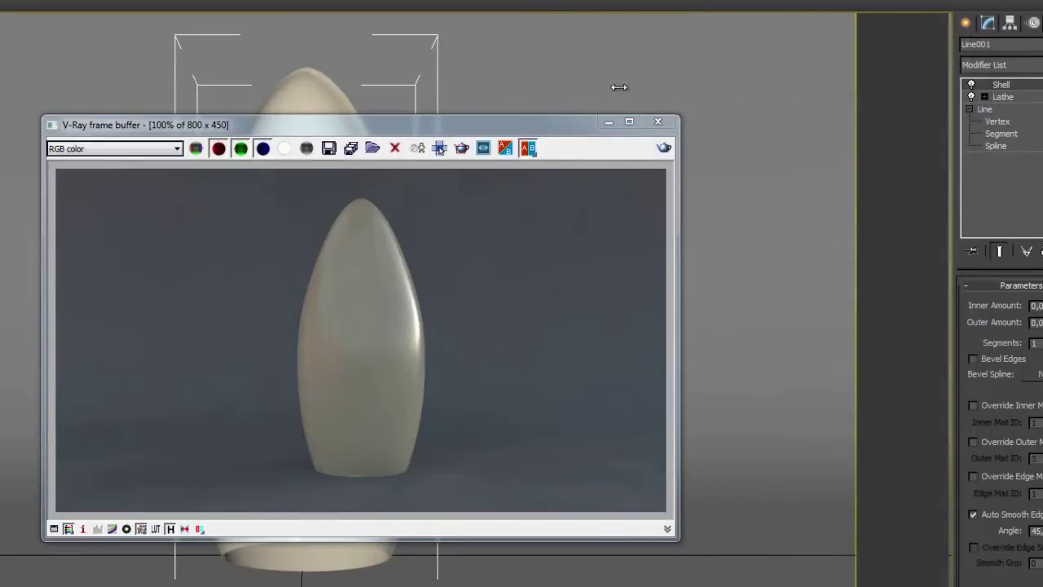
Step: Turn off the GI, reflection and refraction environment overrides in the V-Ray render settings and render the lamp again
key(F10)
click(566, 119)
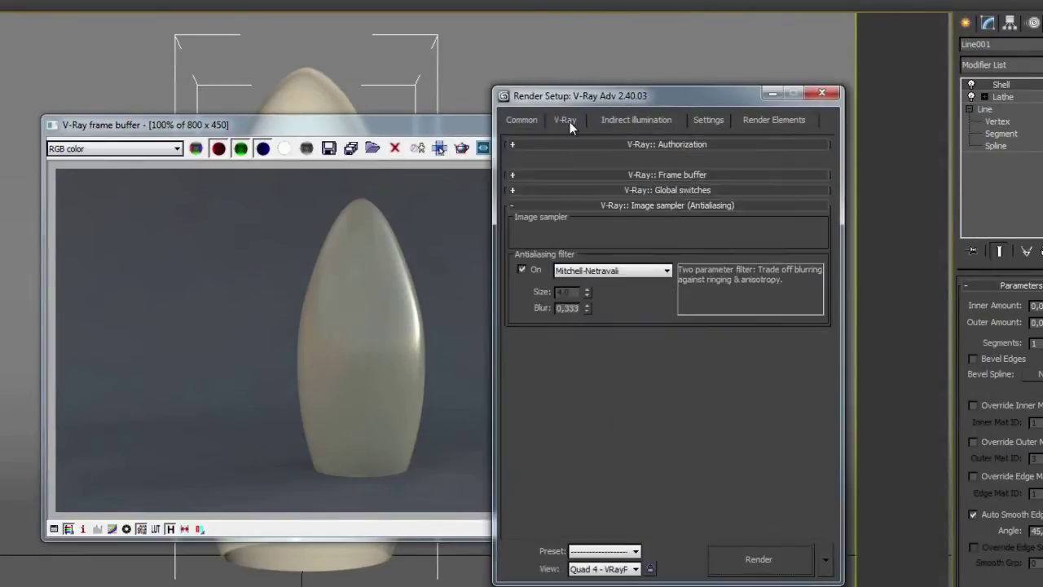
click(681, 354)
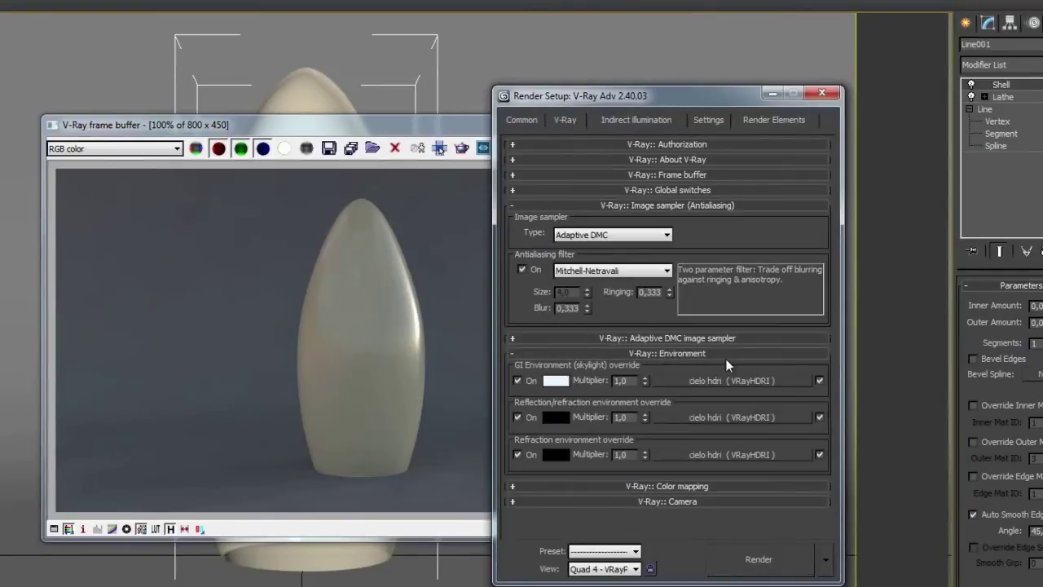
drag(709, 96, 866, 11)
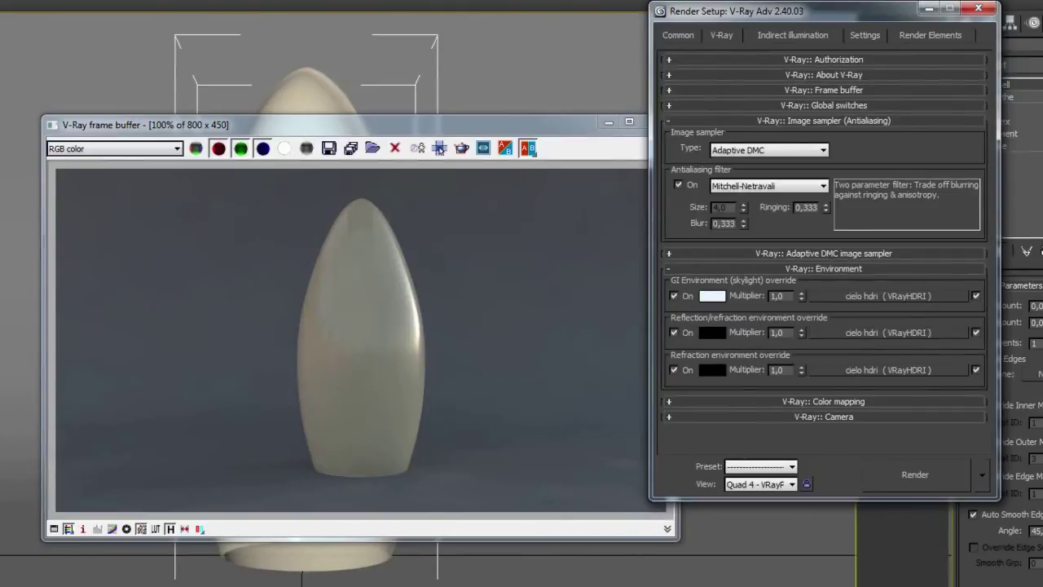
click(439, 148)
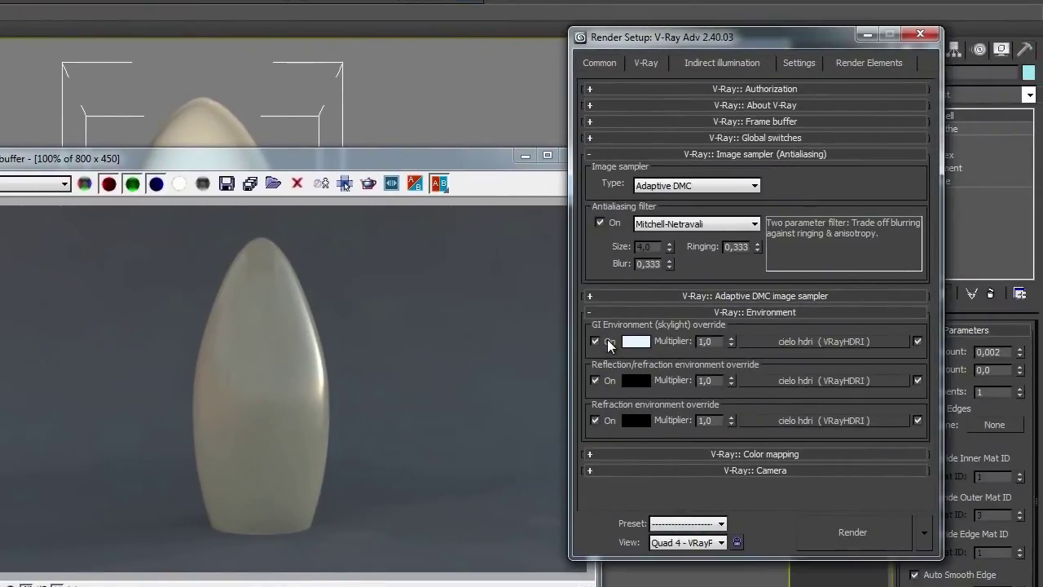
click(609, 346)
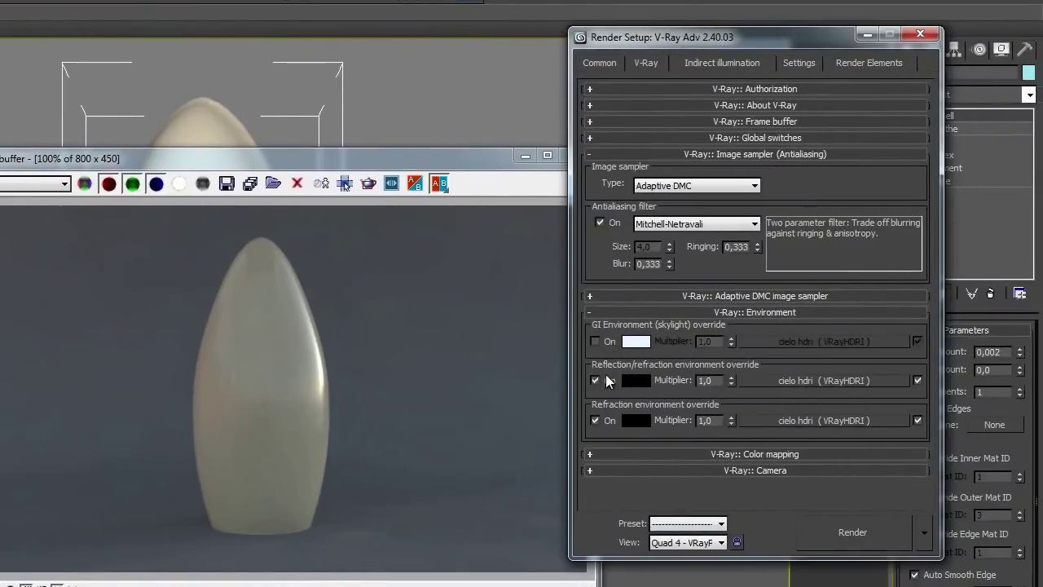
click(610, 381)
click(406, 171)
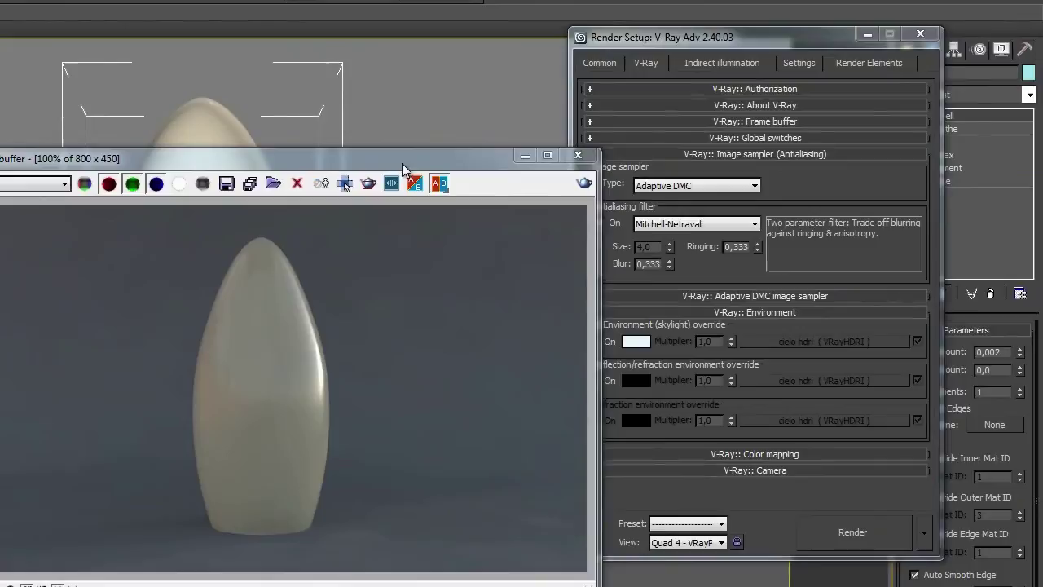
click(585, 186)
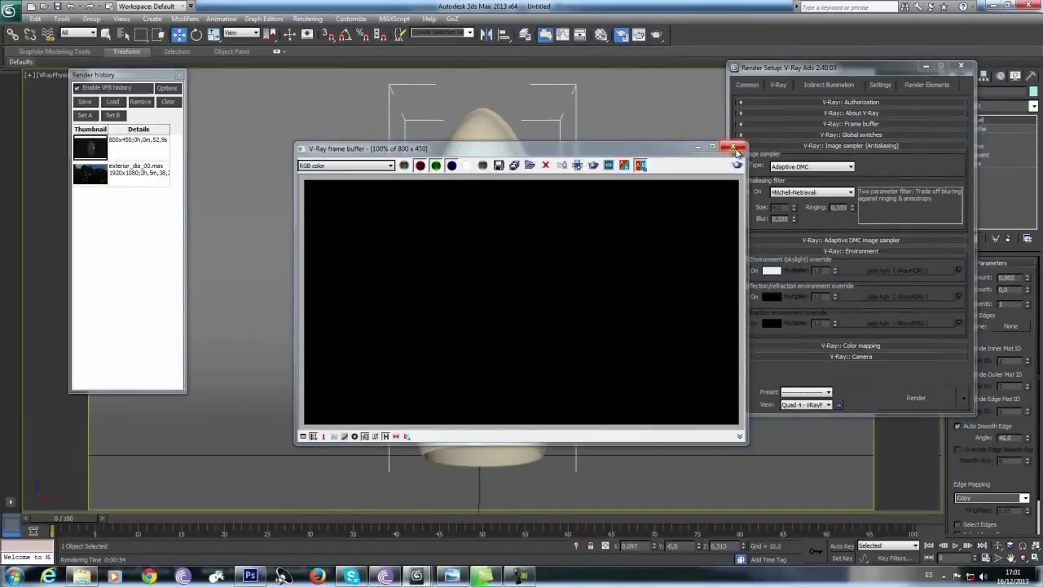
Step: Close the render windows and show the lamp centred in a wireframe top view
click(733, 148)
key(F10)
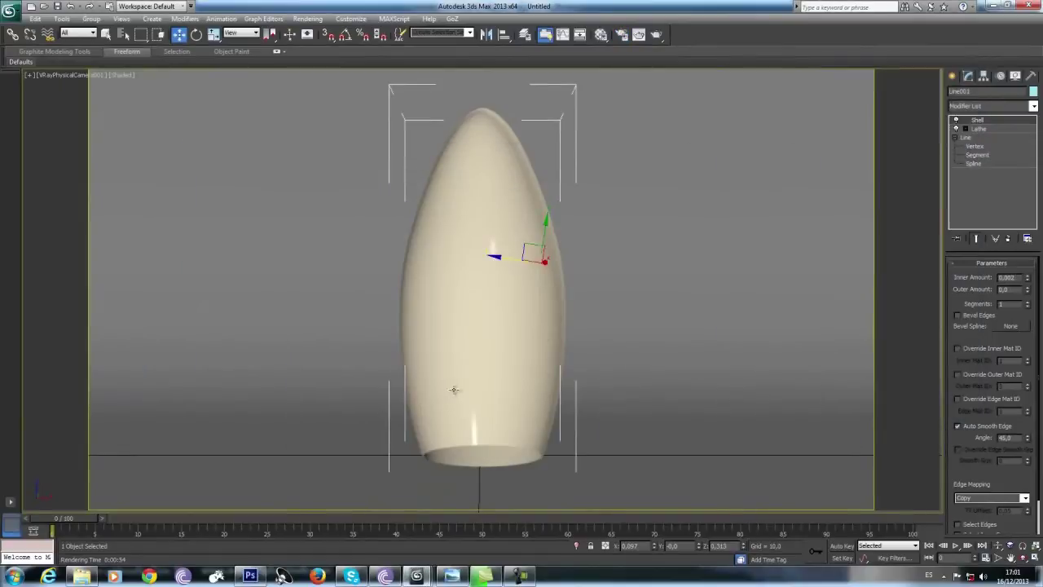
key(t)
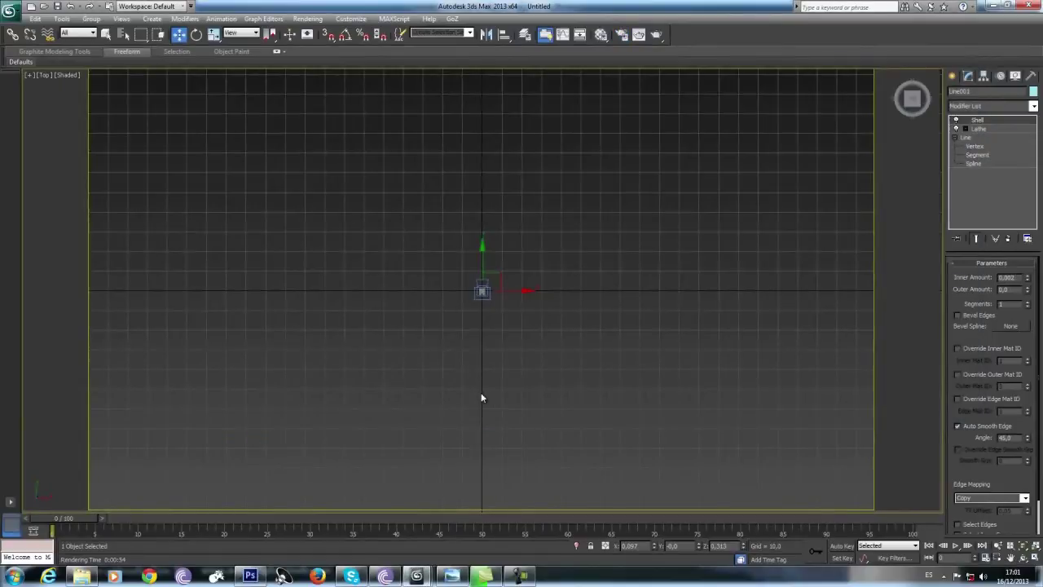
key(shift+z)
key(F3)
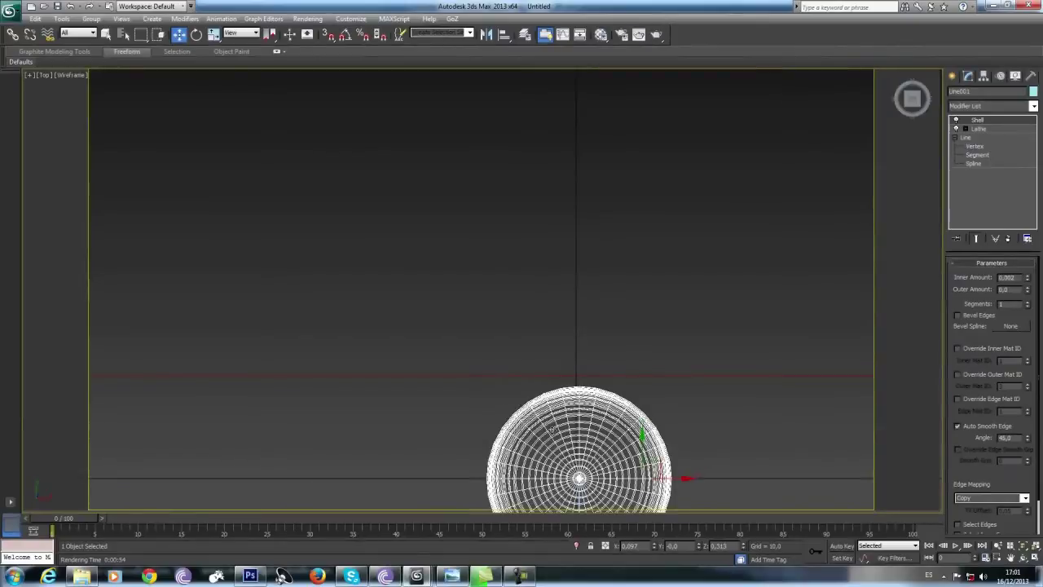
middle_drag(551, 429, 484, 243)
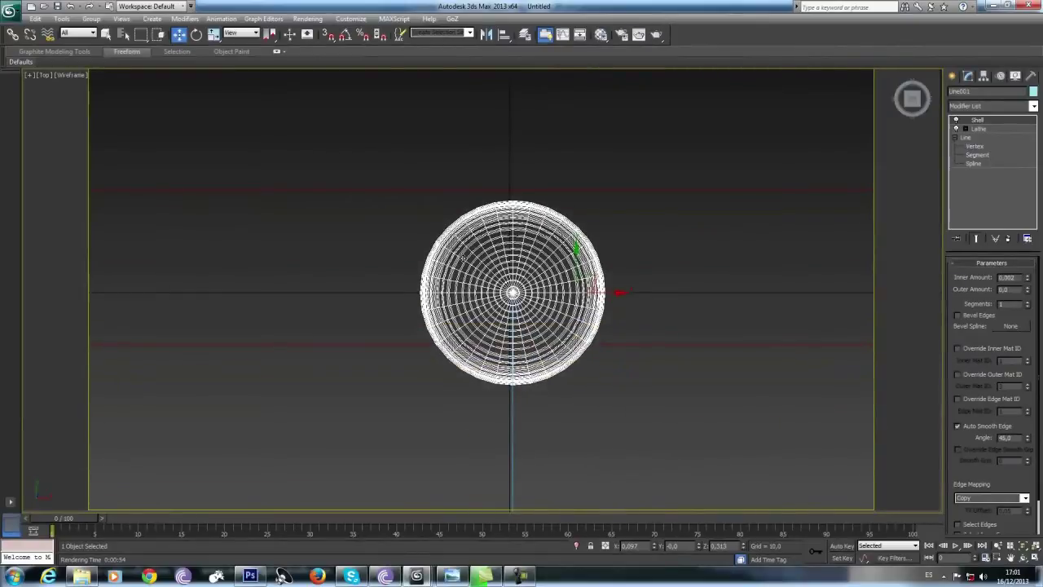
scroll(476, 278, down, 3)
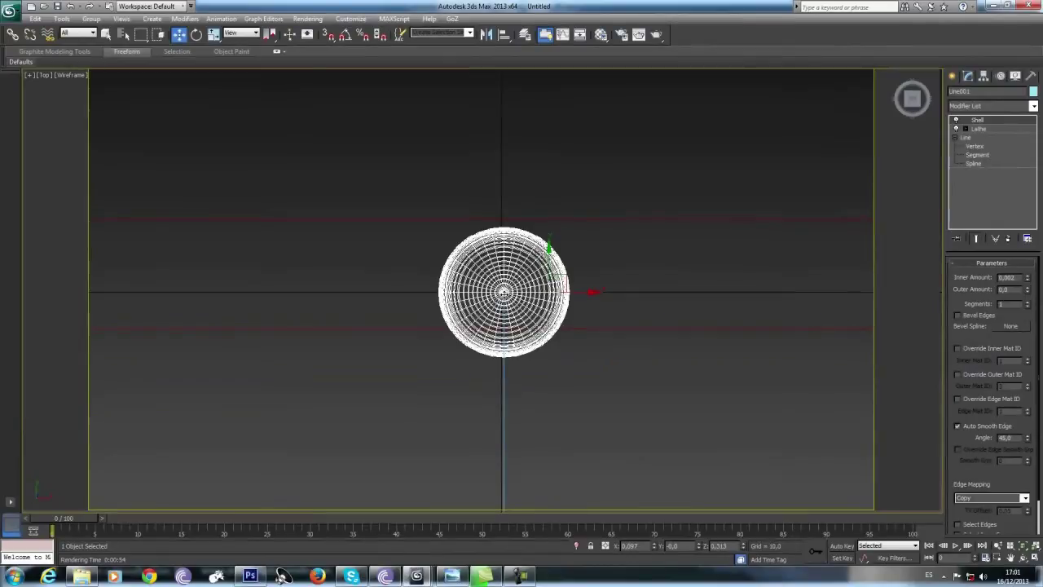
Step: Switch to the exterior_nocturno_00.max scene, select a garden floor lamp, and hide the arboles layer in a front view
mouse_move(417, 575)
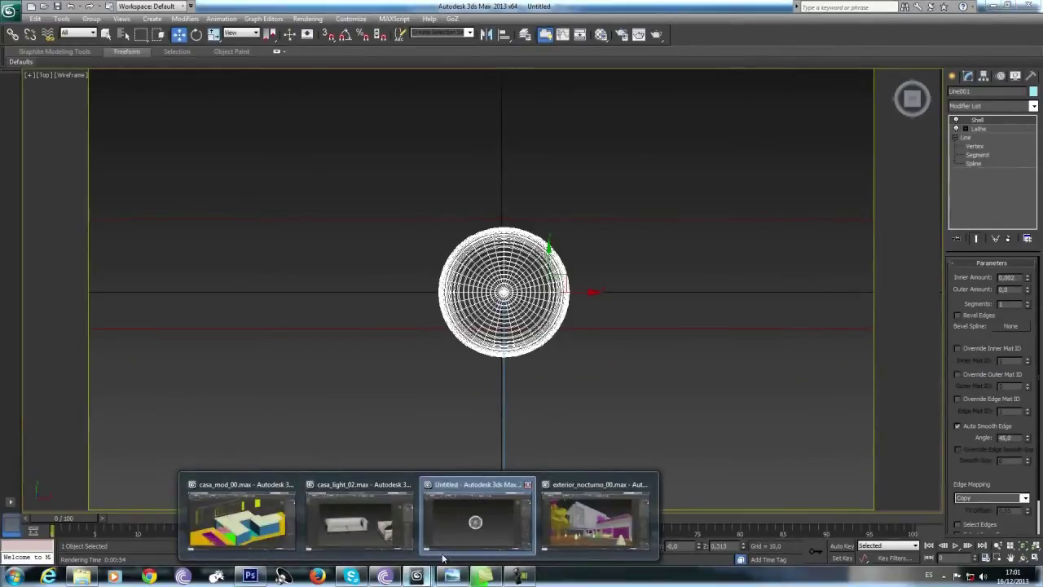
click(595, 517)
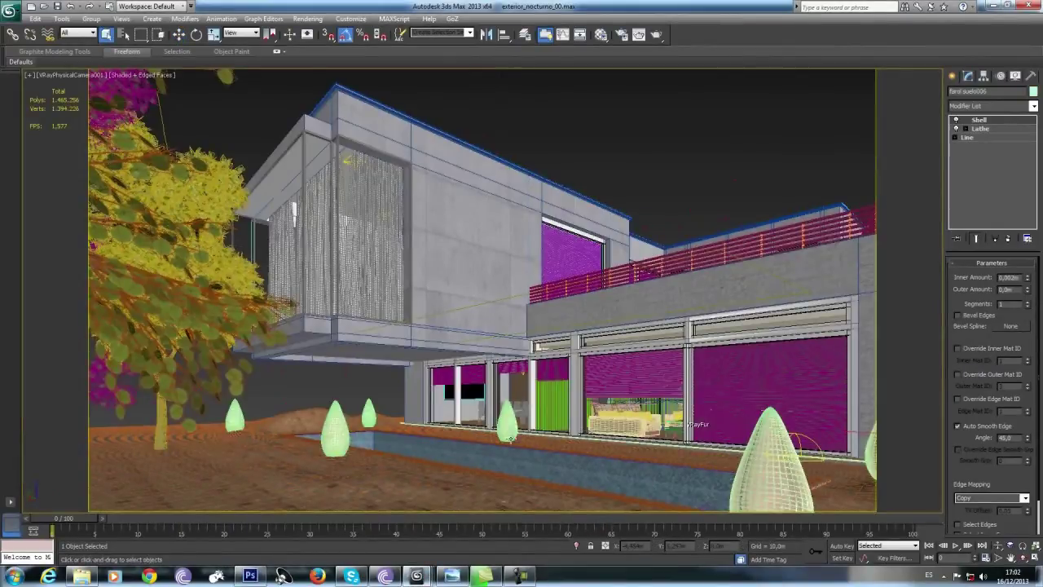
click(377, 456)
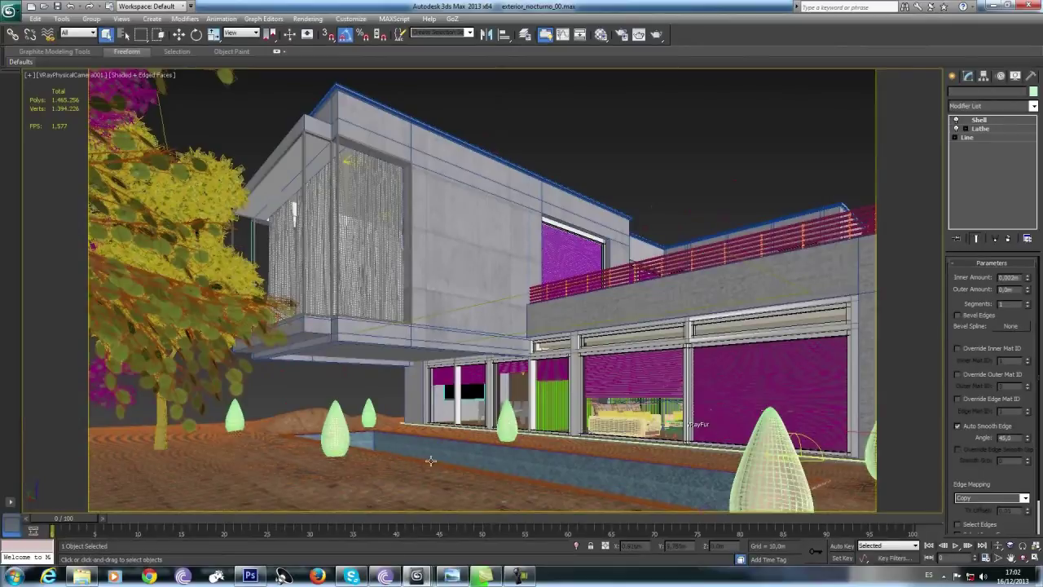
key(f)
key(alt+q)
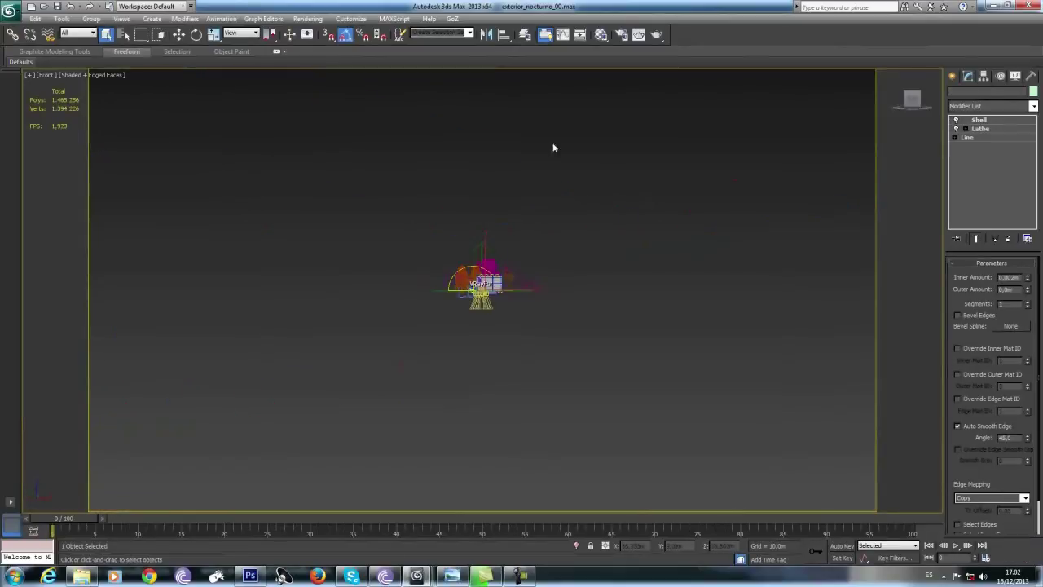
click(525, 35)
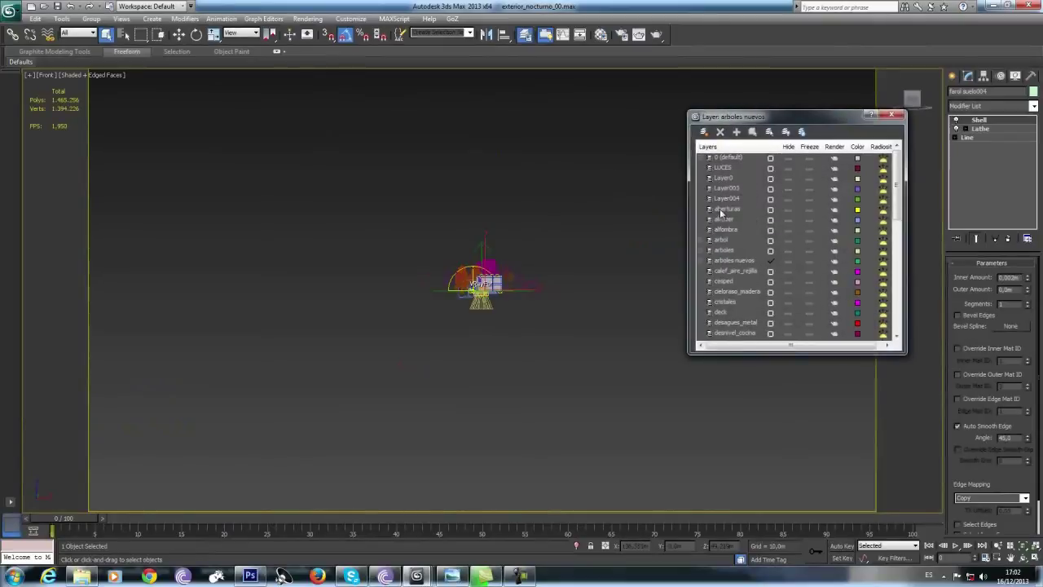
click(788, 252)
Step: Examine the V-Ray light at the base of a finished floor lamp, including its position and parameters, in wireframe
scroll(470, 310, up, 6)
scroll(471, 299, up, 8)
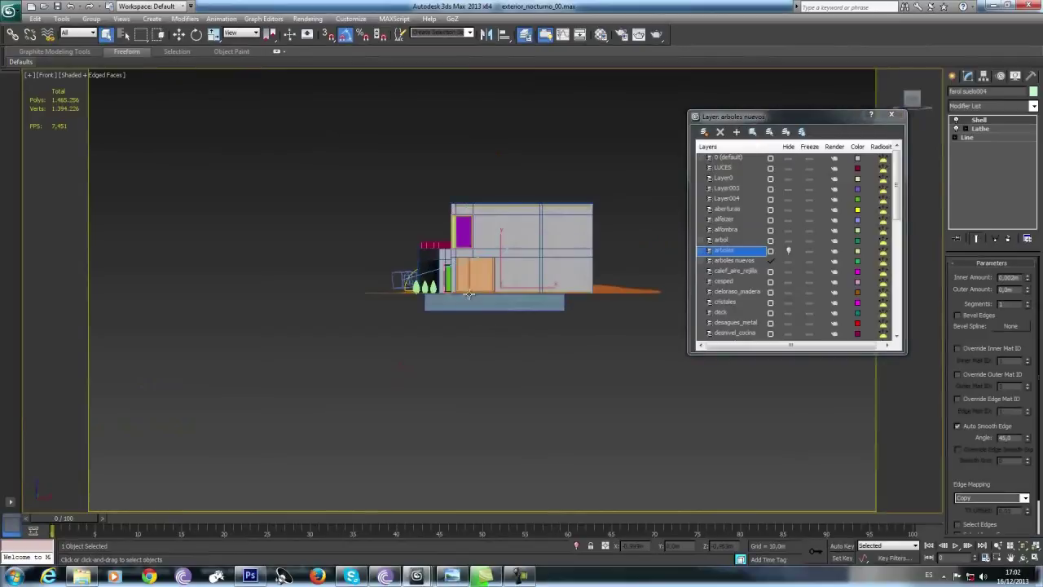
scroll(338, 290, up, 3)
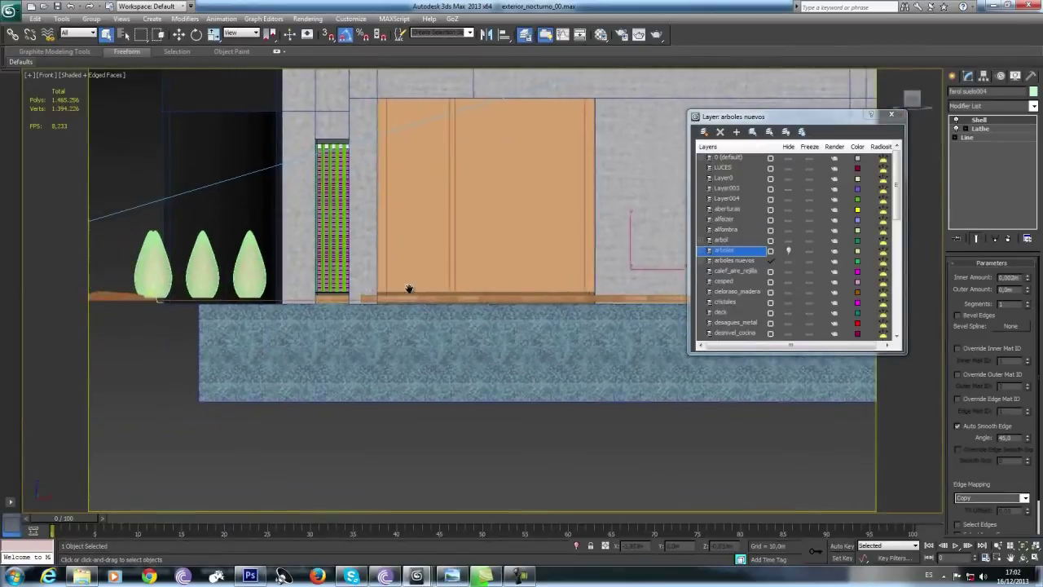
middle_drag(411, 291, 701, 293)
scroll(457, 296, up, 12)
scroll(383, 336, up, 5)
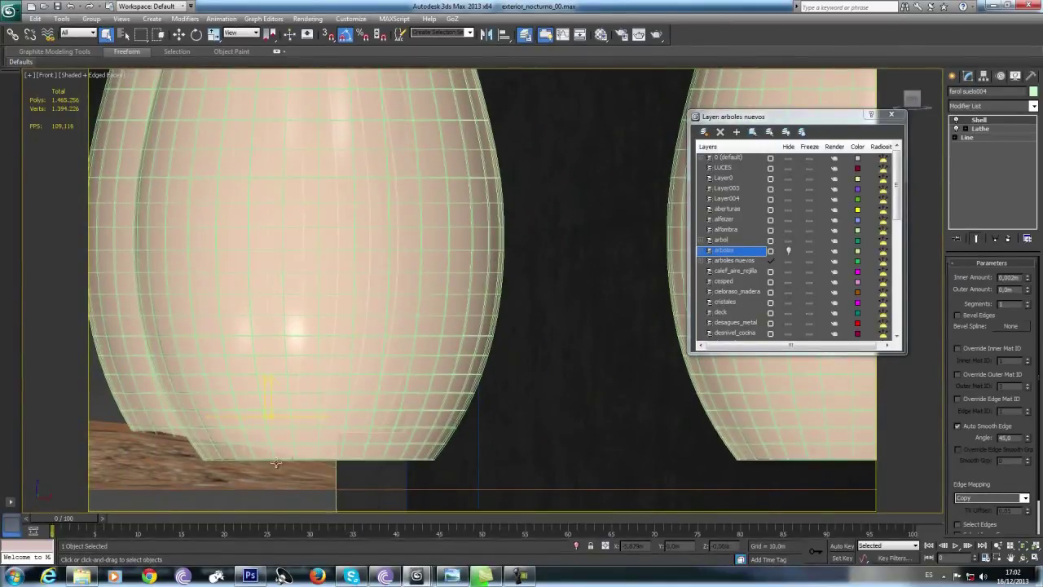
key(F3)
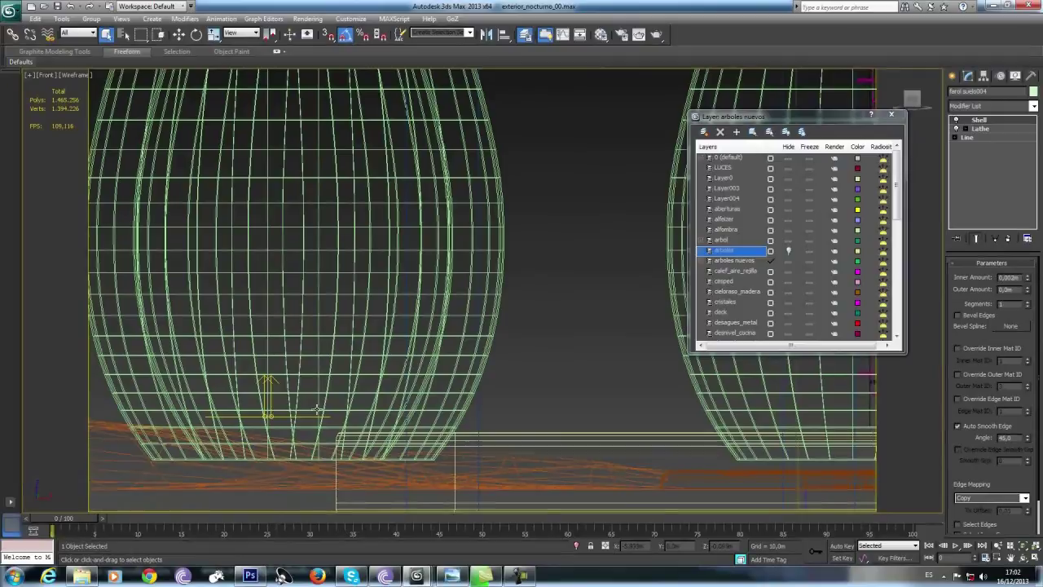
click(278, 433)
middle_drag(349, 398, 407, 411)
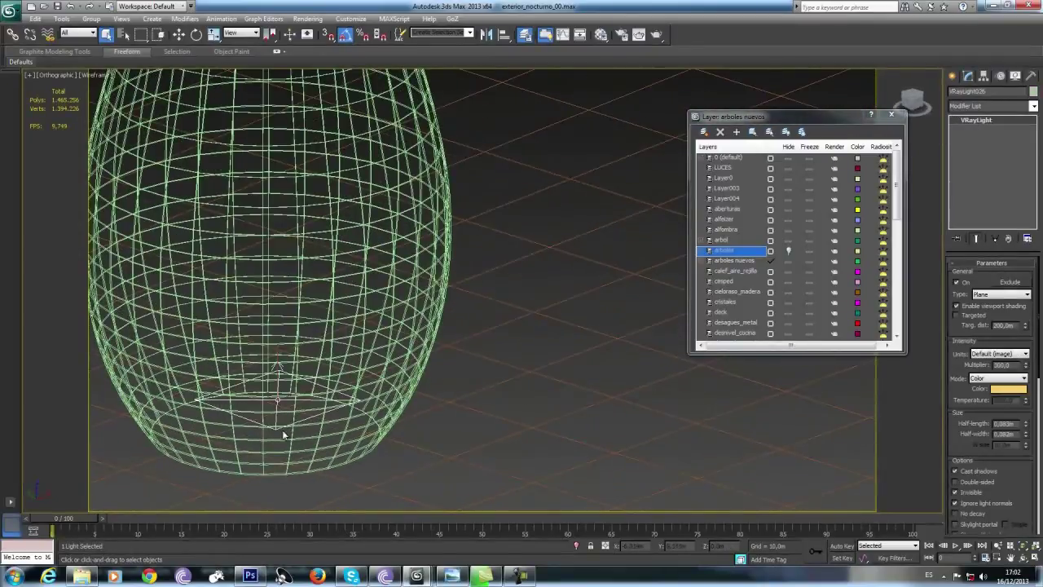
click(892, 116)
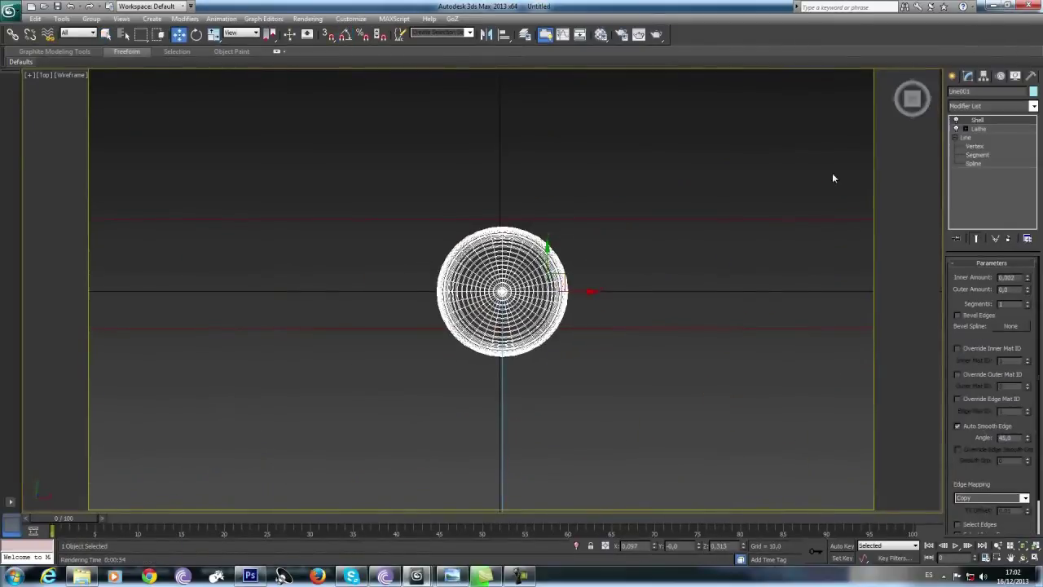
Step: In the Untitled scene, draw a plane VRayLight of about 0.043 by 0.044 half-size centred on the lamp in top view
click(952, 75)
click(982, 94)
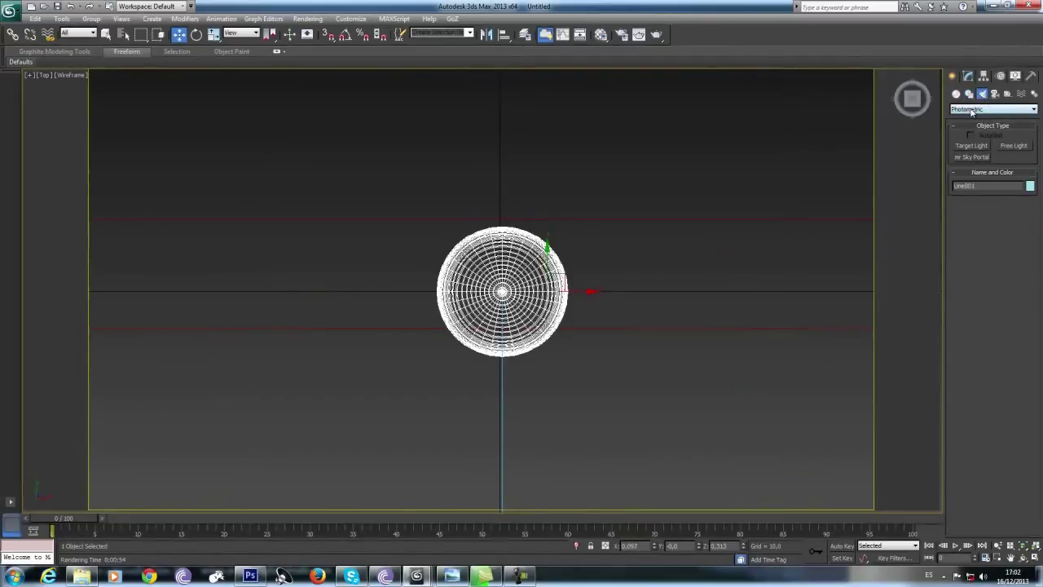
click(974, 109)
click(966, 141)
click(974, 145)
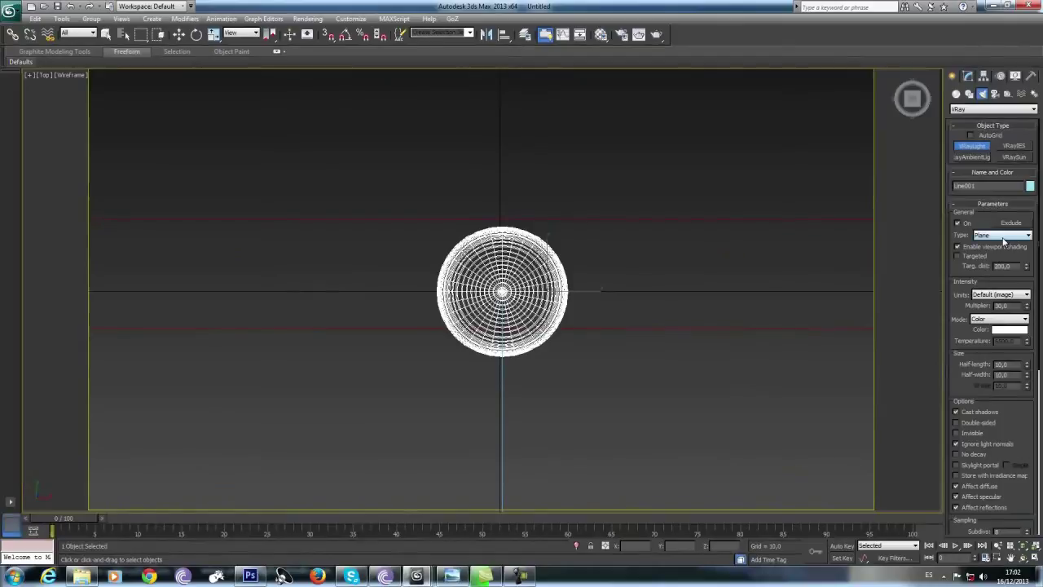
middle_drag(488, 319, 476, 287)
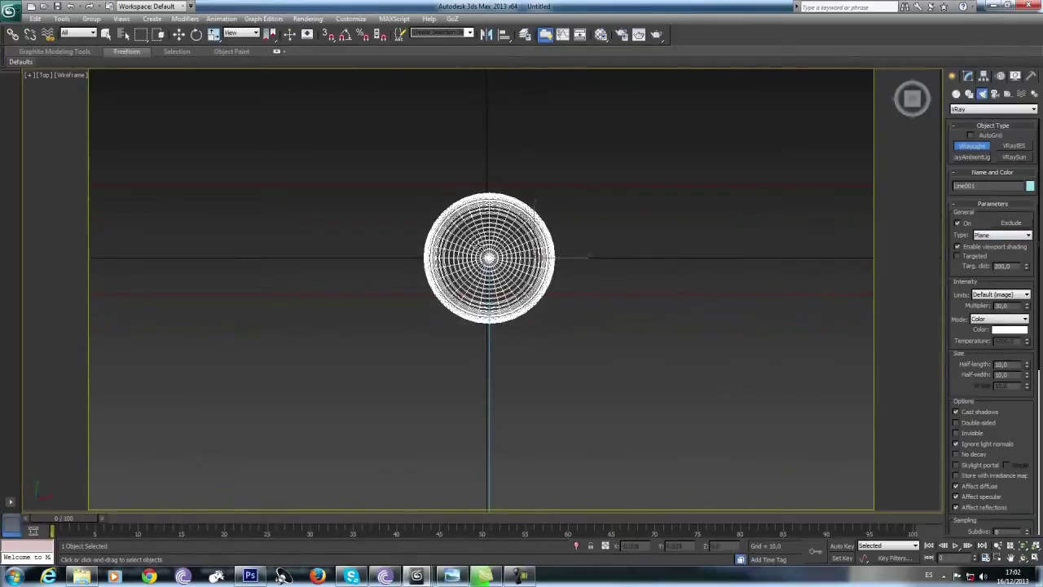
click(489, 257)
drag(504, 276, 513, 283)
right_click(525, 273)
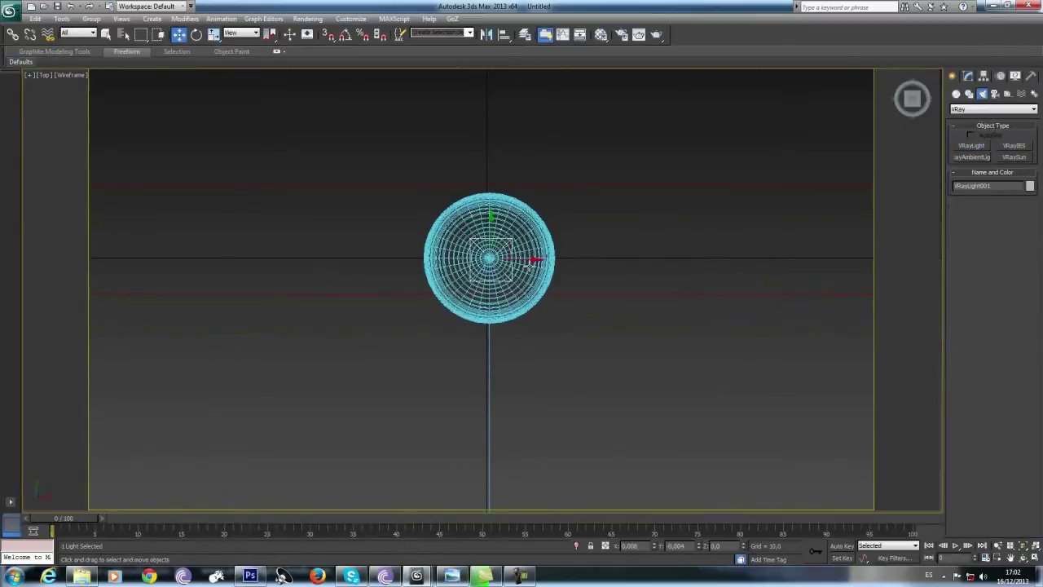
key(w)
drag(505, 249, 507, 250)
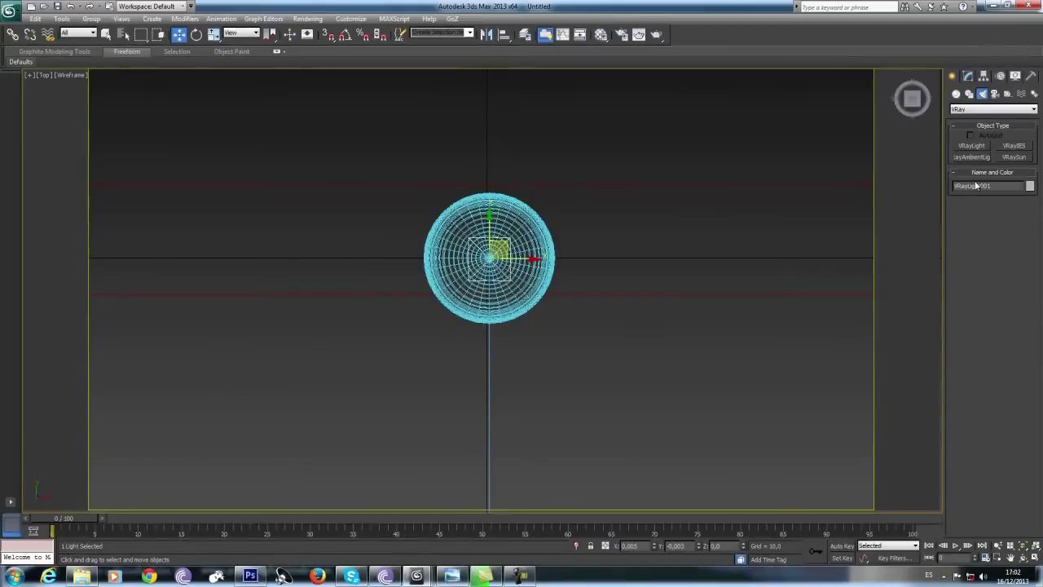
Step: Set the VRayLight's multiplier to 300 and its colour to a warm orange
click(968, 76)
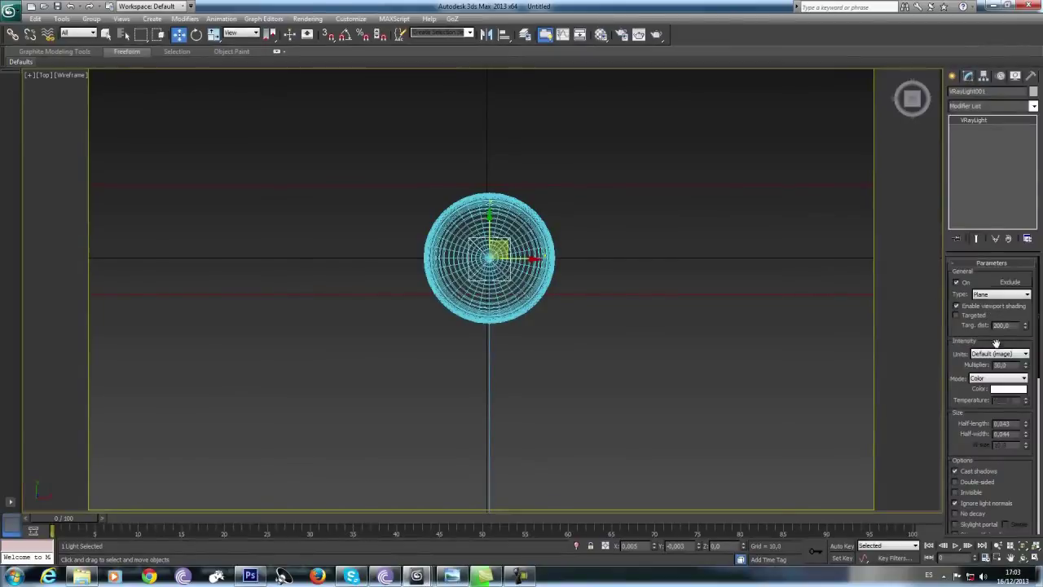
drag(959, 374, 959, 315)
key(Tab)
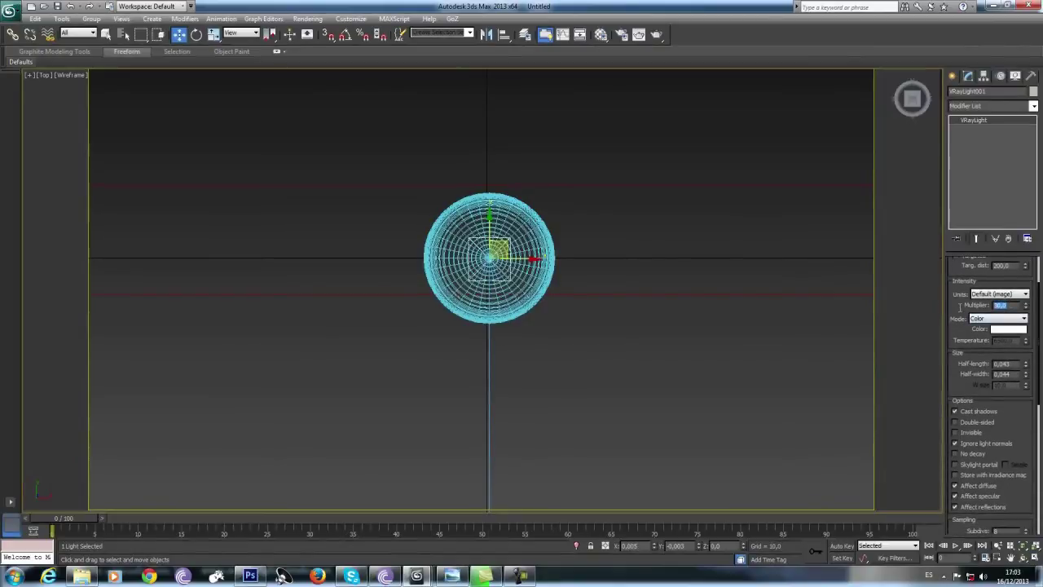
text(3)
click(1004, 330)
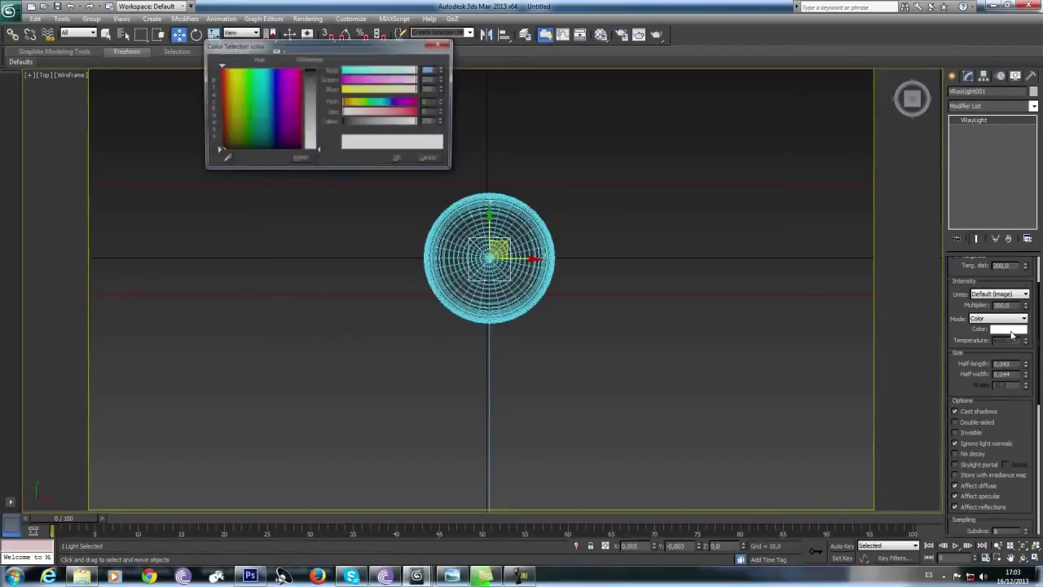
drag(228, 85, 225, 71)
click(305, 82)
click(399, 160)
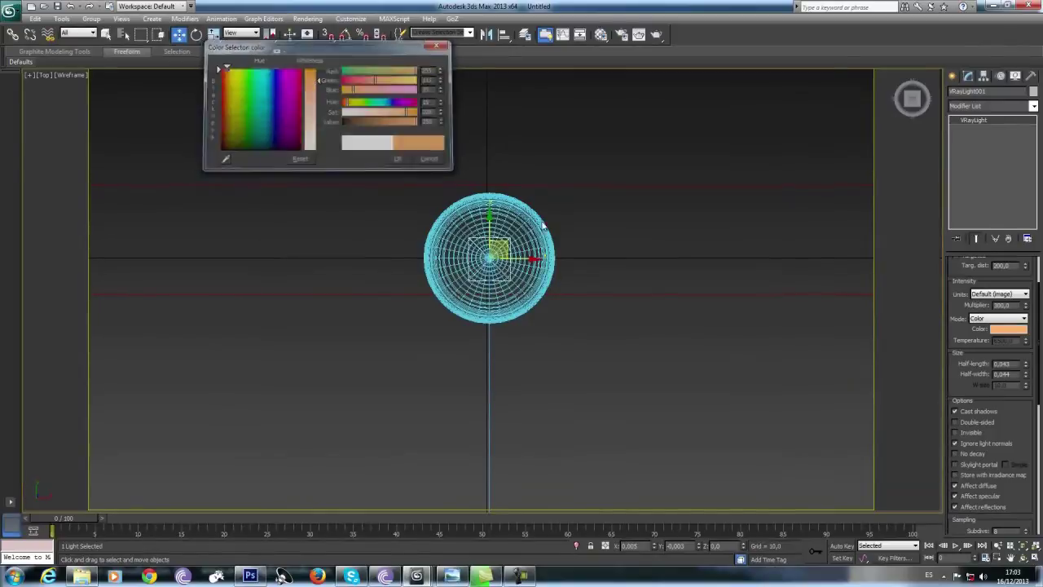
Step: Make the VRayLight invisible and change its shadow bias
scroll(1013, 379, down, 2)
scroll(1013, 379, down, 1)
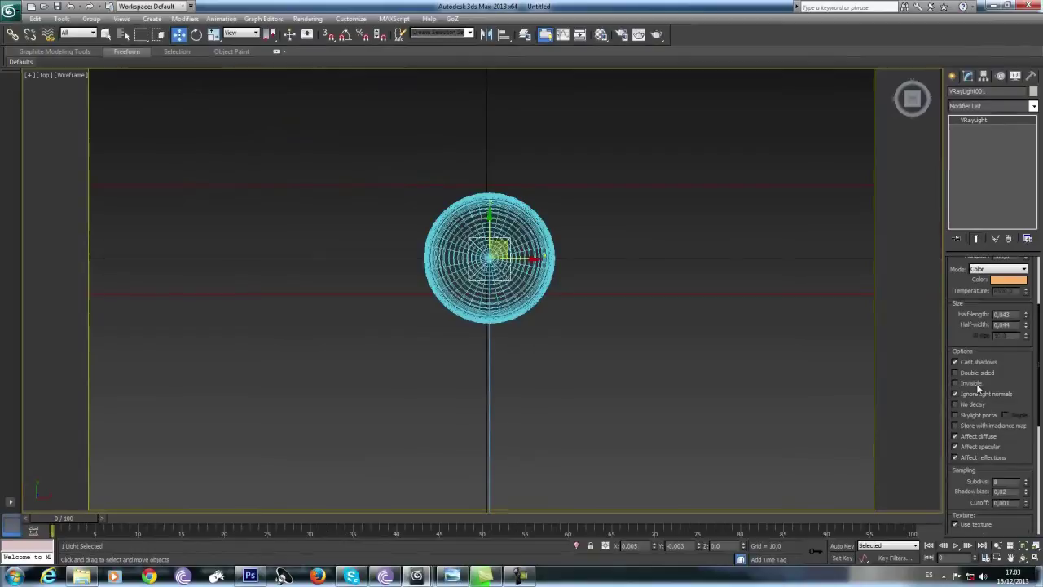
click(969, 385)
scroll(1015, 377, down, 3)
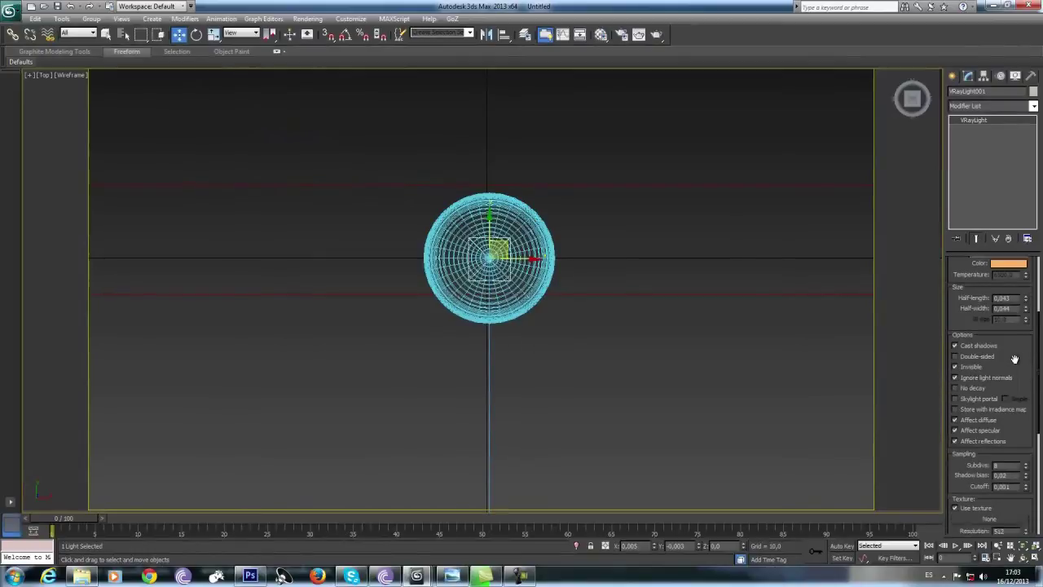
double_click(1004, 426)
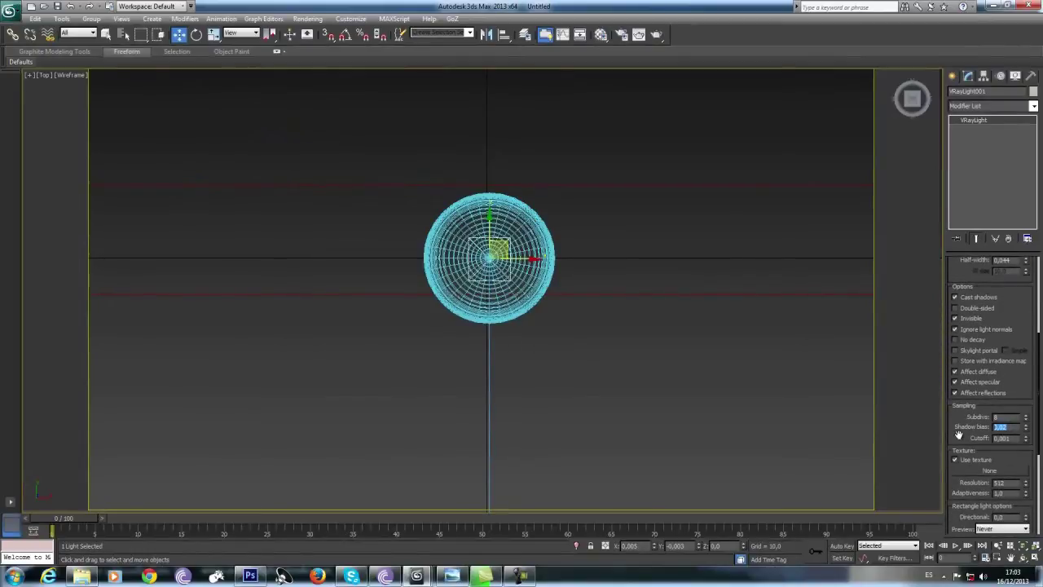
text(01)
Step: Return to the physical camera view and render the lamp lit by its base light
scroll(1003, 396, down, 5)
scroll(999, 396, up, 5)
drag(1000, 395, 1003, 531)
key(c)
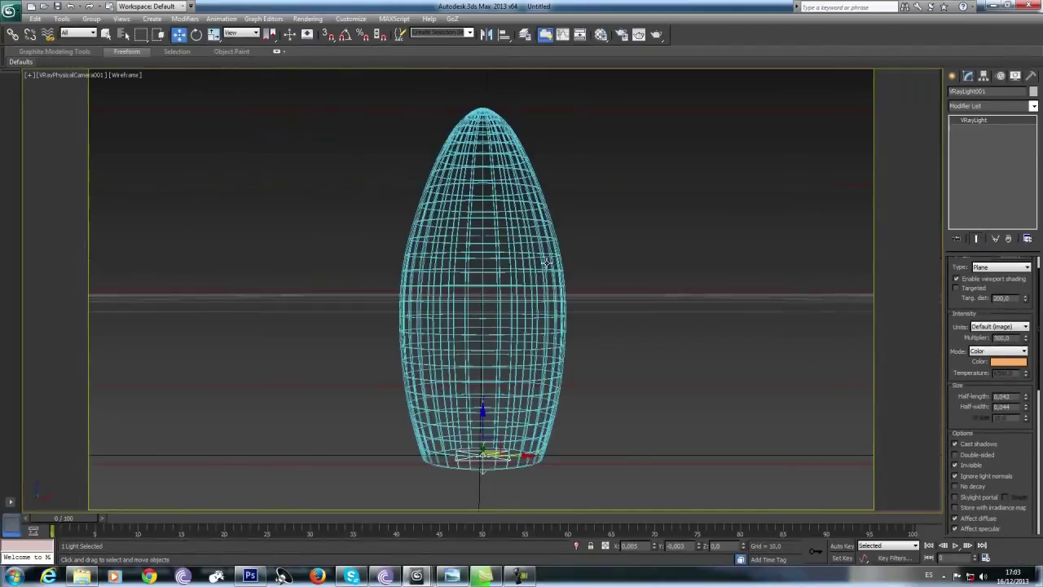
click(659, 34)
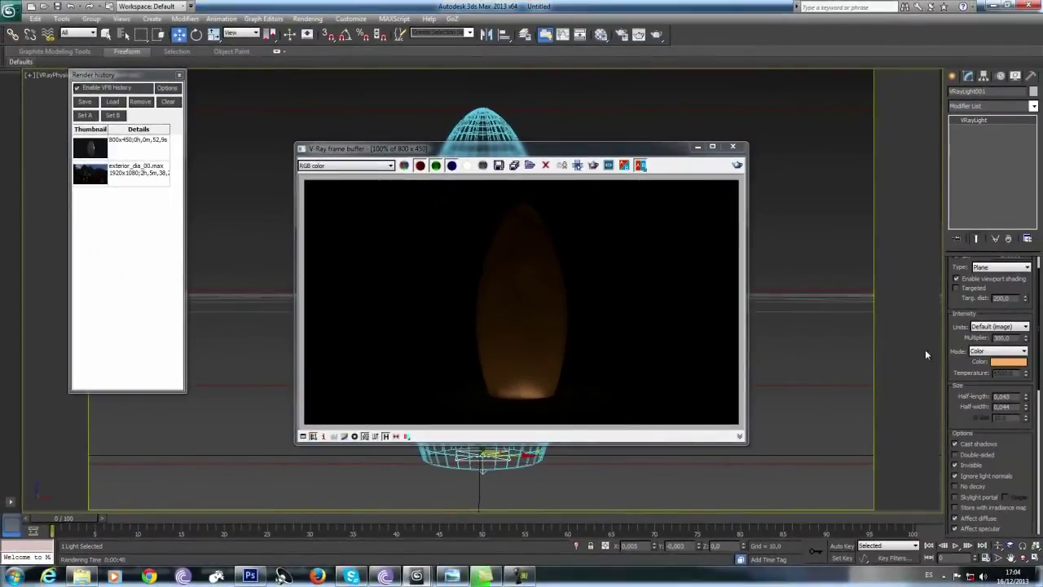
Step: Raise the VRayLight's multiplier to 600 and render the lamp again
double_click(1001, 338)
text(600)
key(Return)
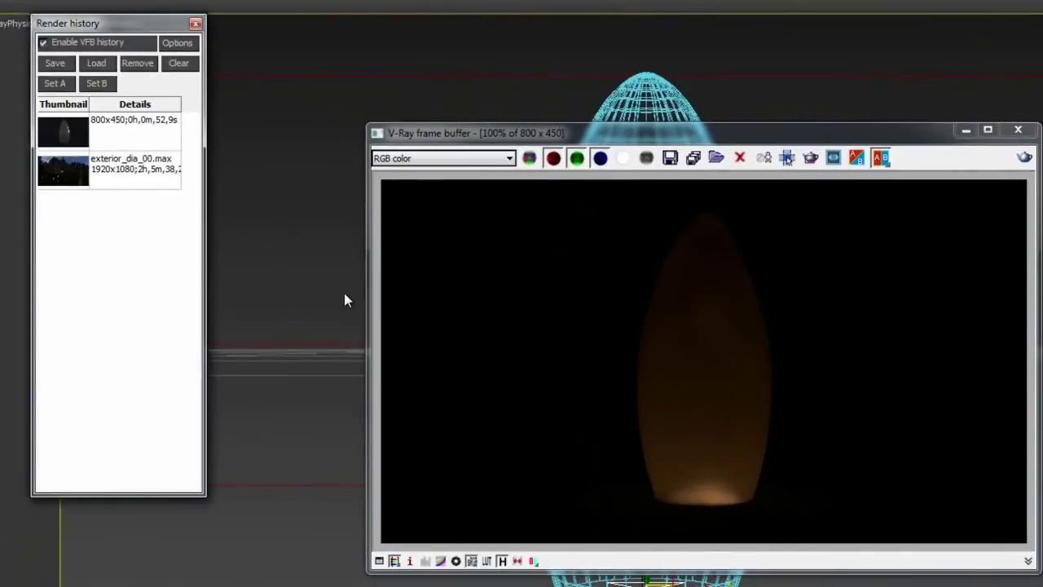
click(1026, 158)
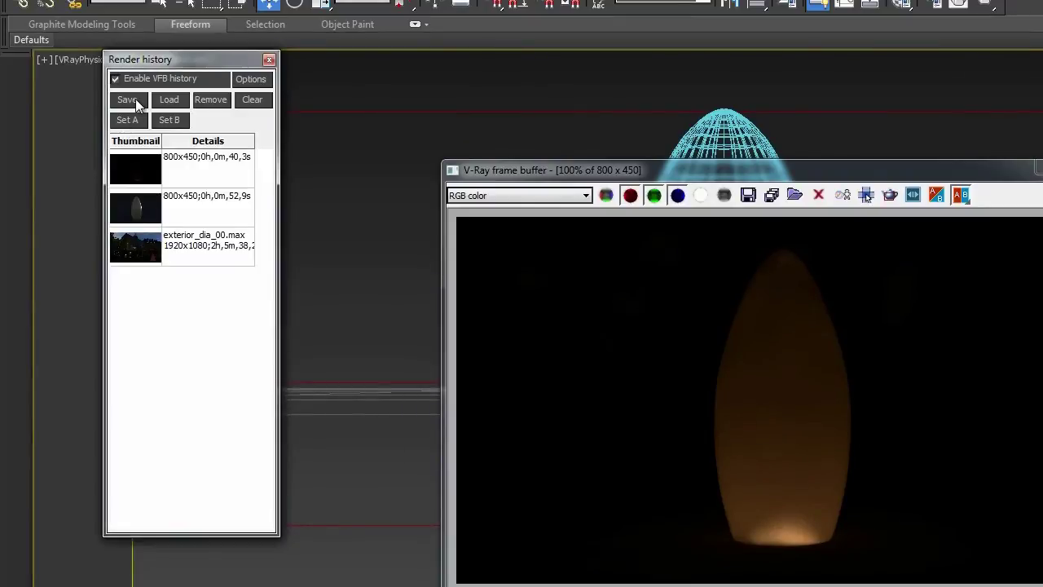
Step: Save the new render to the history and set the earlier daylight lamp render as image A for comparison
click(135, 99)
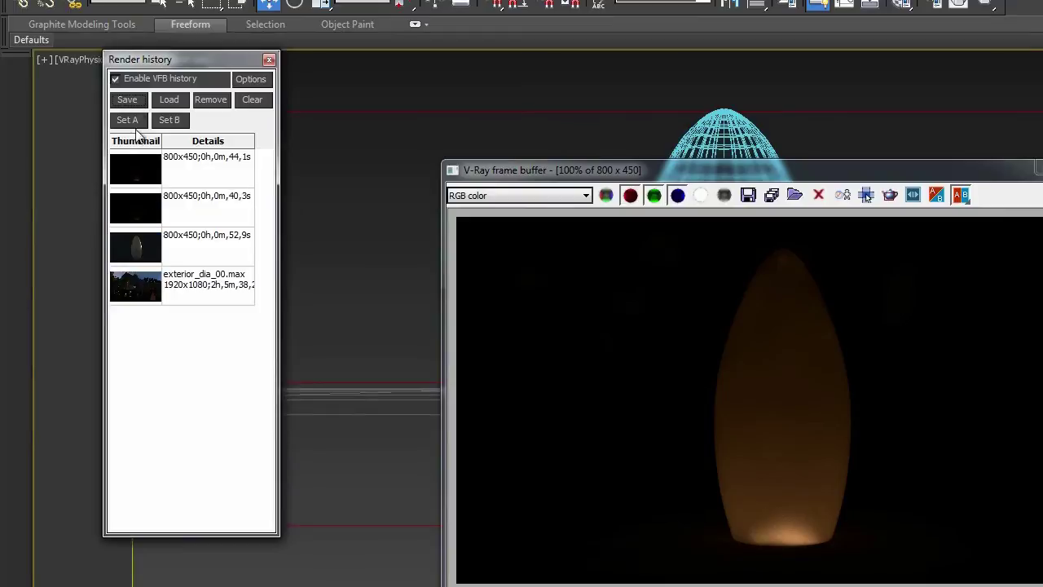
click(146, 253)
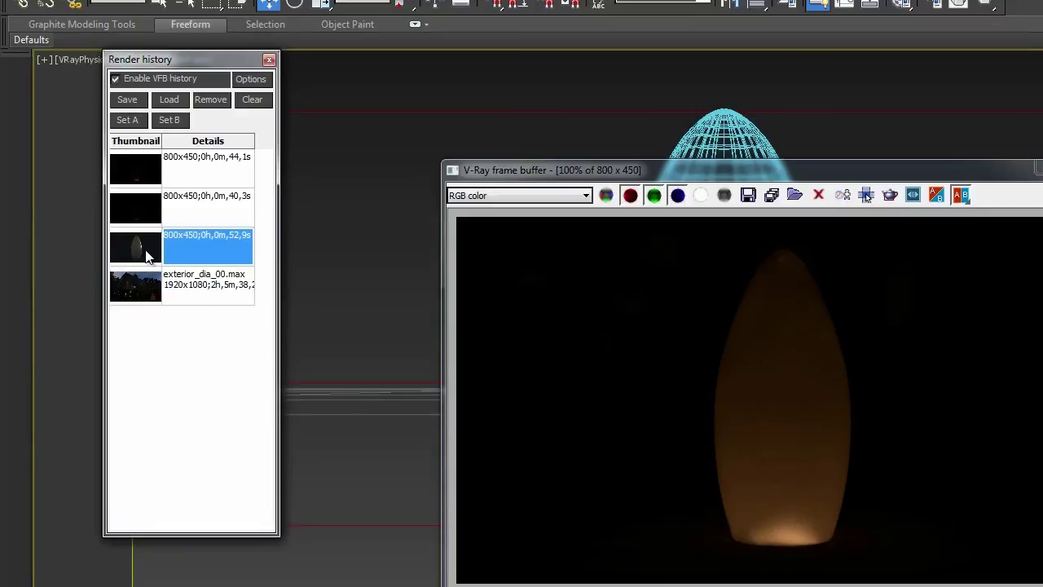
click(128, 120)
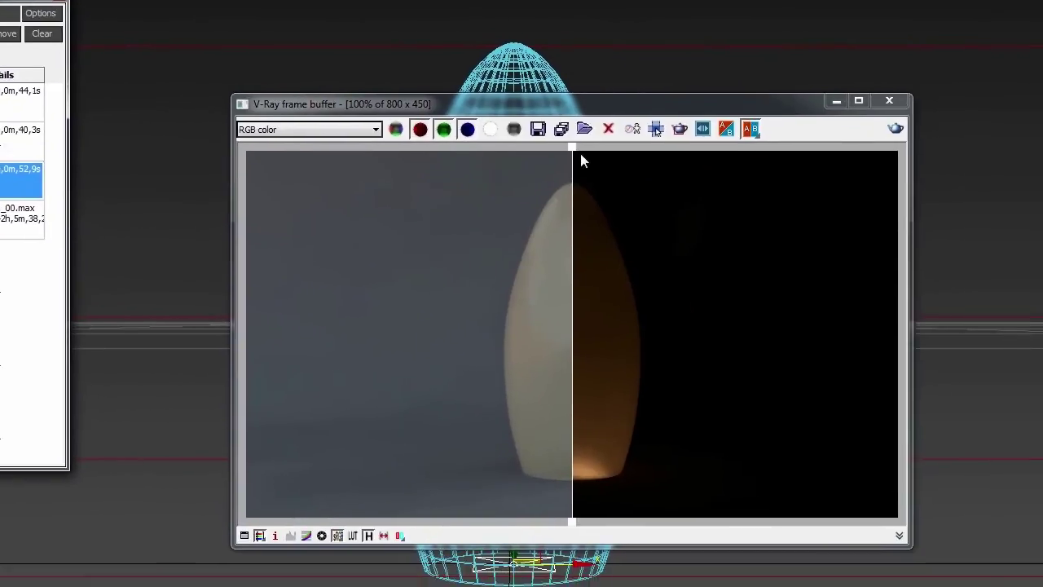
Step: Compare the brighter night render of the lamp with the daylight render and with the previous night render, and close the frame buffer
drag(783, 218, 799, 218)
drag(524, 141, 445, 221)
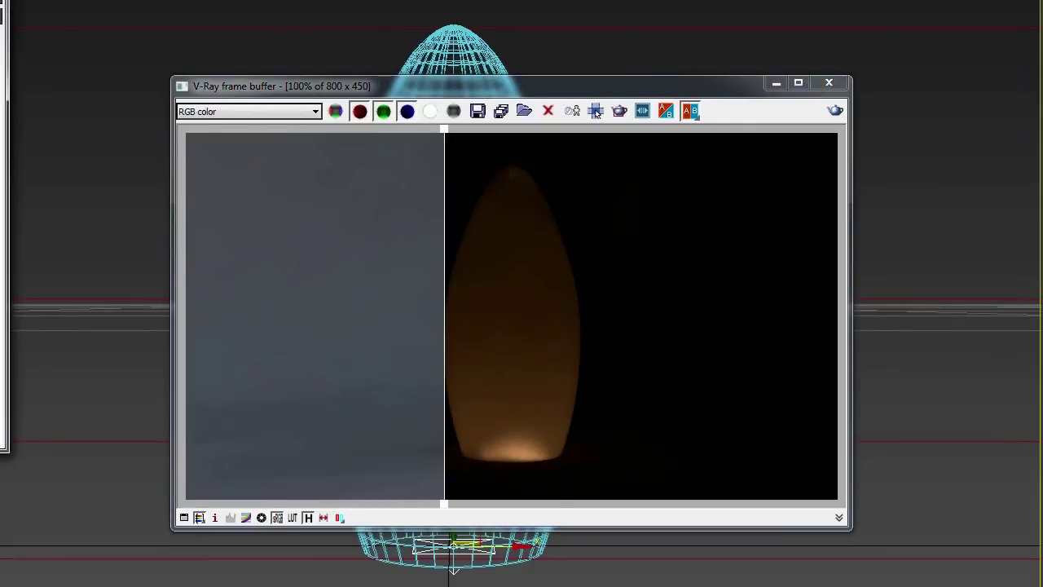
click(596, 112)
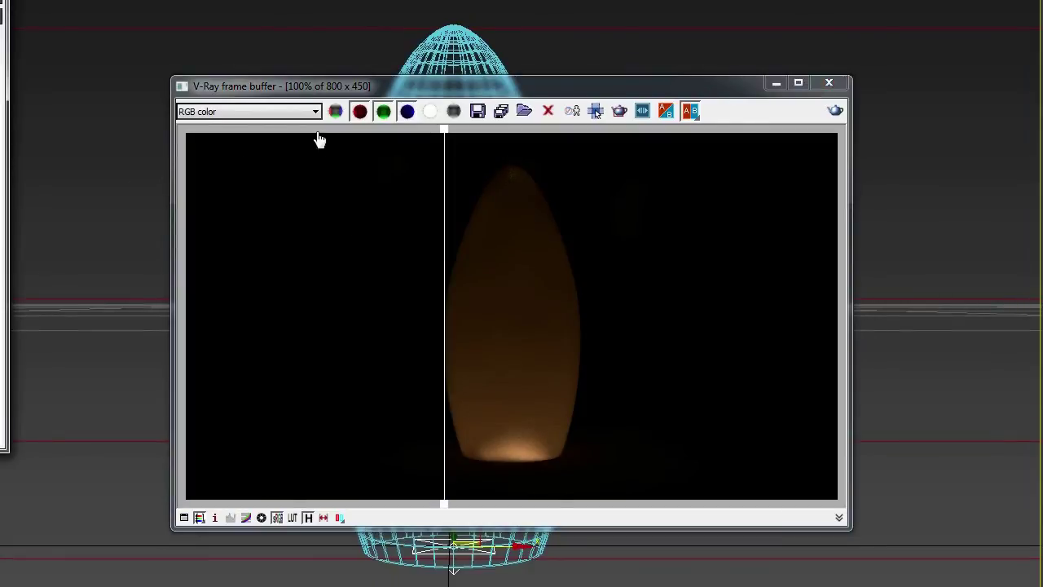
drag(445, 140, 476, 212)
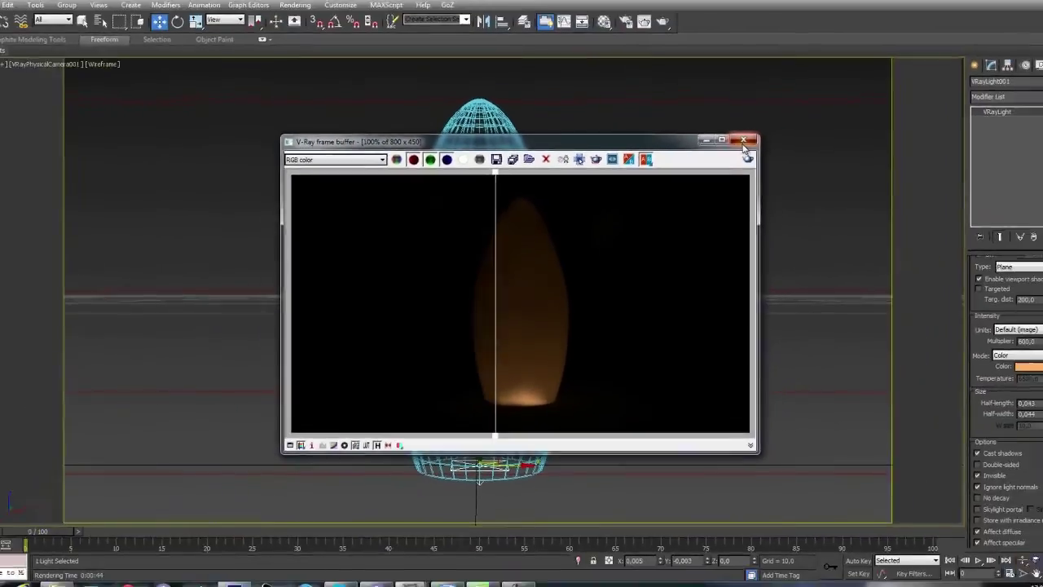
click(829, 83)
Step: Enable the V-Ray GI, reflection/refraction and refraction environment overrides that use the cielo hdri map
click(622, 34)
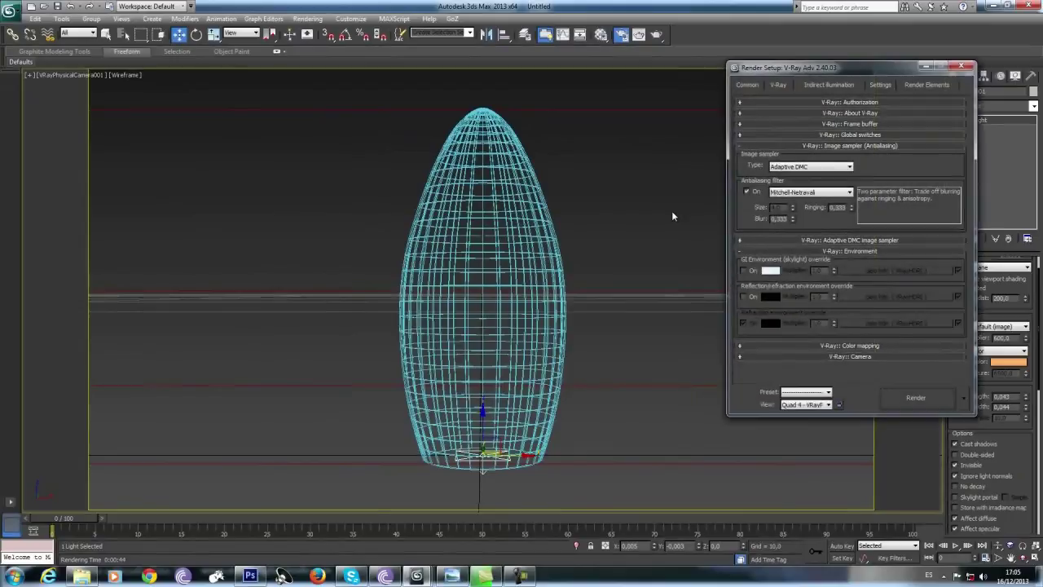
click(744, 271)
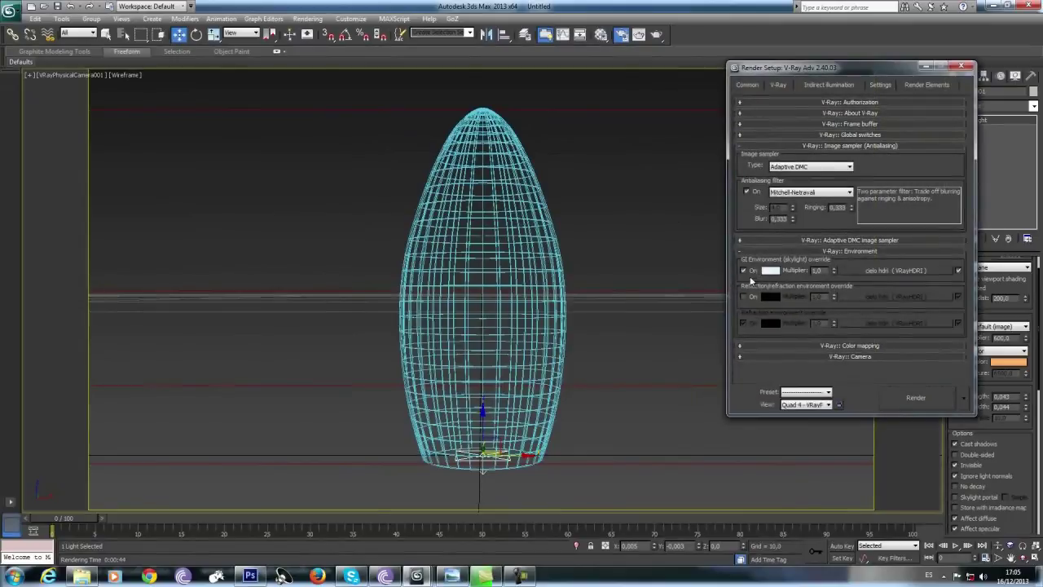
click(743, 297)
click(742, 324)
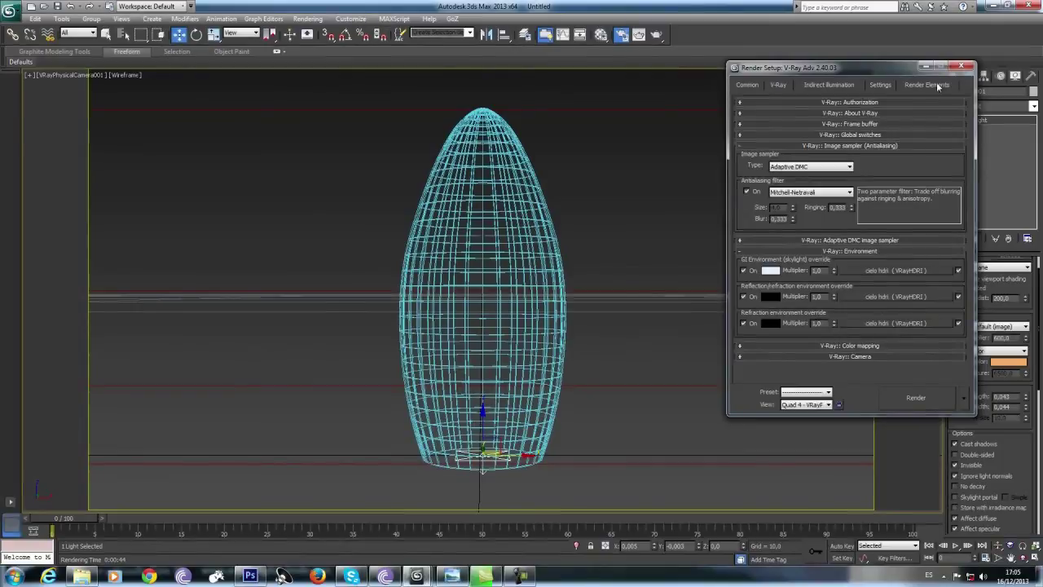
Step: Place an instance of the cielo hdri environment map in an empty sample slot of the Material Editor
click(601, 34)
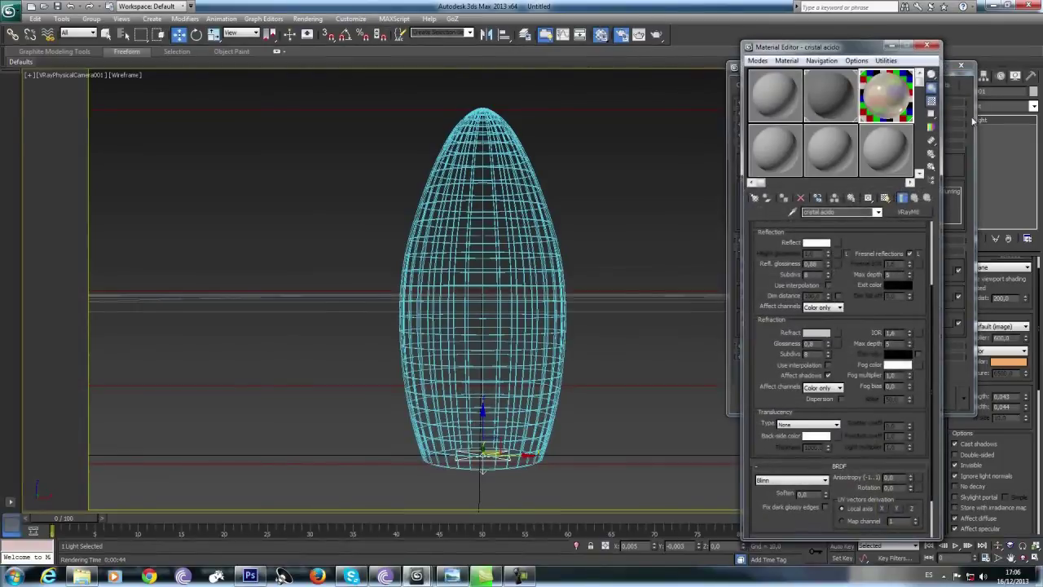
drag(868, 49, 626, 52)
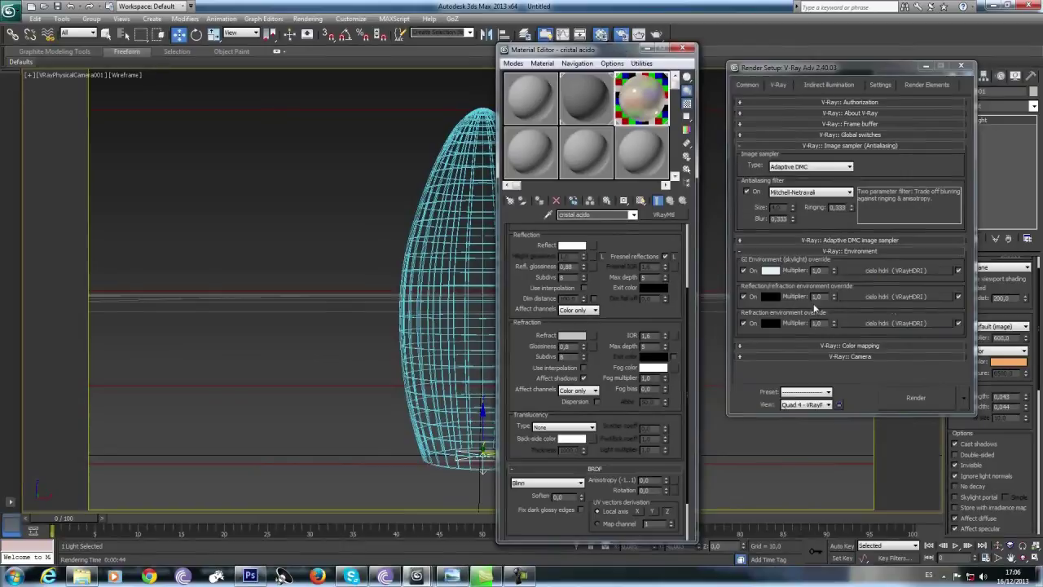
drag(924, 275, 534, 159)
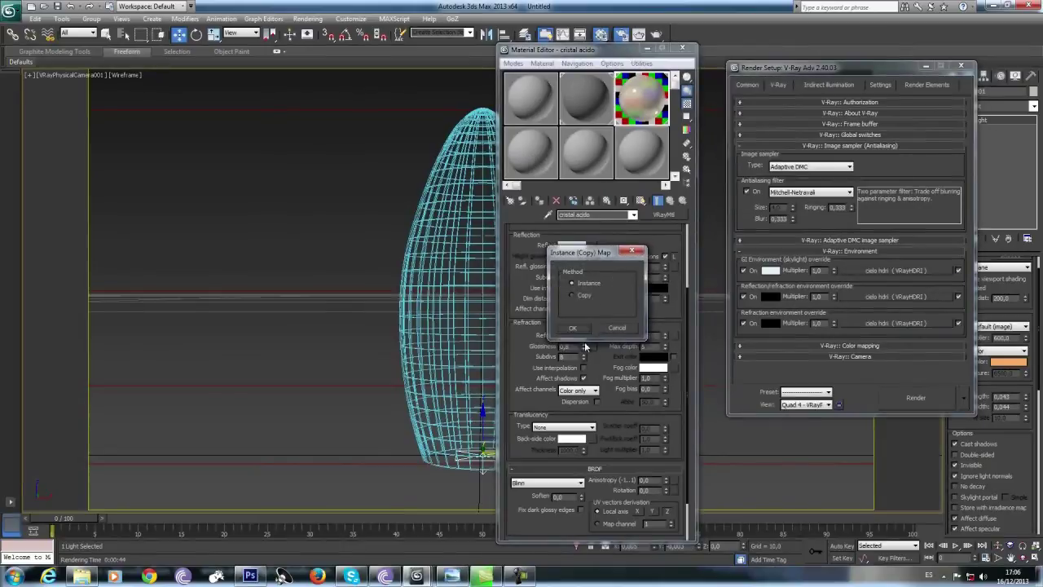
click(579, 330)
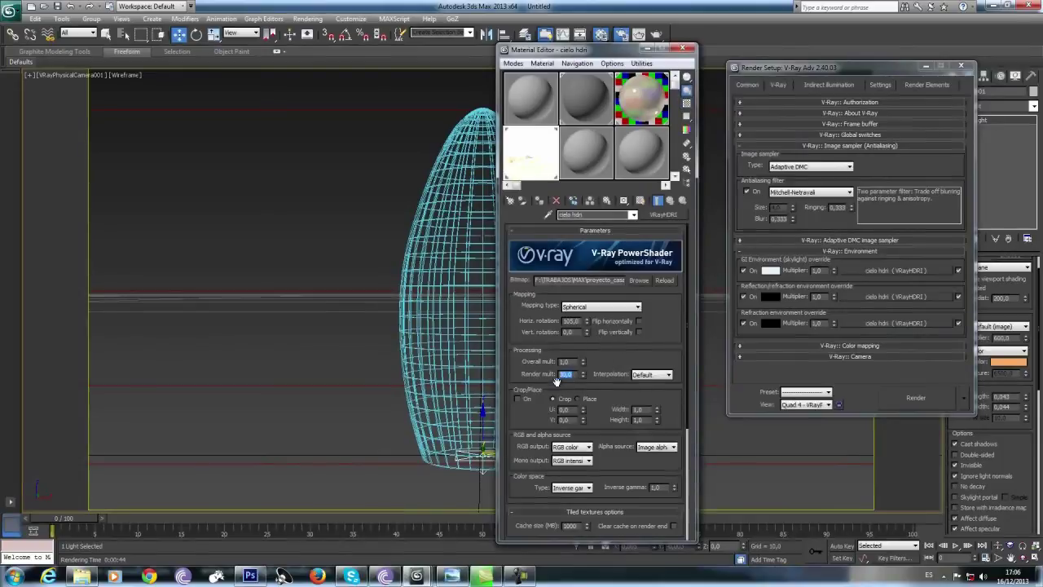
Step: Set the render multiplier of the cielo hdri map to 10 and render the lamp with the dimmed sky
text(30)
key(Return)
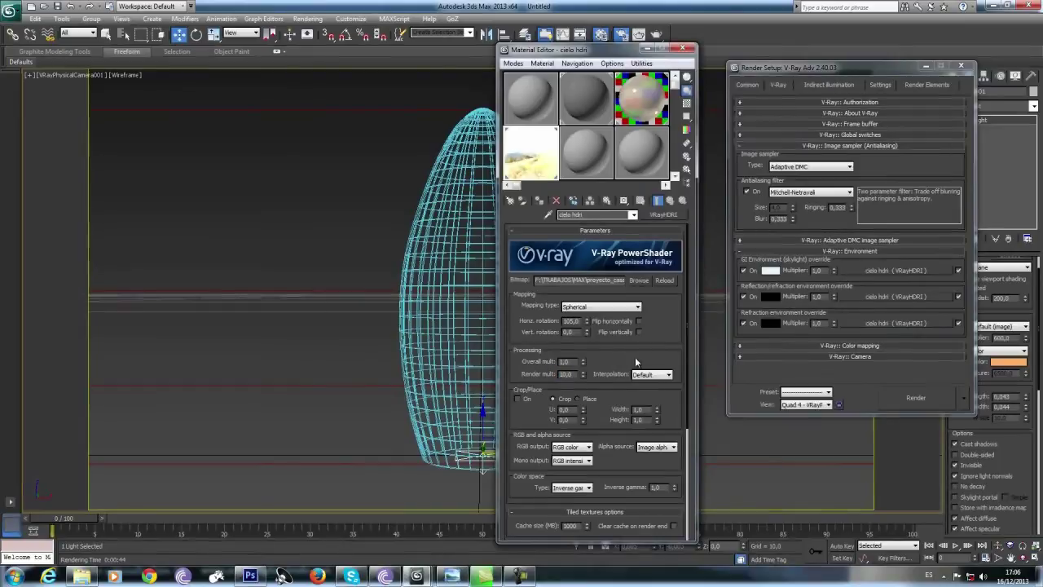
click(684, 50)
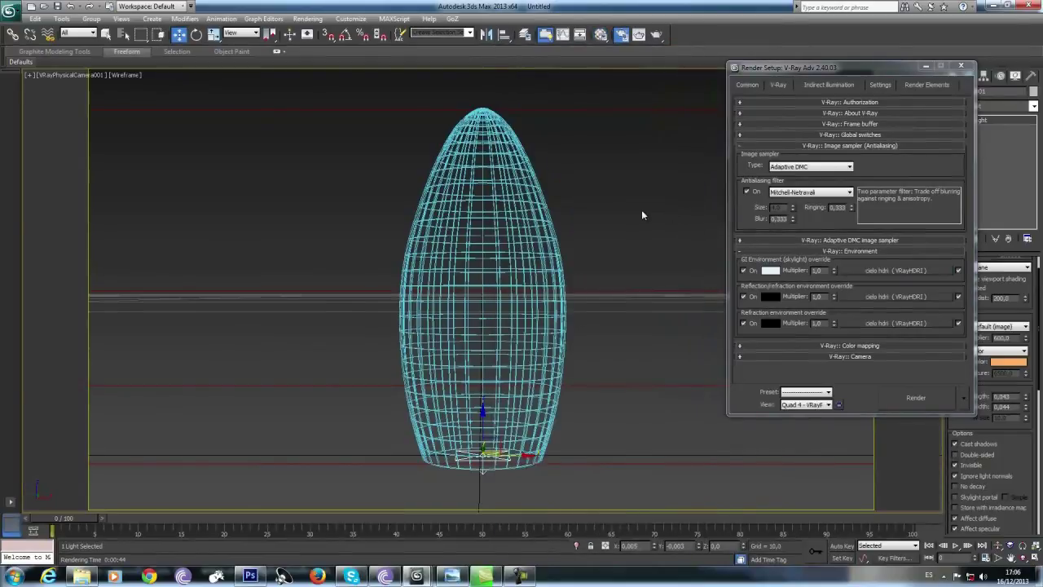
click(657, 34)
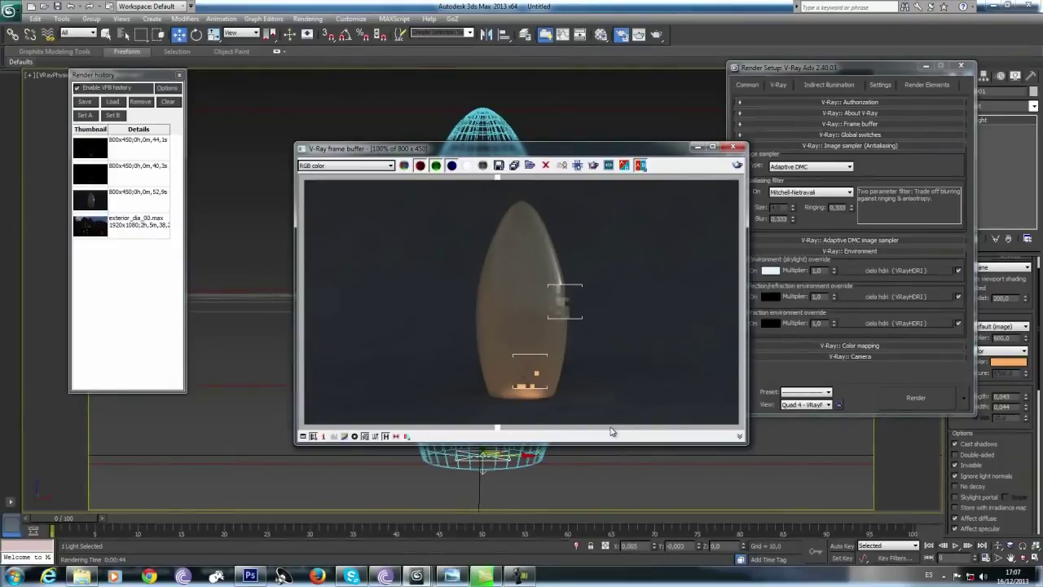
Step: View the finished exterior_nocturno_compo picture in the Windows photo viewer, and switch to the exterior_nocturno_00.max scene in 3ds Max
mouse_move(454, 577)
click(451, 522)
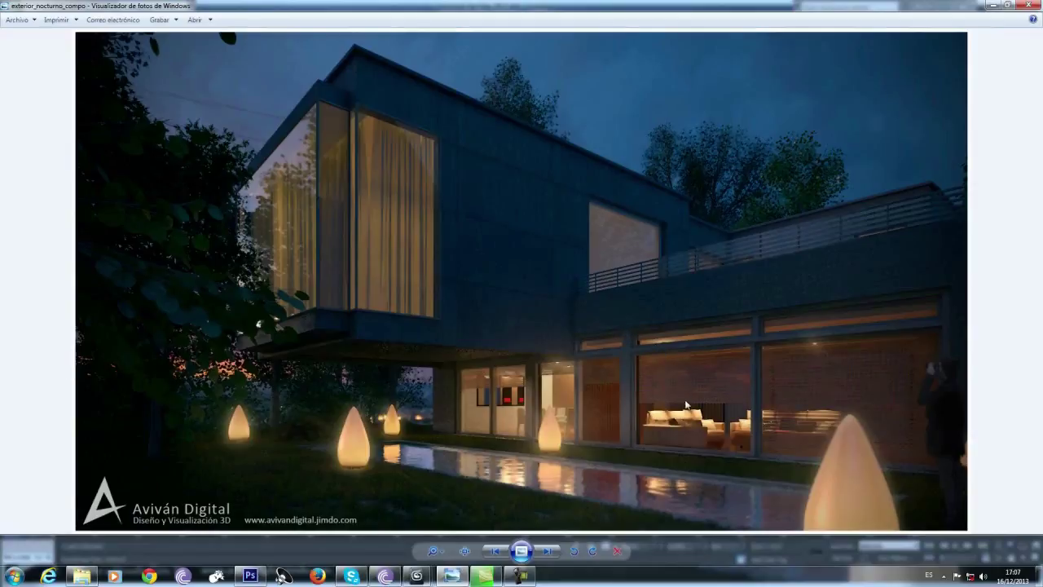
mouse_move(418, 576)
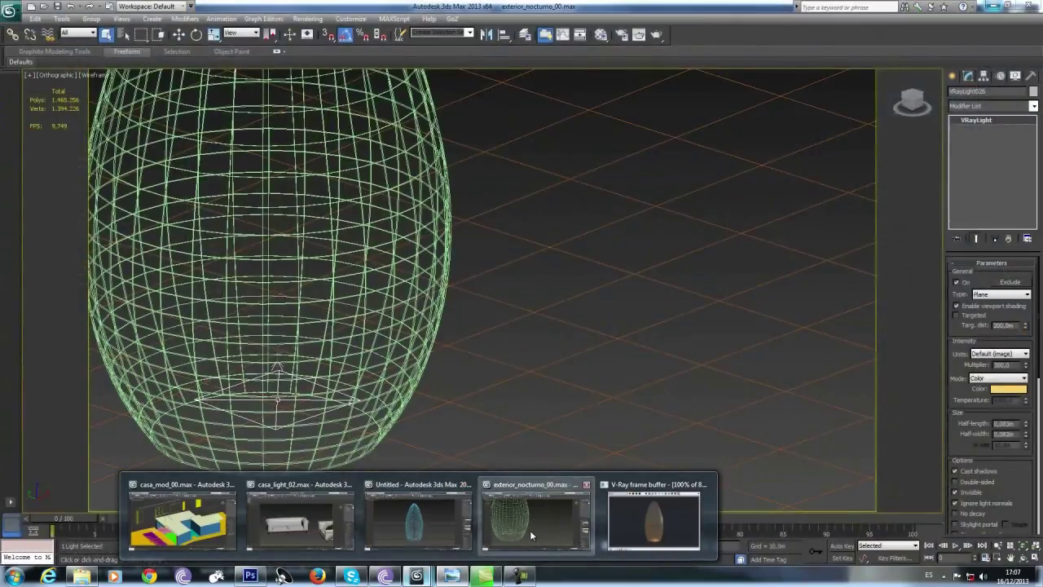
click(530, 530)
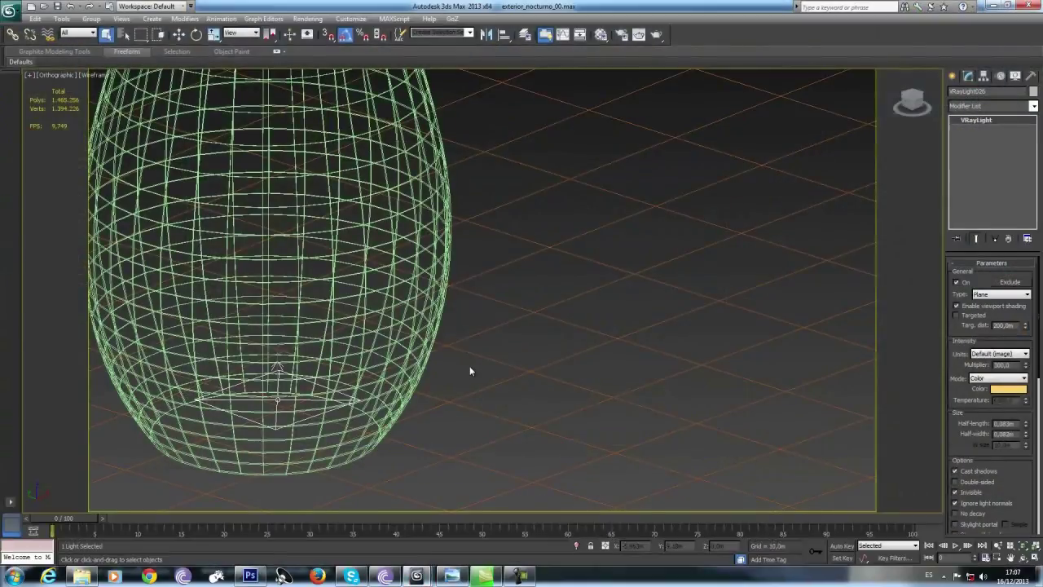
Step: Show the whole house with the garden lamps around the pool, displayed shaded with edged faces
scroll(469, 368, down, 5)
scroll(469, 369, down, 4)
alt+middle_drag(461, 379, 547, 436)
middle_drag(395, 274, 437, 349)
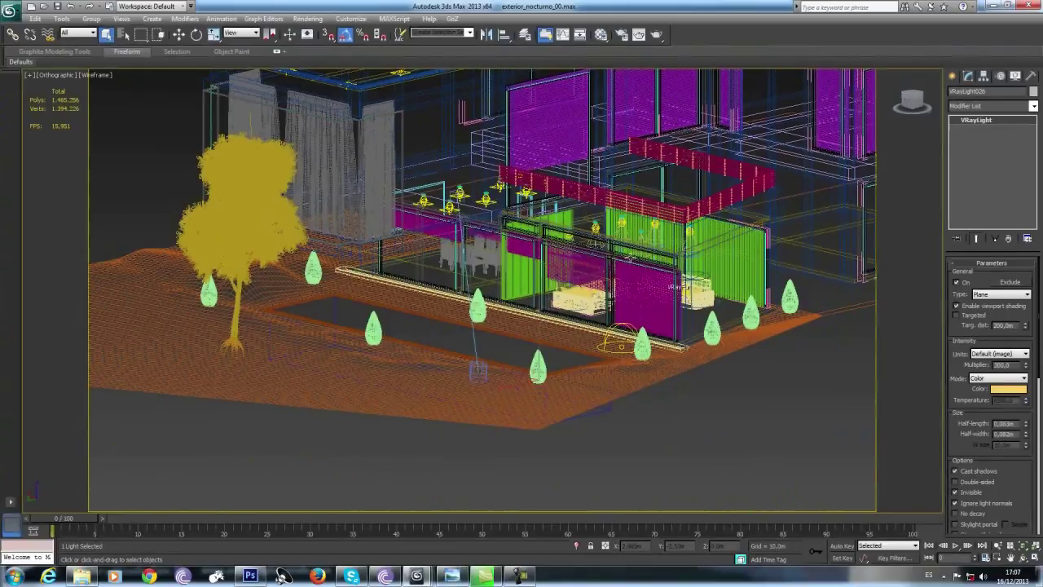
middle_drag(423, 306, 425, 360)
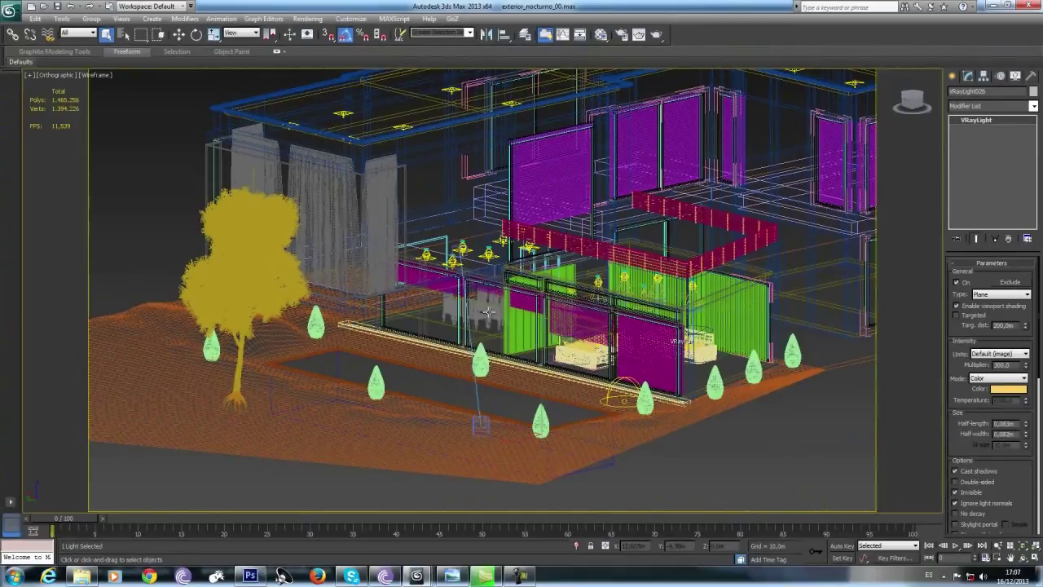
key(F3)
middle_drag(453, 271, 488, 324)
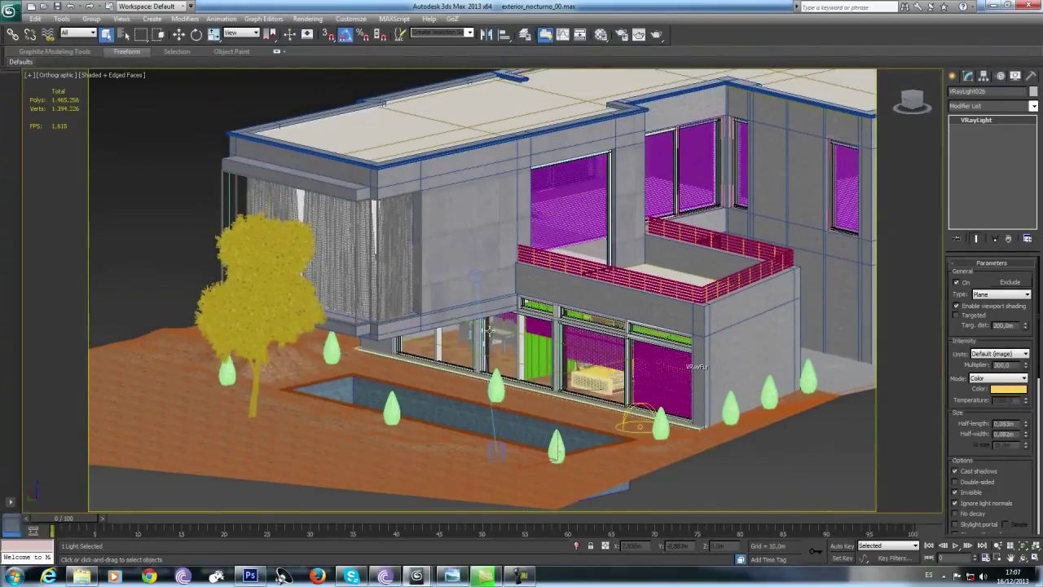